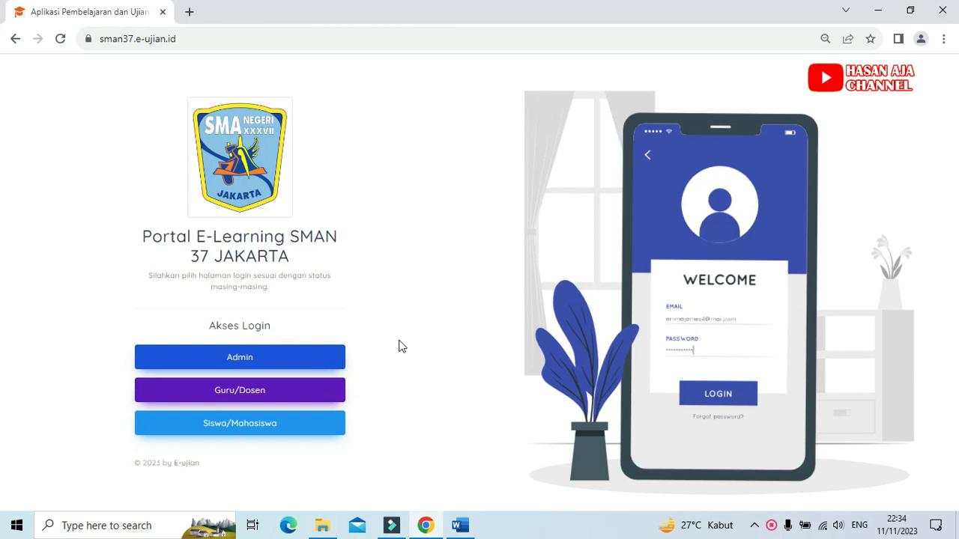
Step: Log in to the school's e-learning portal as a teacher with the saved credentials
{"action": "left_click", "coordinate": [231, 398]}
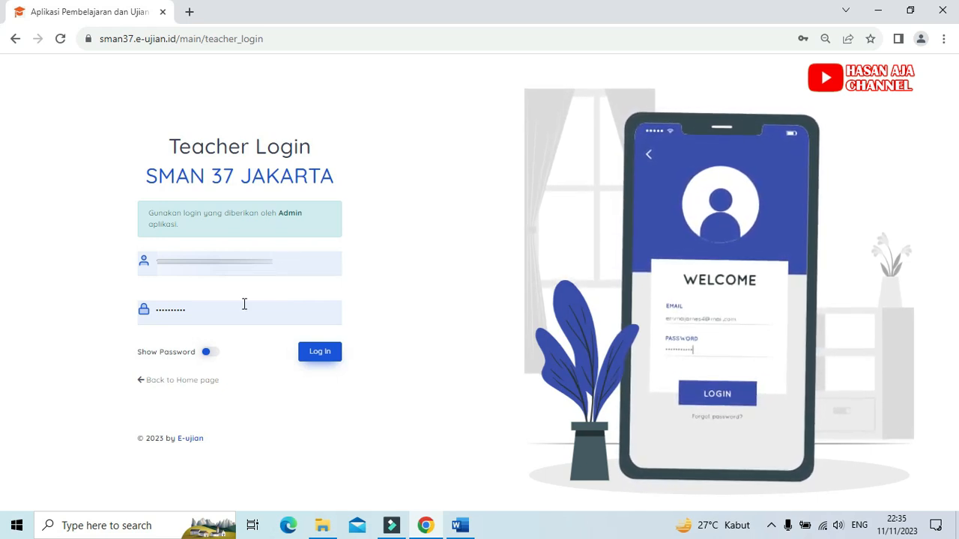
{"action": "left_click", "coordinate": [322, 357]}
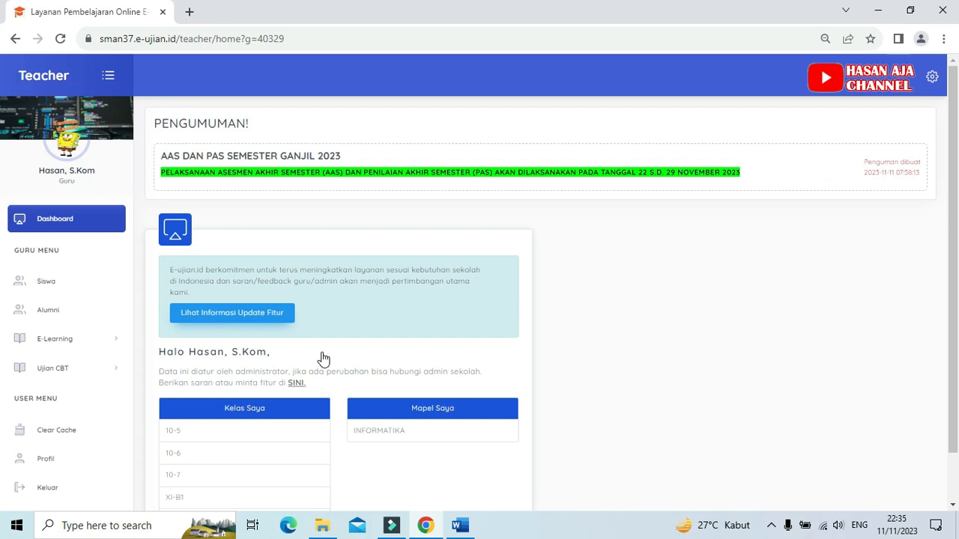
{"action": "scroll", "coordinate": [345, 314], "scroll_direction": "down", "scroll_amount": 1}
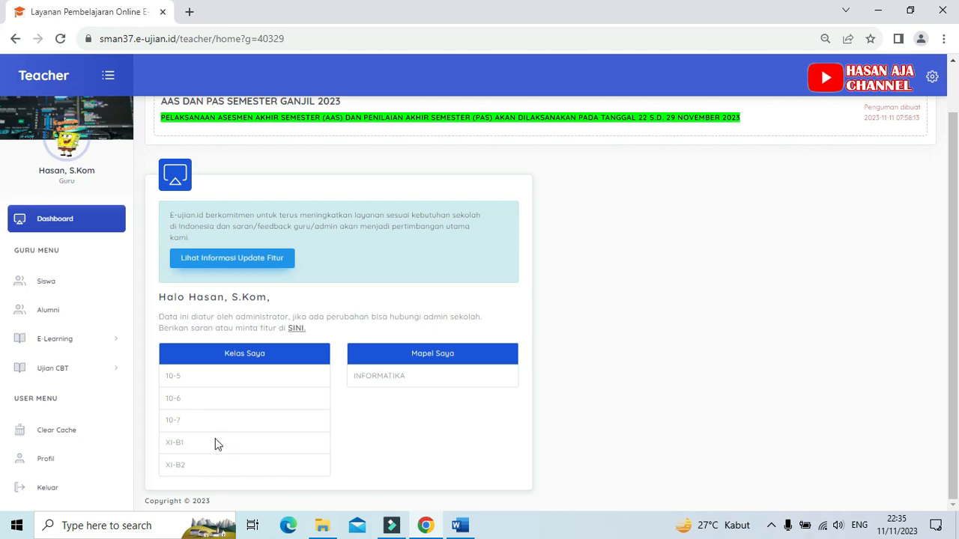
Step: Open the exam question bank list (Bank Soal) of the Ujian CBT section
{"action": "left_click", "coordinate": [74, 370]}
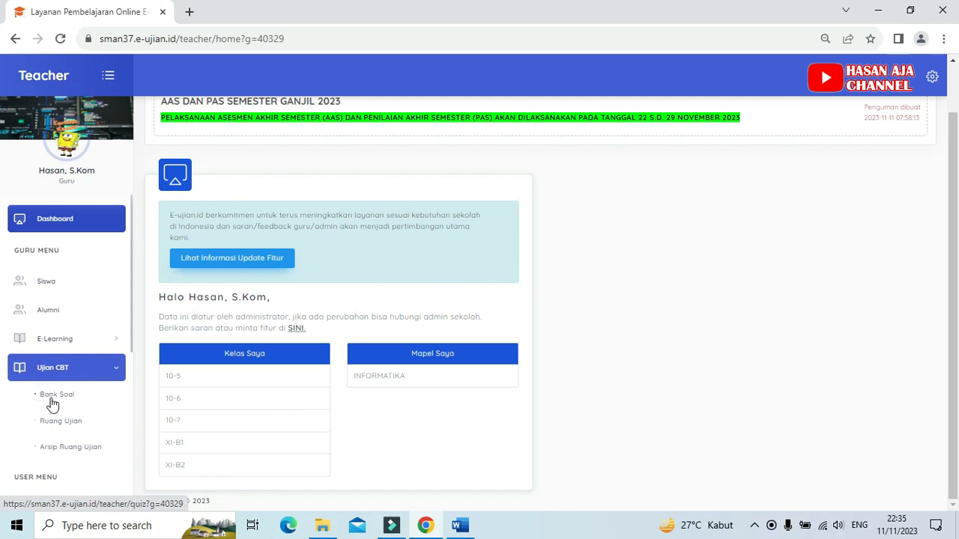
{"action": "left_click", "coordinate": [52, 401]}
{"action": "scroll", "coordinate": [53, 403], "scroll_direction": "down", "scroll_amount": 2}
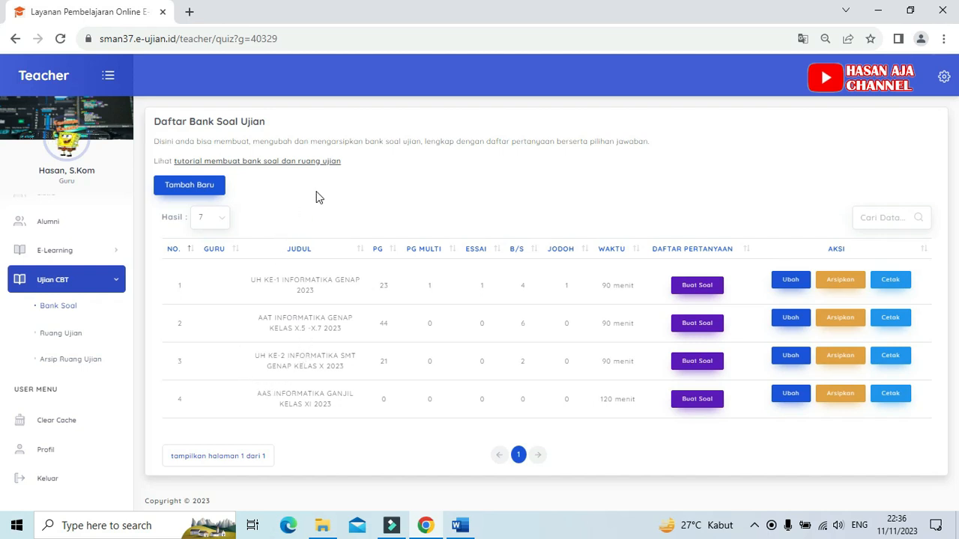
Step: Start a new question package titled "AAS INFORMATIKA GANJIL KELAS X 2023" with the Standard scoring format
{"action": "left_click", "coordinate": [200, 187]}
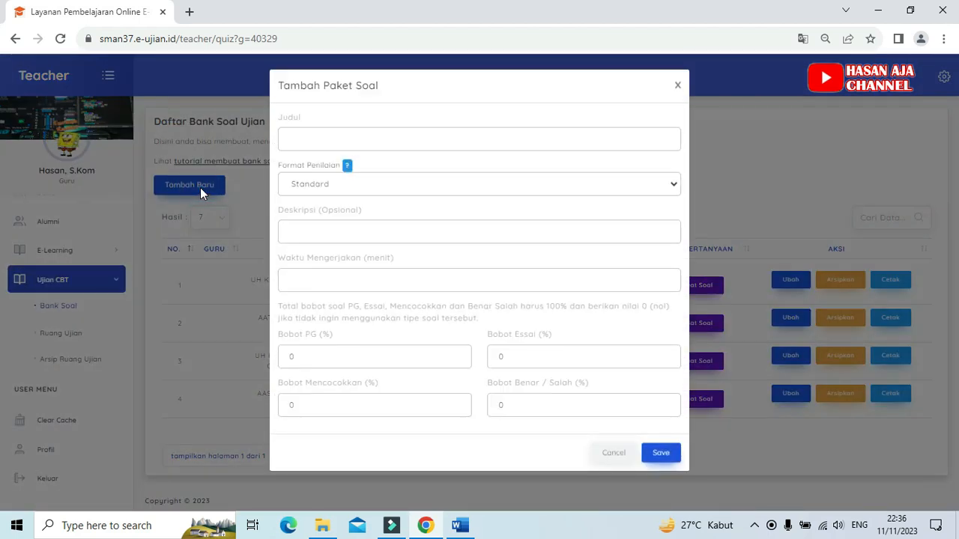
{"action": "left_click", "coordinate": [301, 137]}
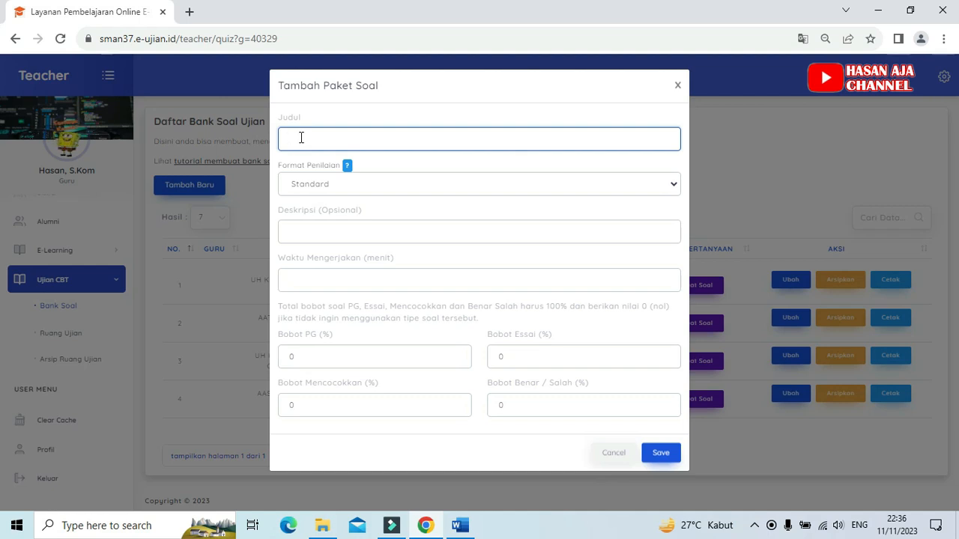
{"action": "type", "text": "AAS"}
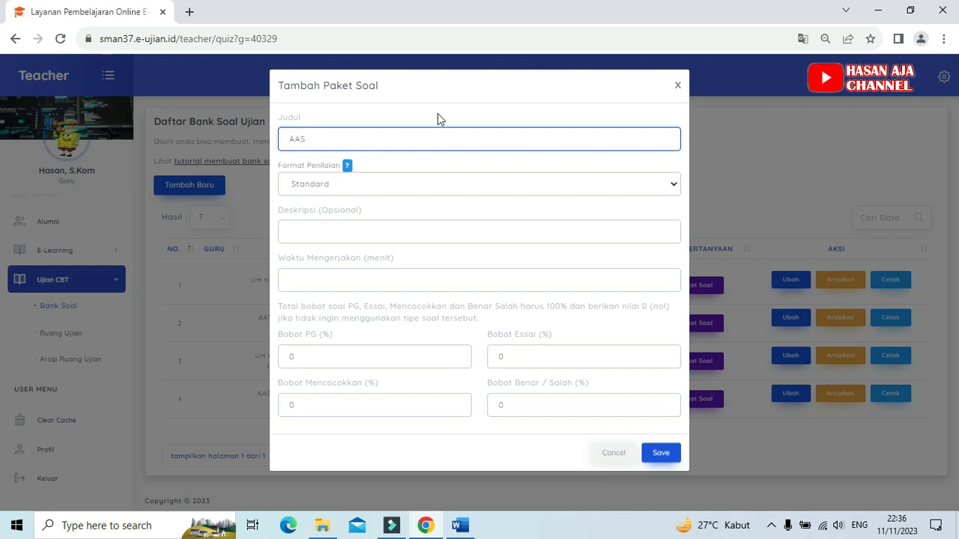
{"action": "type", "text": " INFORMATIKA GE"}
{"action": "key", "text": "BackSpace"}
{"action": "type", "text": "ANJIL "}
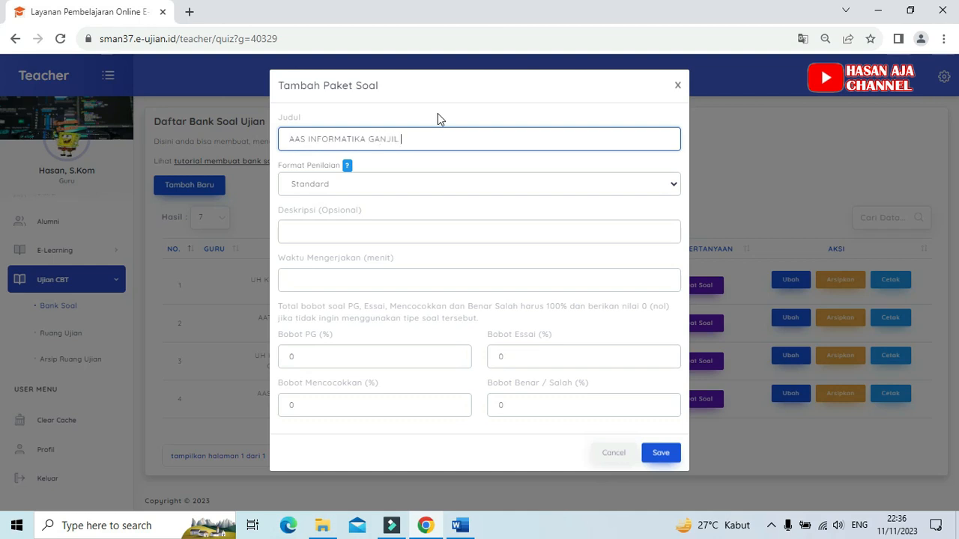
{"action": "type", "text": "KELAS X 2023"}
{"action": "left_click", "coordinate": [368, 187]}
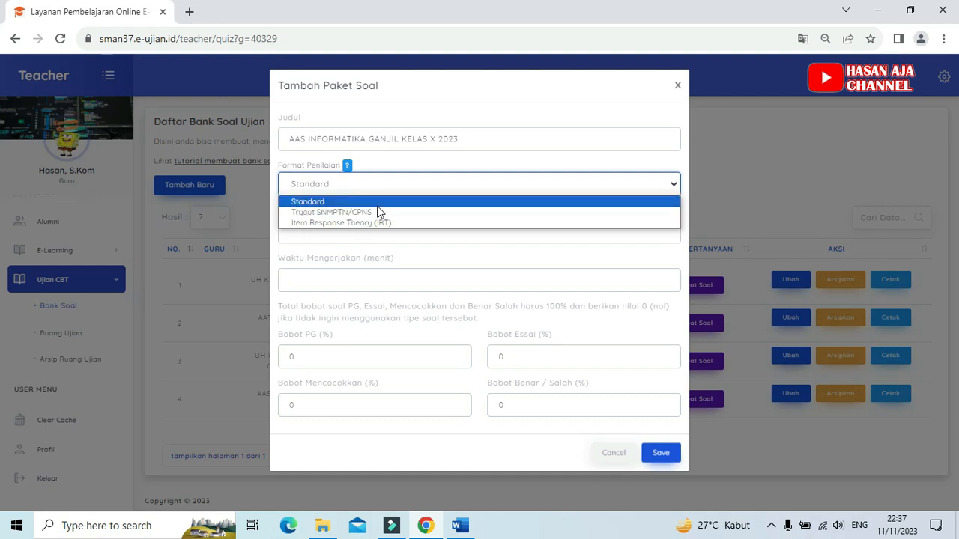
{"action": "left_click", "coordinate": [363, 201]}
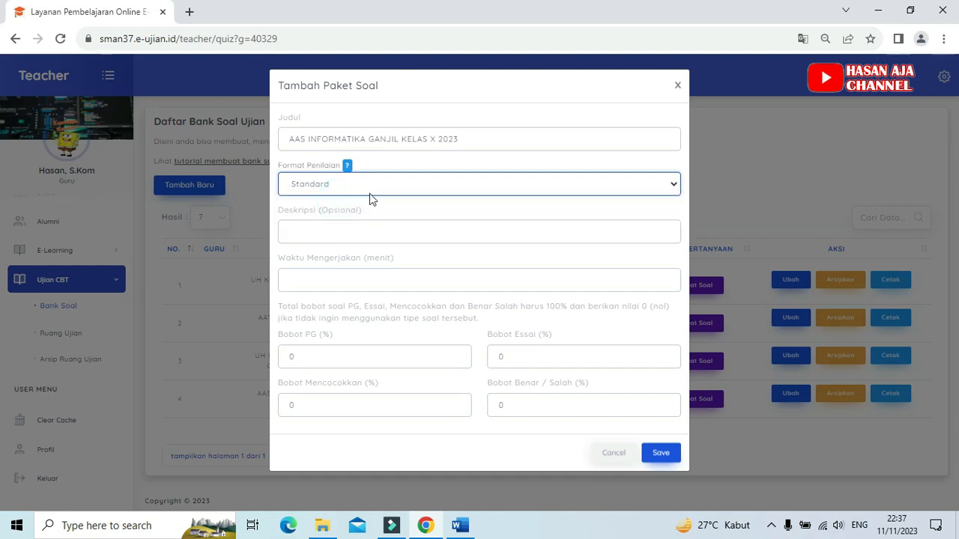
Step: Enter the package description "KELAS X GANJIL 2023-2024" and set the working time to 120 minutes
{"action": "left_click", "coordinate": [326, 232]}
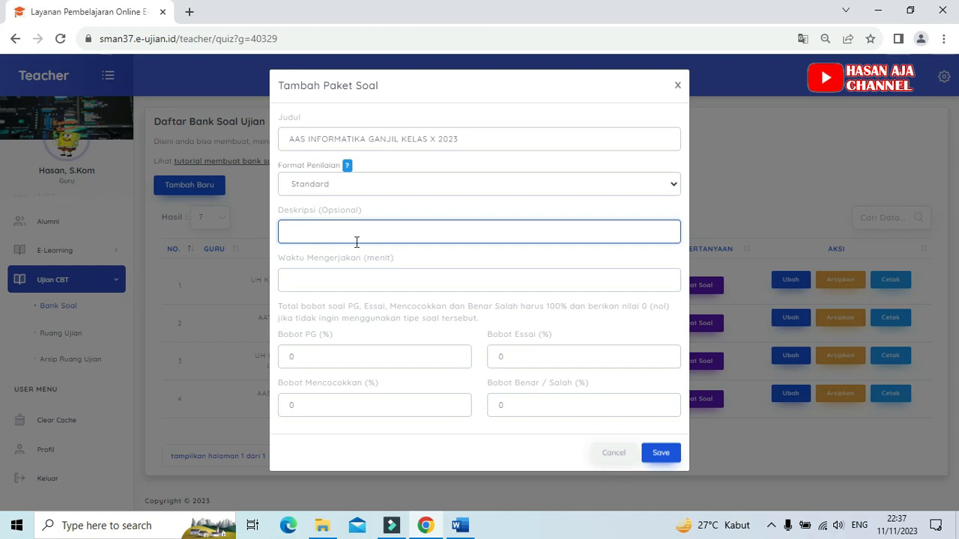
{"action": "type", "text": "KELAS XI"}
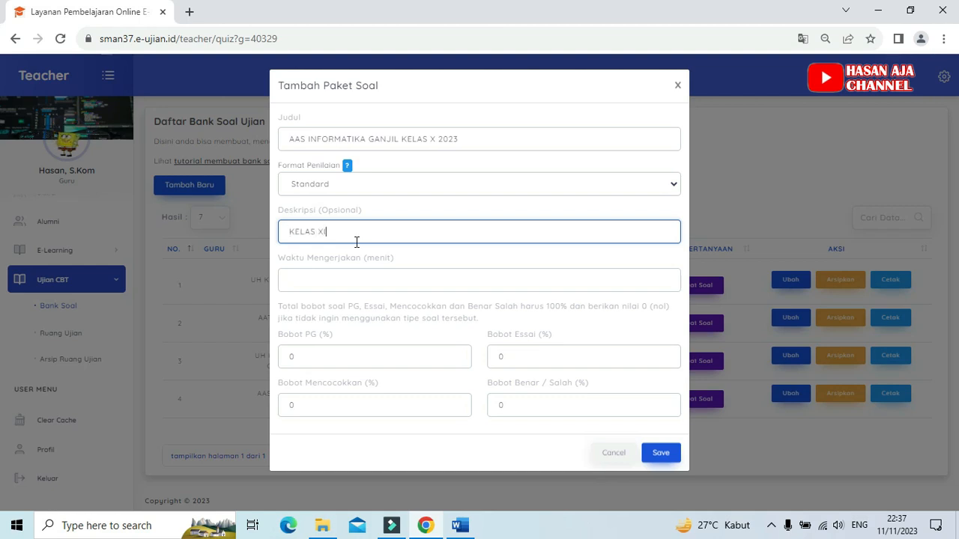
{"action": "key", "text": "BackSpace"}
{"action": "type", "text": "GANJIL 2023-2024"}
{"action": "left_click", "coordinate": [362, 280]}
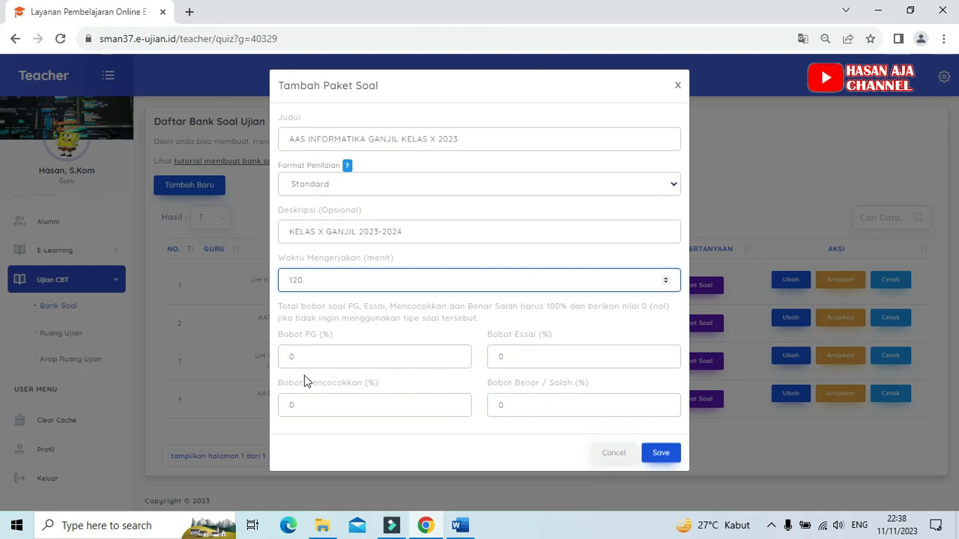
Step: Set the multiple-choice (PG) weight to 80% and the true/false weight to 20%, and save the question package
{"action": "left_click", "coordinate": [318, 352]}
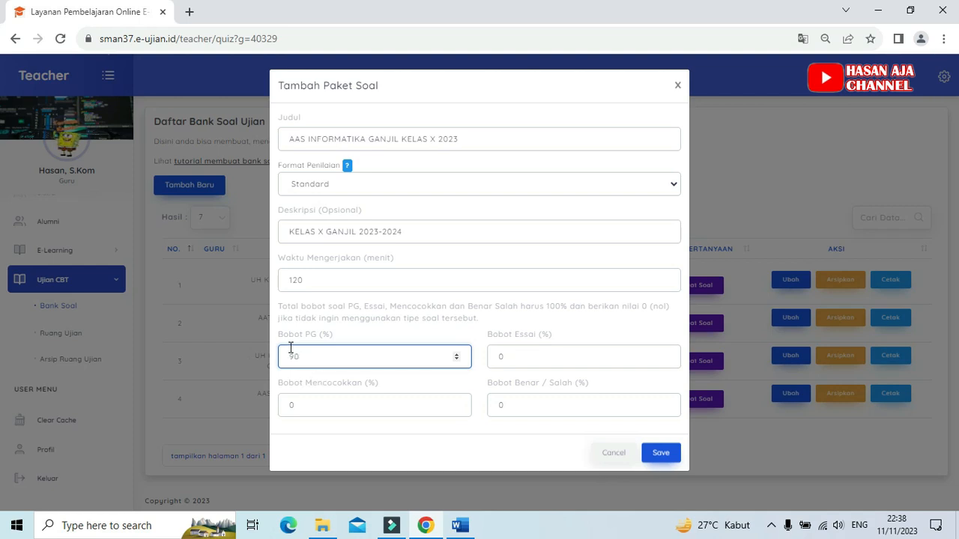
{"action": "left_click", "coordinate": [525, 405]}
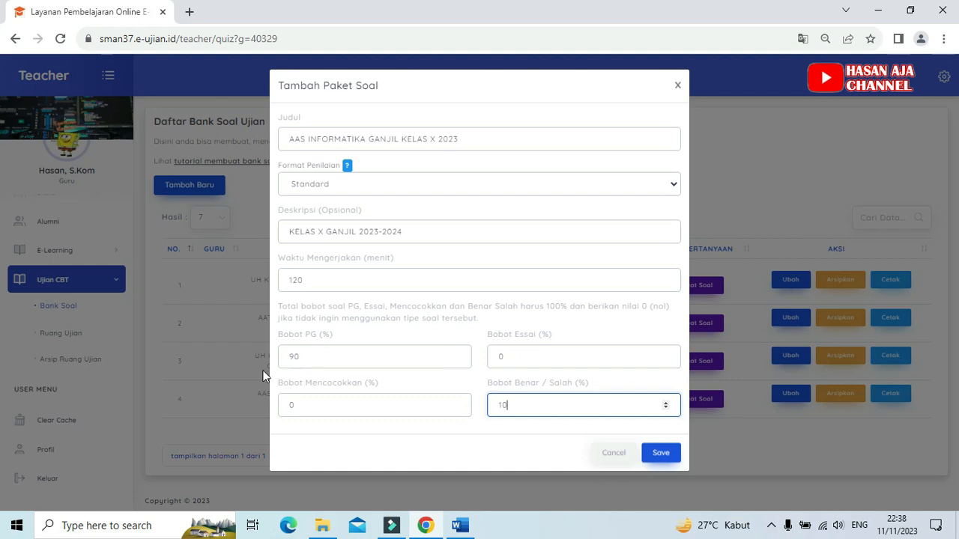
{"action": "left_click", "coordinate": [312, 354]}
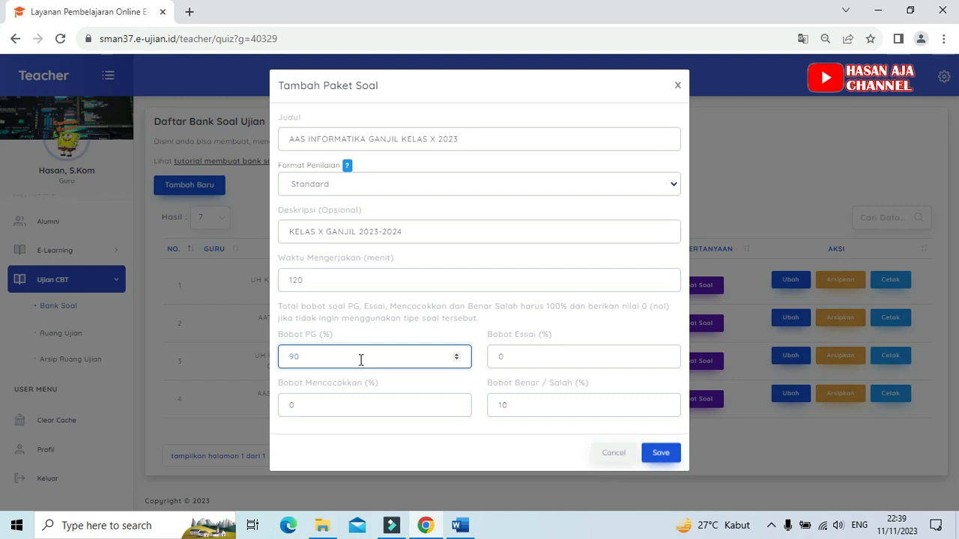
{"action": "left_click", "coordinate": [327, 357]}
{"action": "left_click", "coordinate": [307, 358]}
{"action": "left_click", "coordinate": [525, 402]}
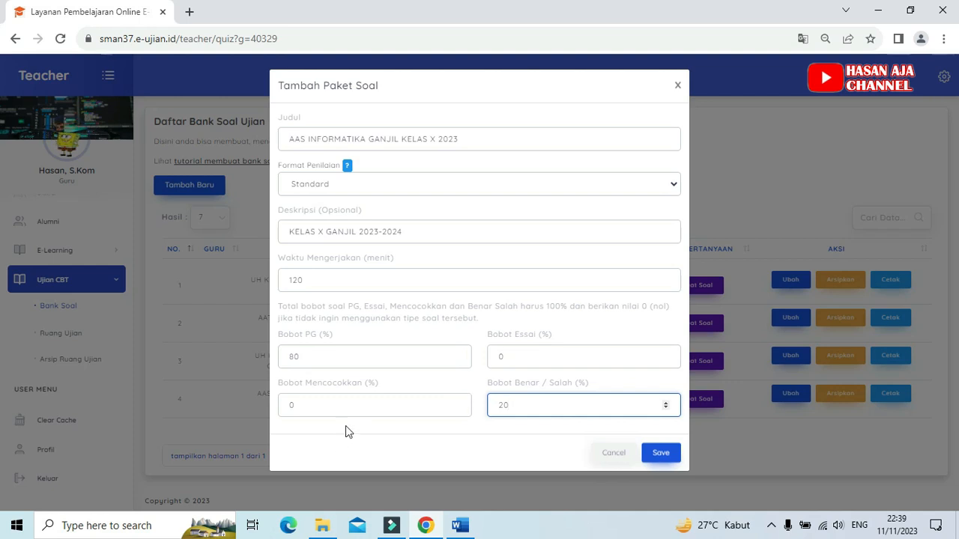
{"action": "left_click", "coordinate": [661, 454]}
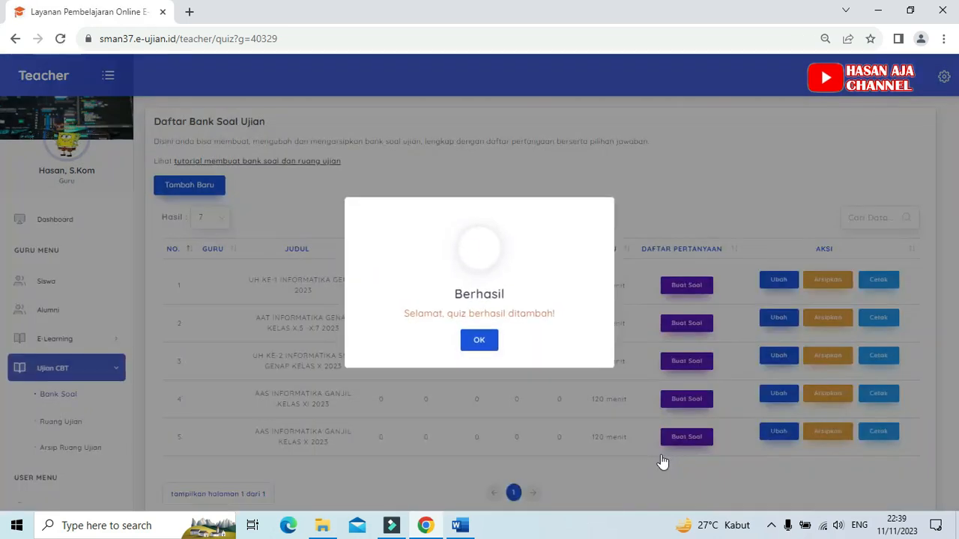
{"action": "left_click", "coordinate": [480, 342]}
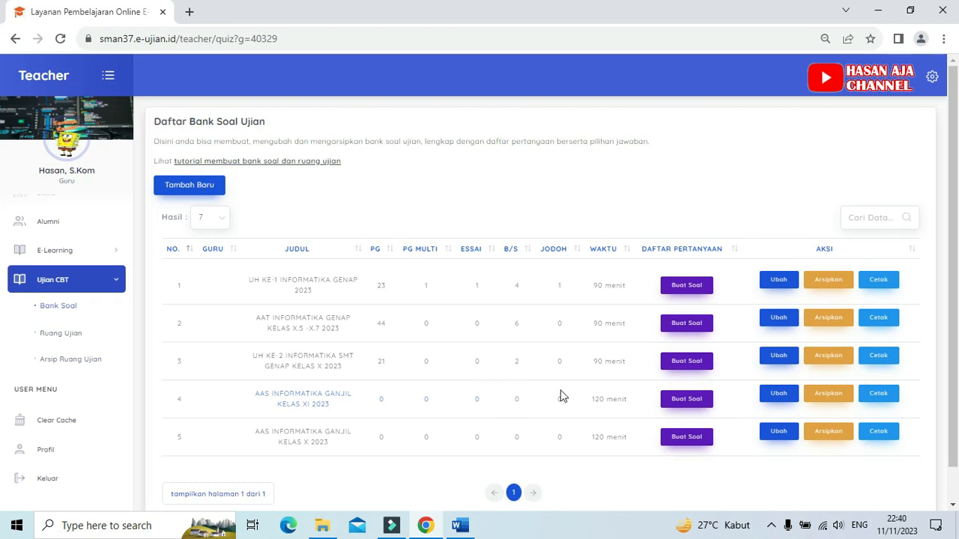
Step: Review the settings of the "AAS INFORMATIKA GANJIL KELAS XI 2023" package and save them without edits
{"action": "left_click", "coordinate": [780, 397]}
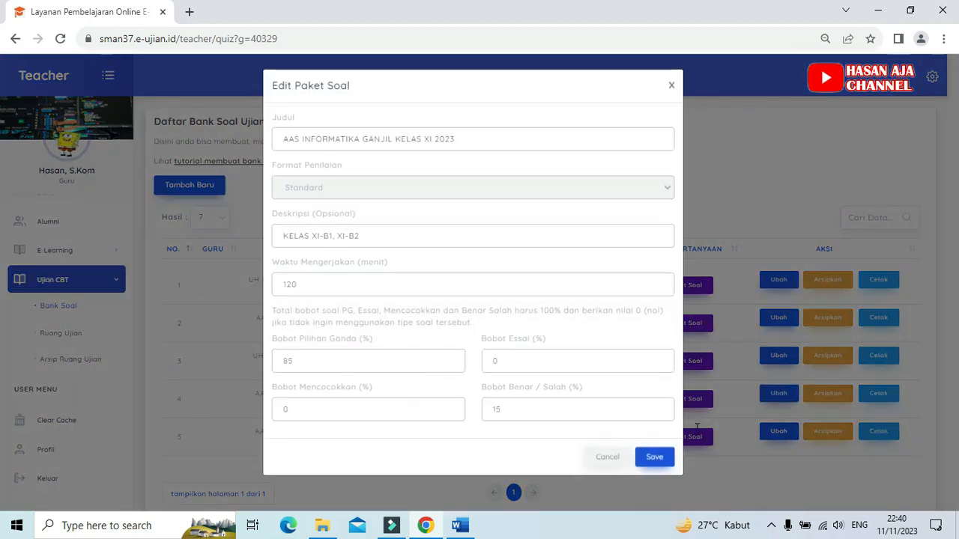
{"action": "left_click", "coordinate": [654, 459]}
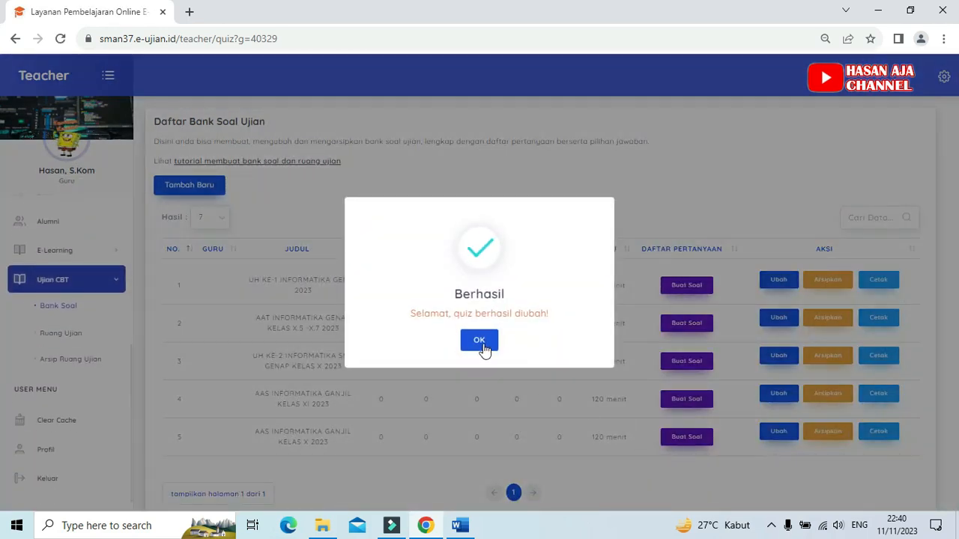
{"action": "left_click", "coordinate": [482, 347]}
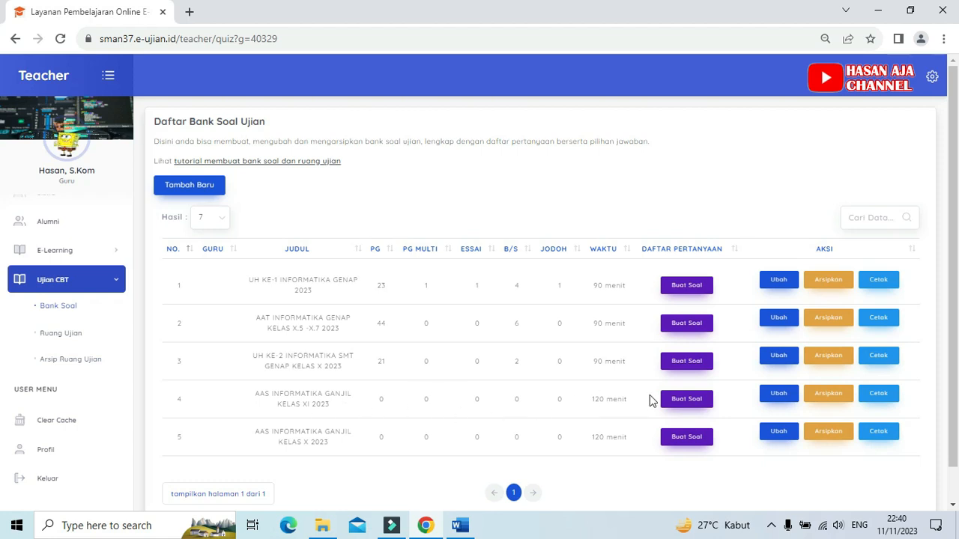
Step: Start a new single-answer multiple-choice/essay question in the "AAS INFORMATIKA GANJIL KELAS XI 2023" package
{"action": "left_click", "coordinate": [688, 403]}
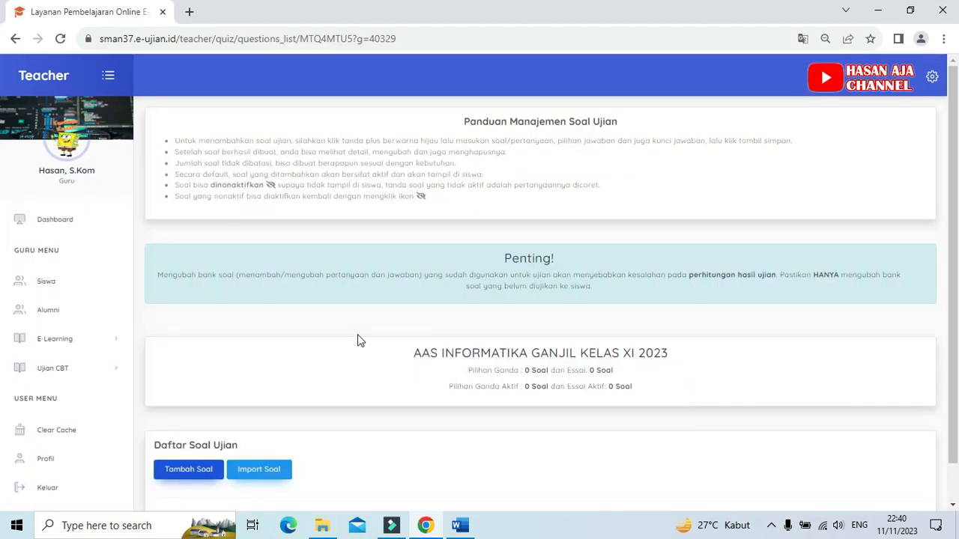
{"action": "scroll", "coordinate": [357, 341], "scroll_direction": "down", "scroll_amount": 1}
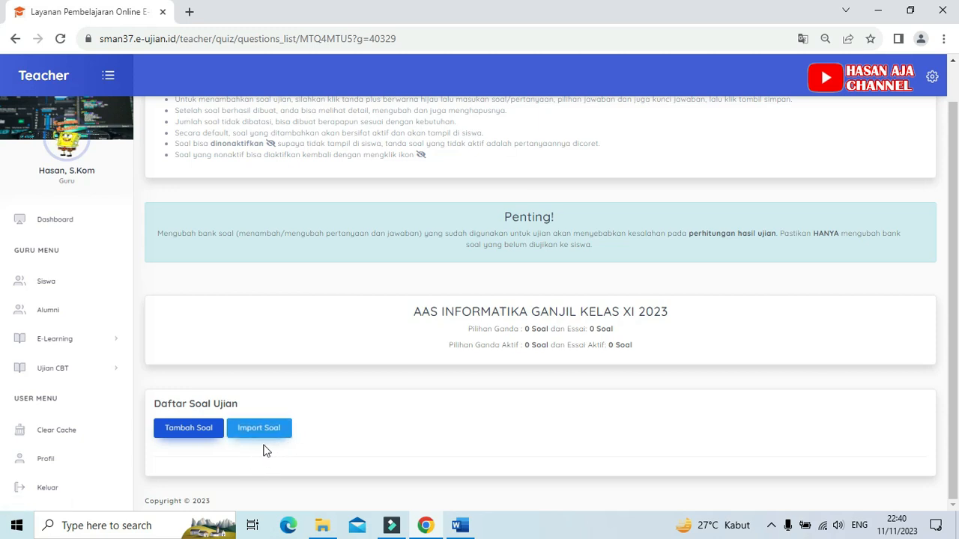
{"action": "left_click", "coordinate": [179, 430]}
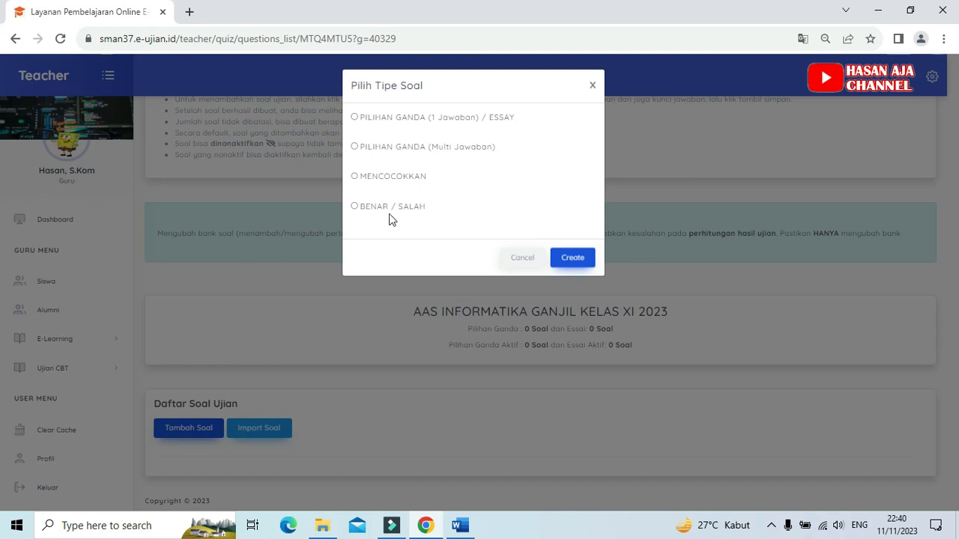
{"action": "left_click", "coordinate": [354, 118]}
{"action": "left_click", "coordinate": [570, 258]}
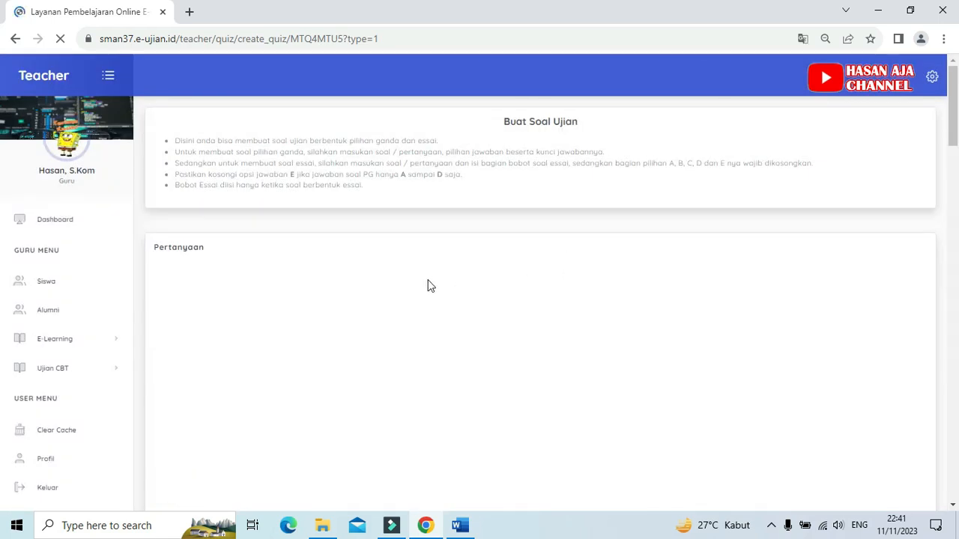
{"action": "left_click", "coordinate": [265, 325]}
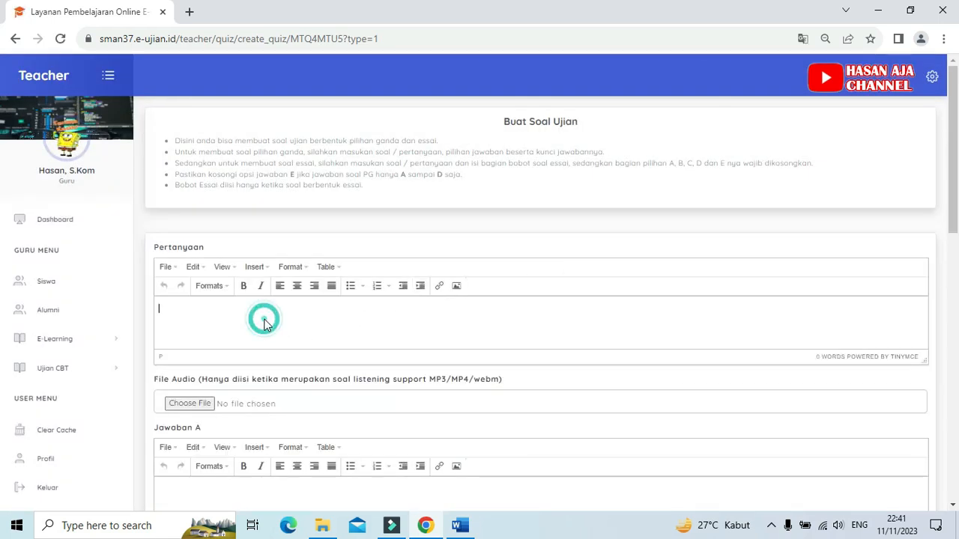
{"action": "scroll", "coordinate": [271, 313], "scroll_direction": "down", "scroll_amount": 1}
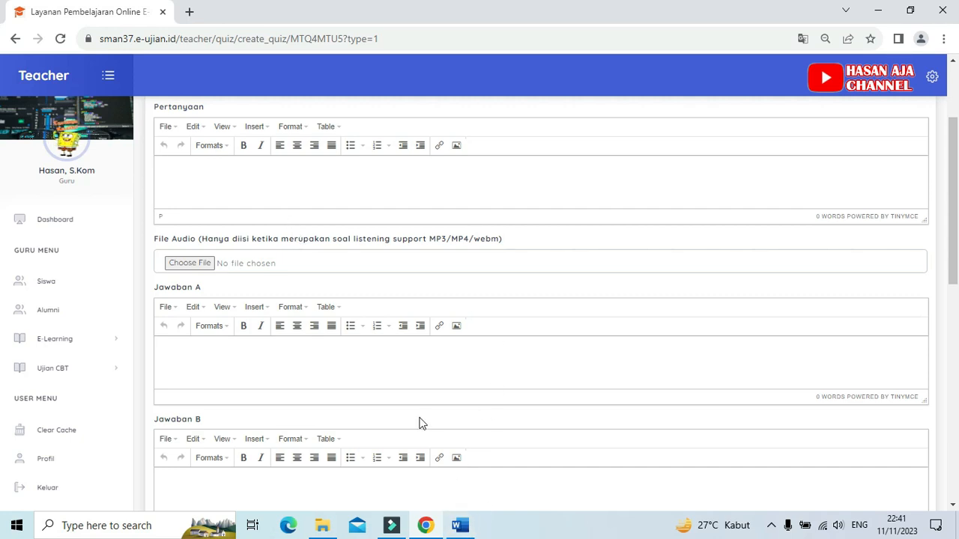
Step: Switch to the Word document and copy the text of question 1 together with its motherboard components picture
{"action": "left_click", "coordinate": [463, 530]}
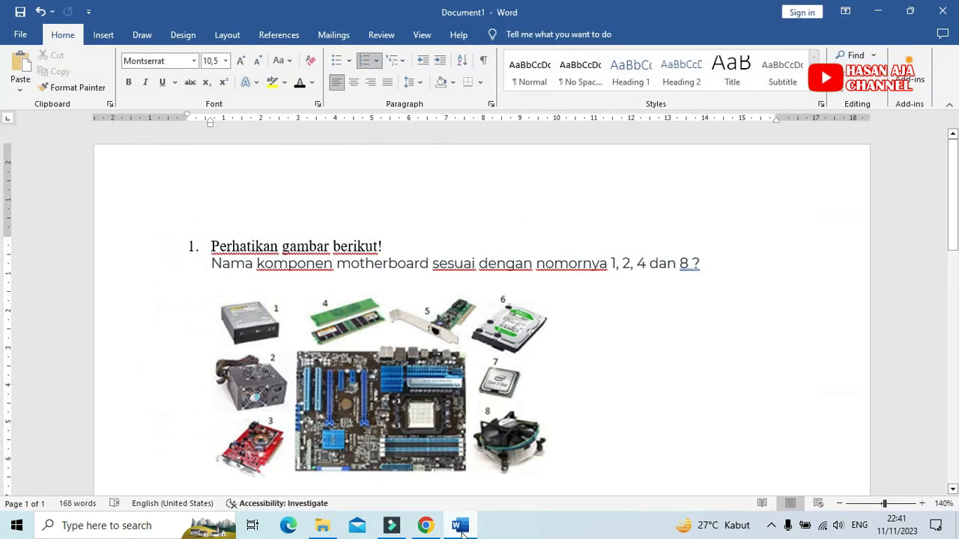
{"action": "left_click", "coordinate": [486, 204]}
{"action": "left_click_drag", "start_coordinate": [212, 198], "coordinate": [726, 215]}
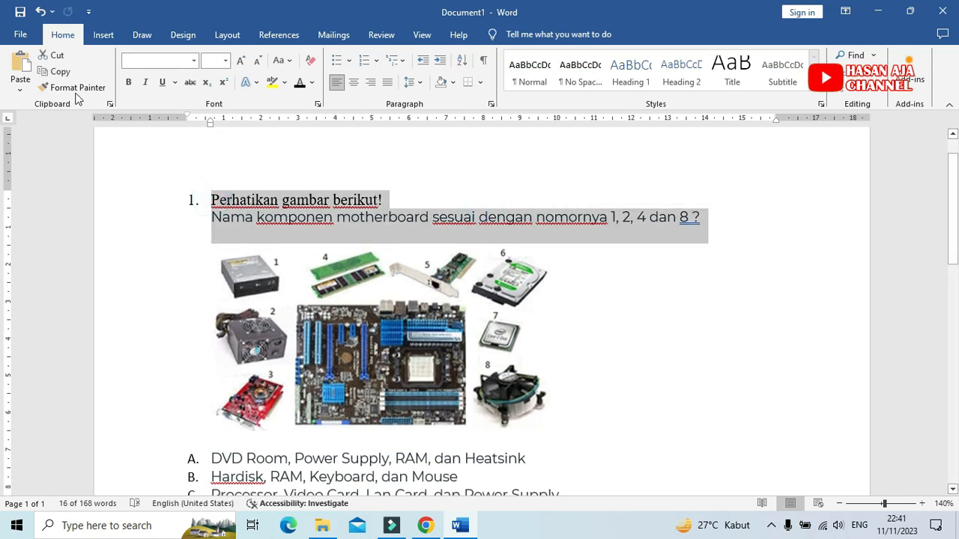
{"action": "left_click", "coordinate": [641, 287]}
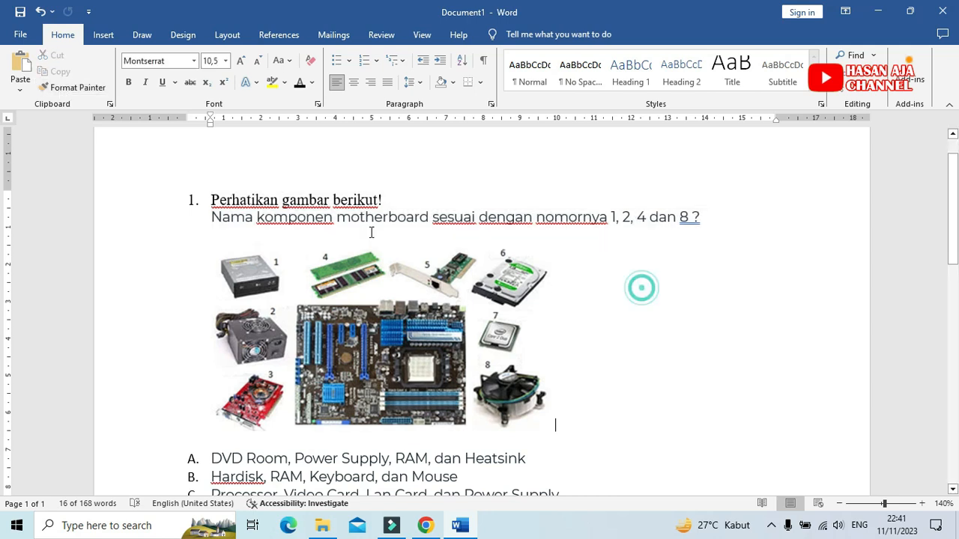
{"action": "left_click_drag", "start_coordinate": [213, 200], "coordinate": [484, 350]}
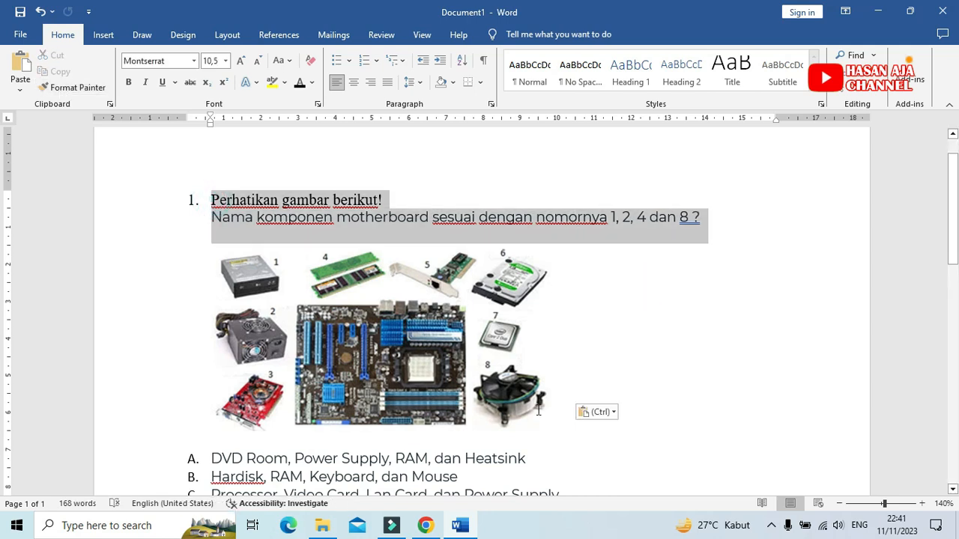
{"action": "left_click_drag", "start_coordinate": [476, 433], "coordinate": [539, 421]}
{"action": "left_click_drag", "start_coordinate": [345, 426], "coordinate": [342, 425]}
{"action": "left_click", "coordinate": [154, 295]}
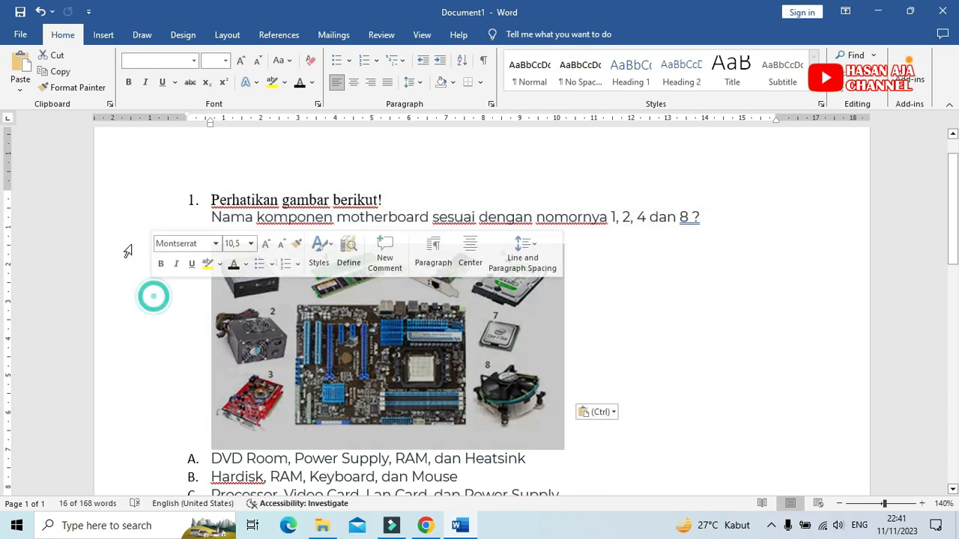
{"action": "left_click_drag", "start_coordinate": [125, 196], "coordinate": [135, 332]}
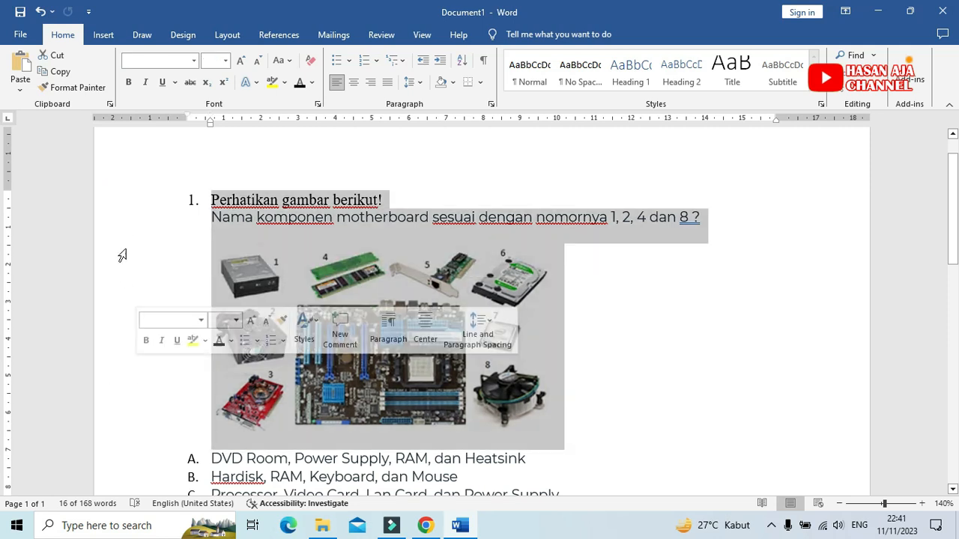
{"action": "left_click", "coordinate": [48, 72]}
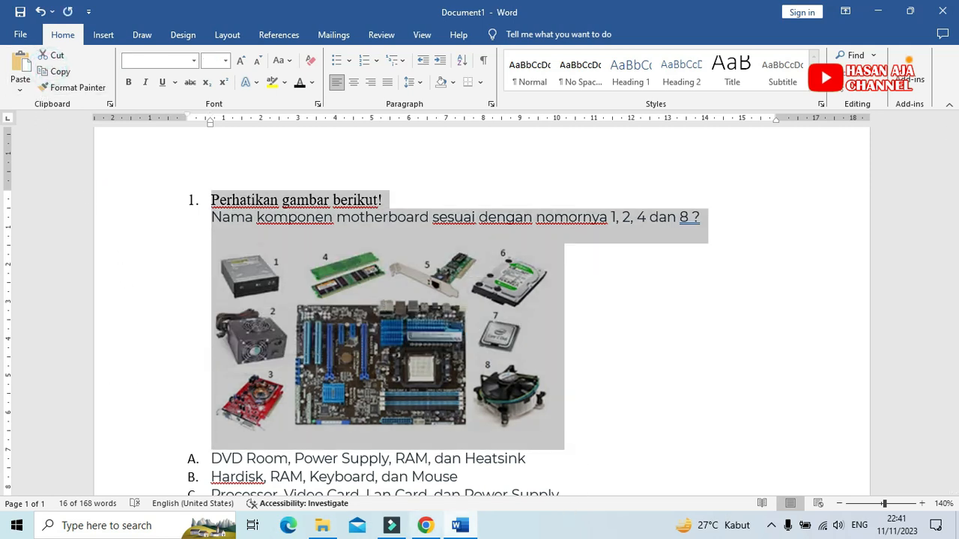
Step: Return to the question form in Chrome and paste the copied question into the Pertanyaan field
{"action": "left_click", "coordinate": [430, 532]}
{"action": "left_click", "coordinate": [218, 171]}
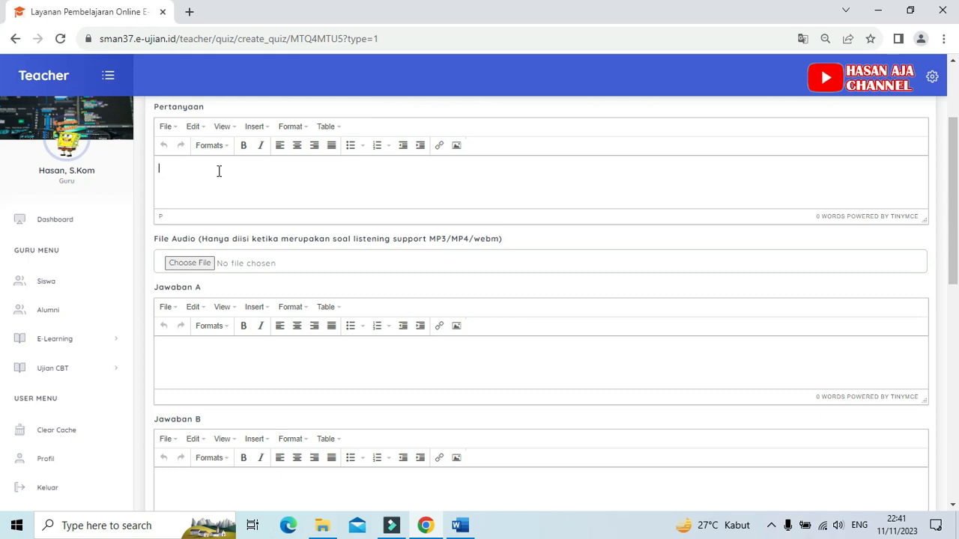
{"action": "right_click", "coordinate": [219, 173]}
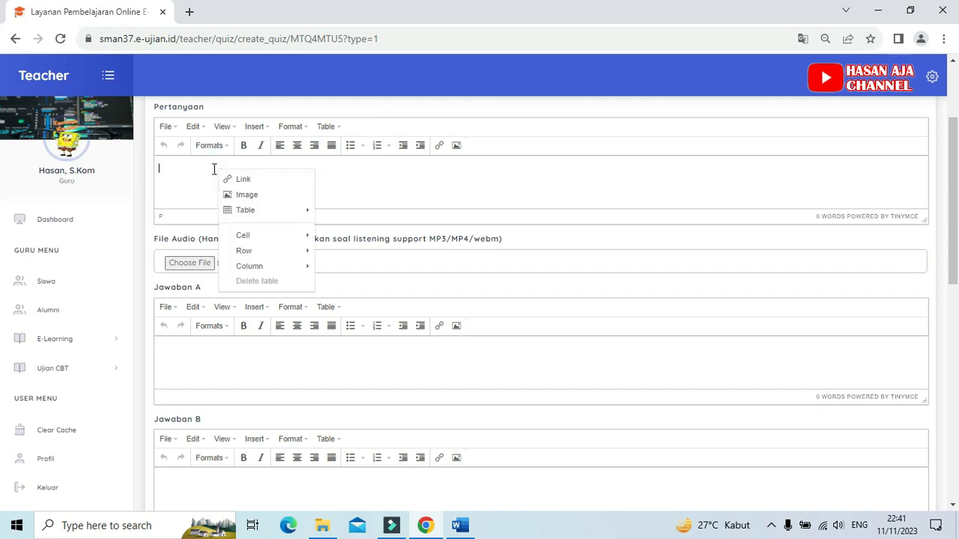
{"action": "left_click", "coordinate": [190, 168]}
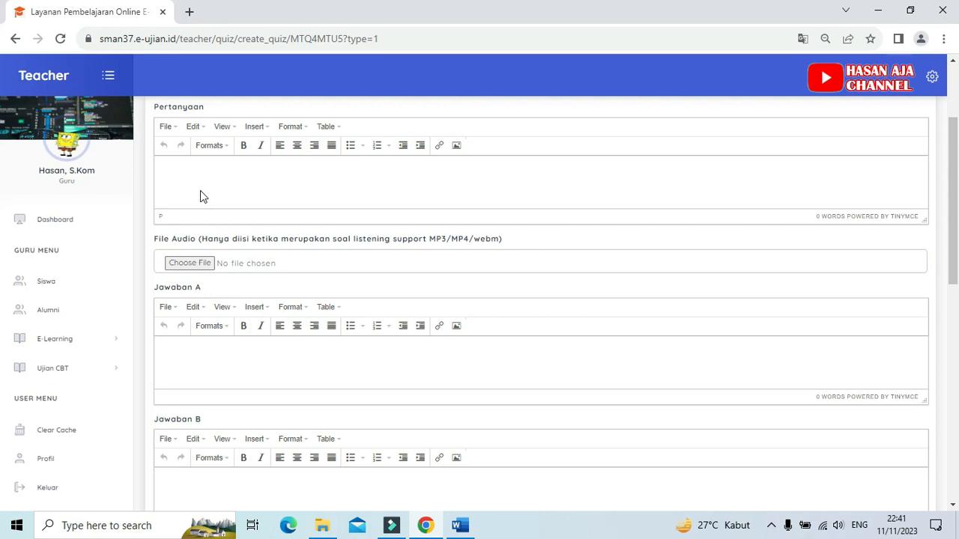
{"action": "key", "text": "ctrl+v"}
{"action": "scroll", "coordinate": [400, 139], "scroll_direction": "down", "scroll_amount": 2}
{"action": "scroll", "coordinate": [350, 182], "scroll_direction": "up", "scroll_amount": 2}
Step: Remove the list numbering from the line "Perhatikan gambar berikut!" in the question text
{"action": "left_click", "coordinate": [211, 172]}
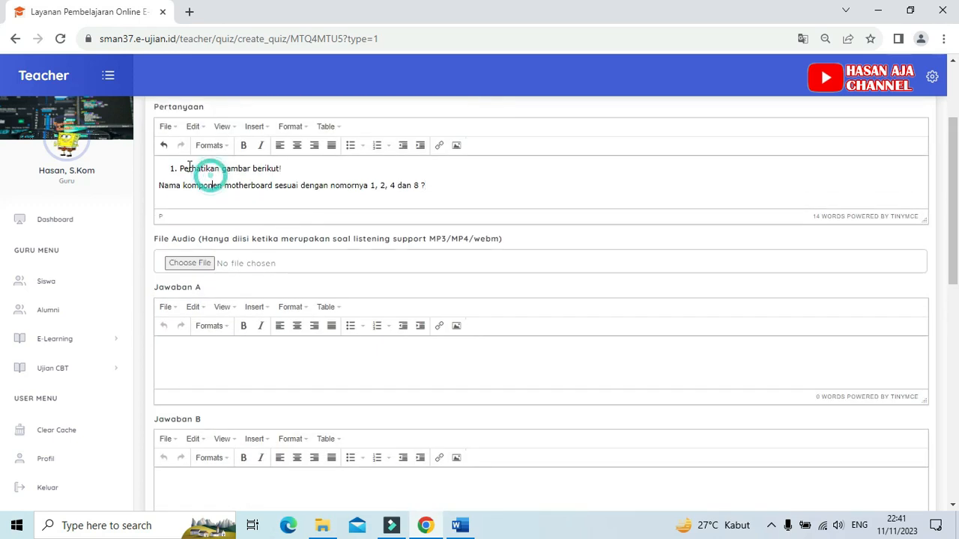
{"action": "left_click", "coordinate": [181, 169]}
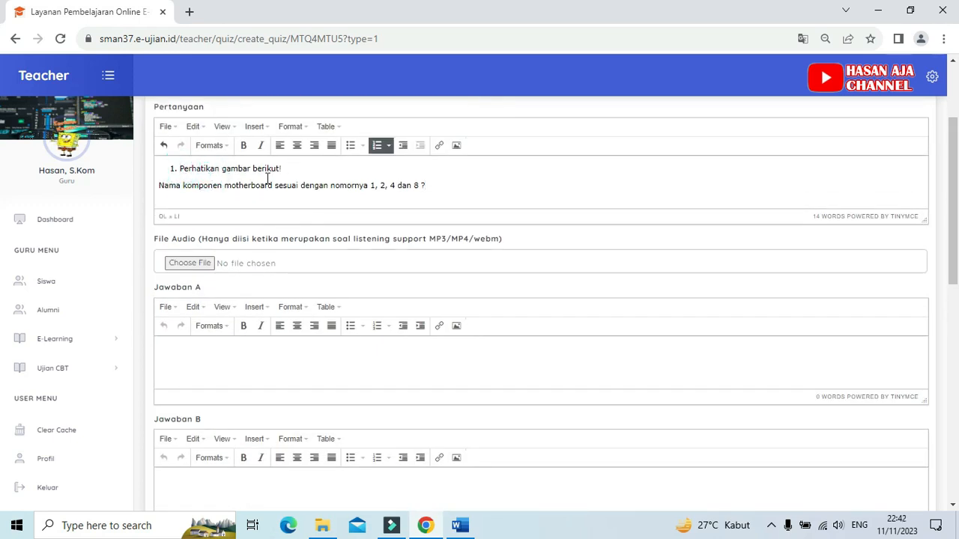
{"action": "key", "text": "BackSpace"}
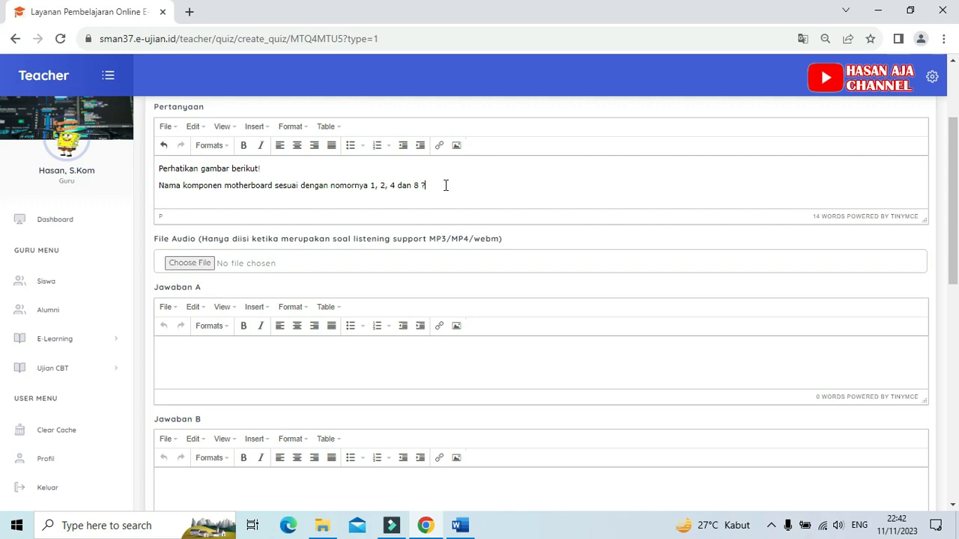
{"action": "left_click", "coordinate": [458, 526]}
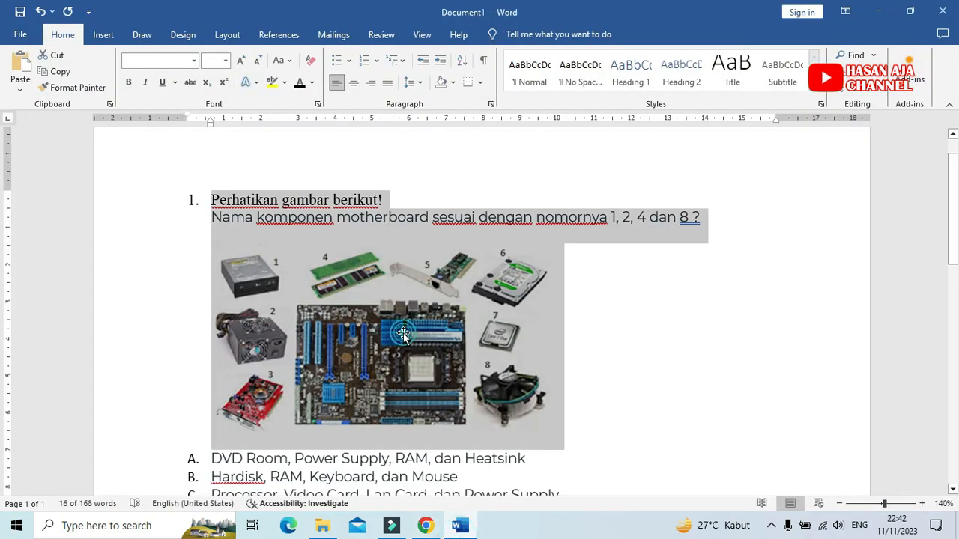
{"action": "left_click", "coordinate": [403, 334]}
{"action": "left_click", "coordinate": [621, 320]}
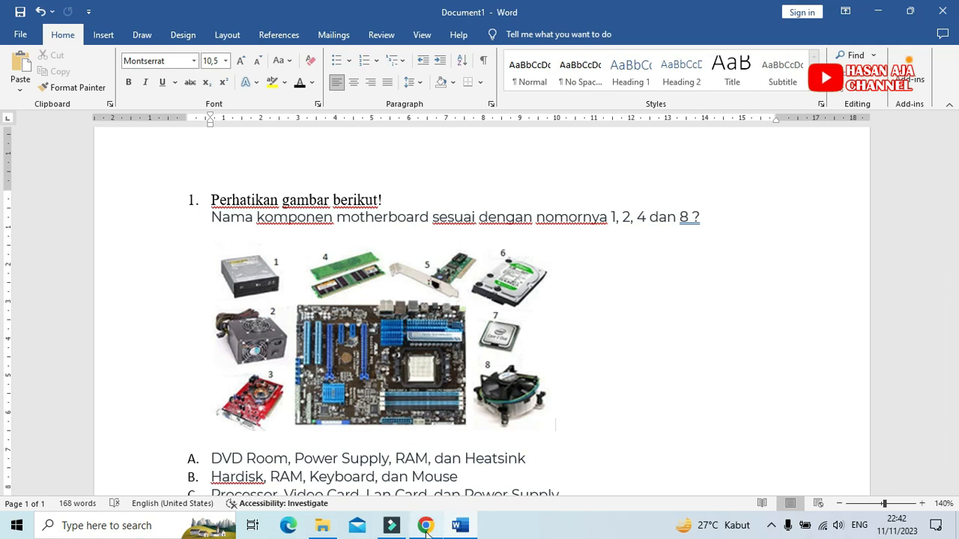
{"action": "left_click", "coordinate": [442, 478]}
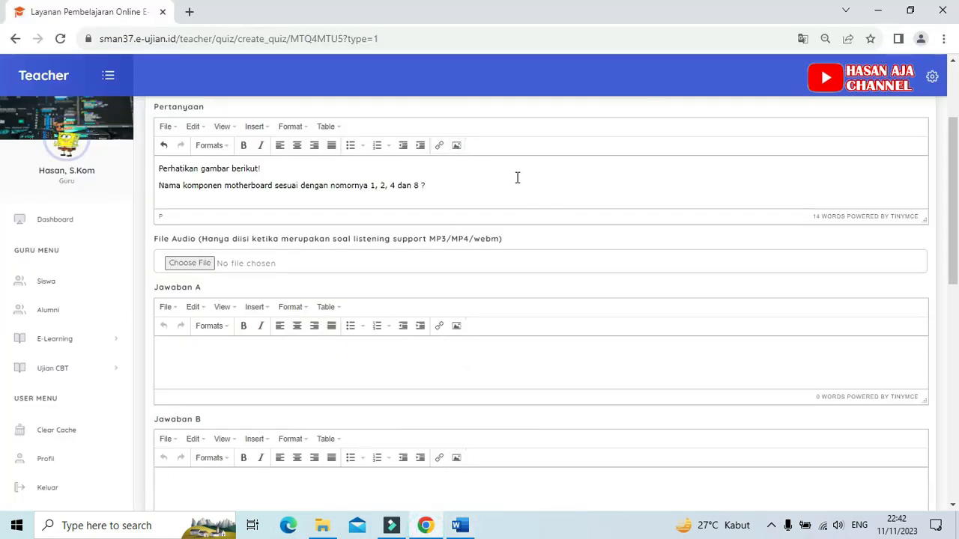
Step: Insert the "hardware" image from Saved Pictures on a new line below the question text in the Pertanyaan field
{"action": "key", "text": "Return"}
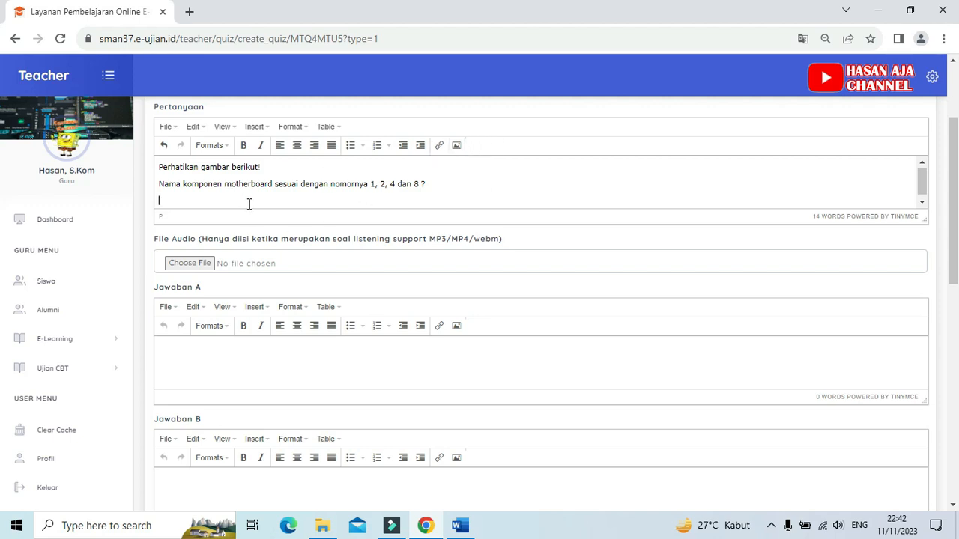
{"action": "left_click", "coordinate": [457, 147]}
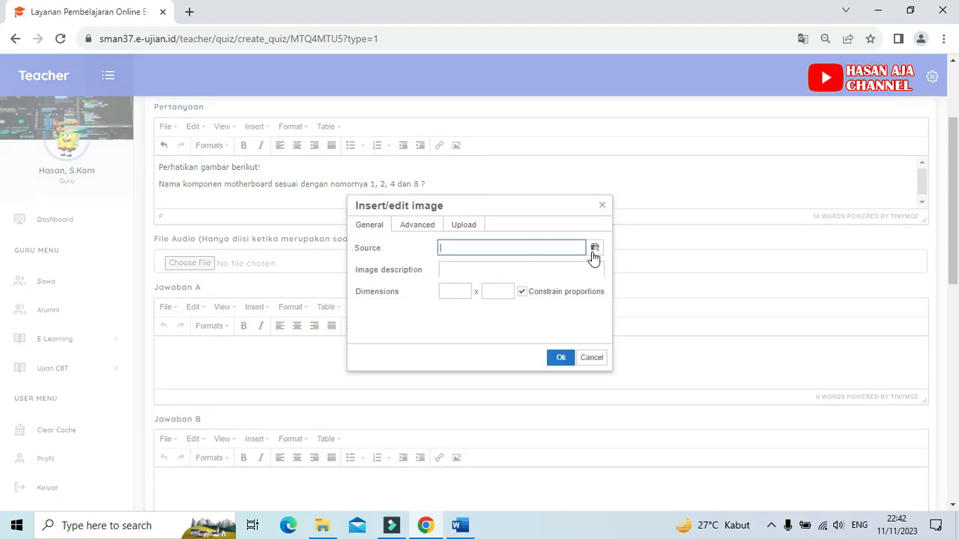
{"action": "left_click", "coordinate": [597, 249]}
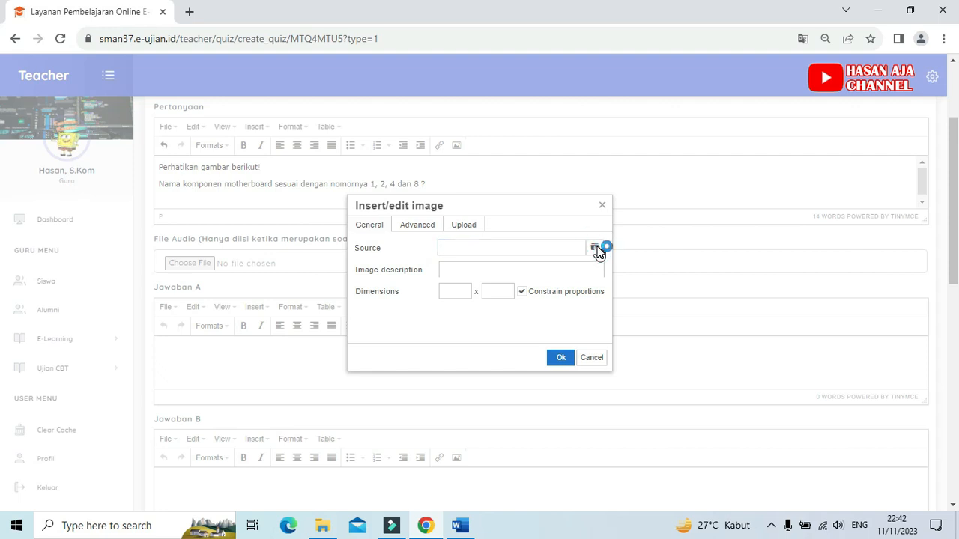
{"action": "left_click", "coordinate": [597, 250]}
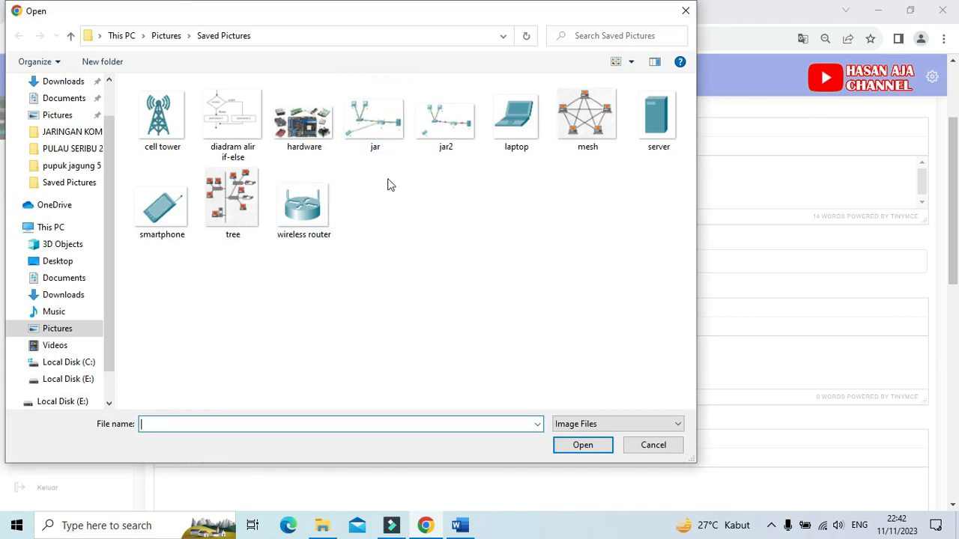
{"action": "left_click", "coordinate": [298, 127]}
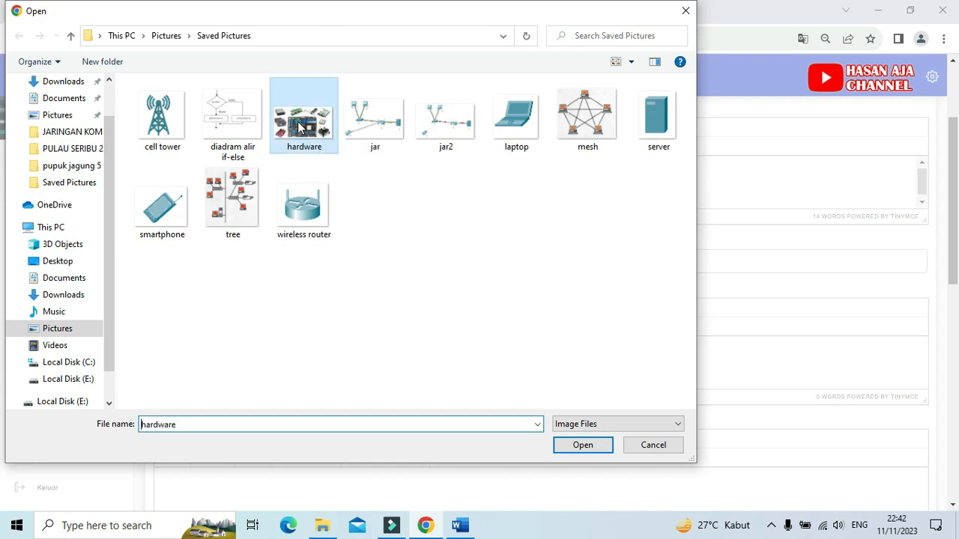
{"action": "left_click", "coordinate": [581, 446]}
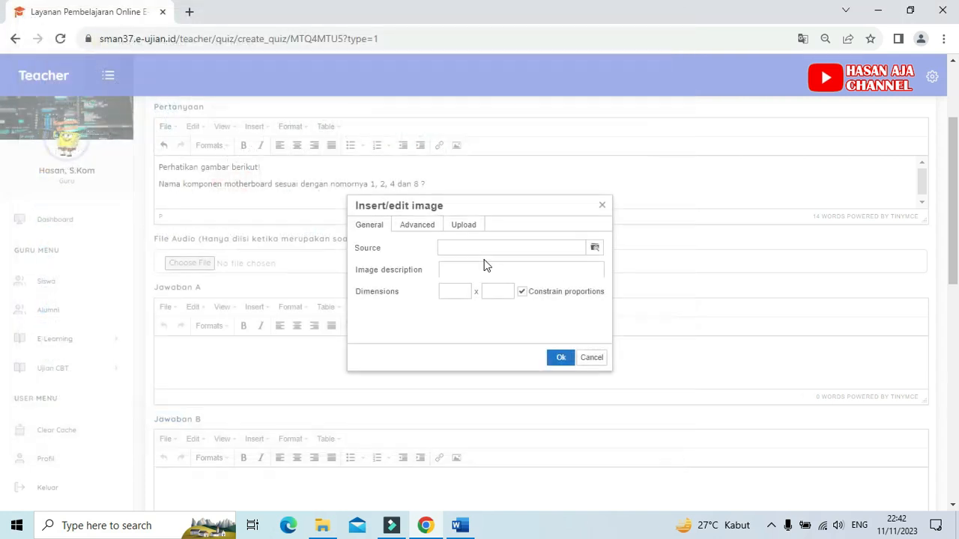
{"action": "left_click", "coordinate": [560, 358]}
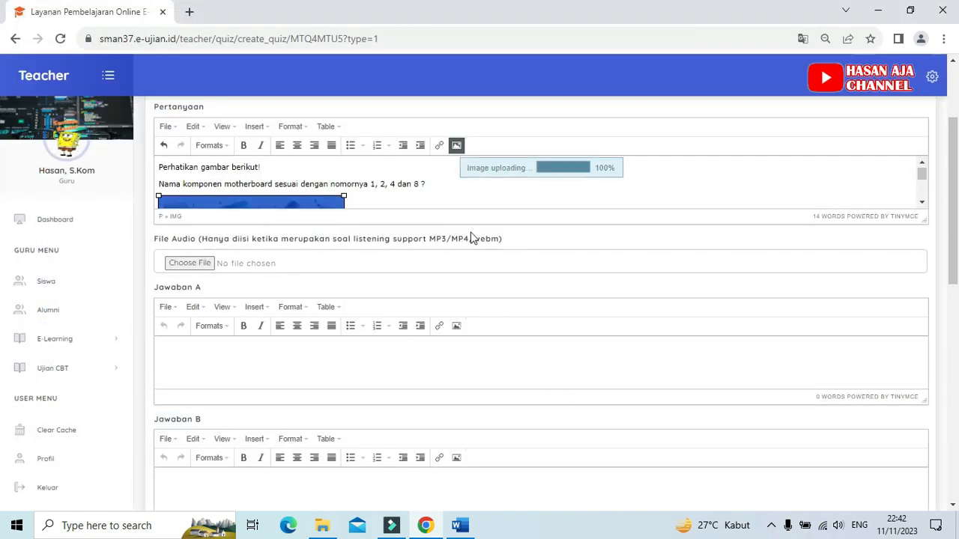
{"action": "left_click", "coordinate": [458, 186]}
{"action": "scroll", "coordinate": [461, 187], "scroll_direction": "up", "scroll_amount": 3}
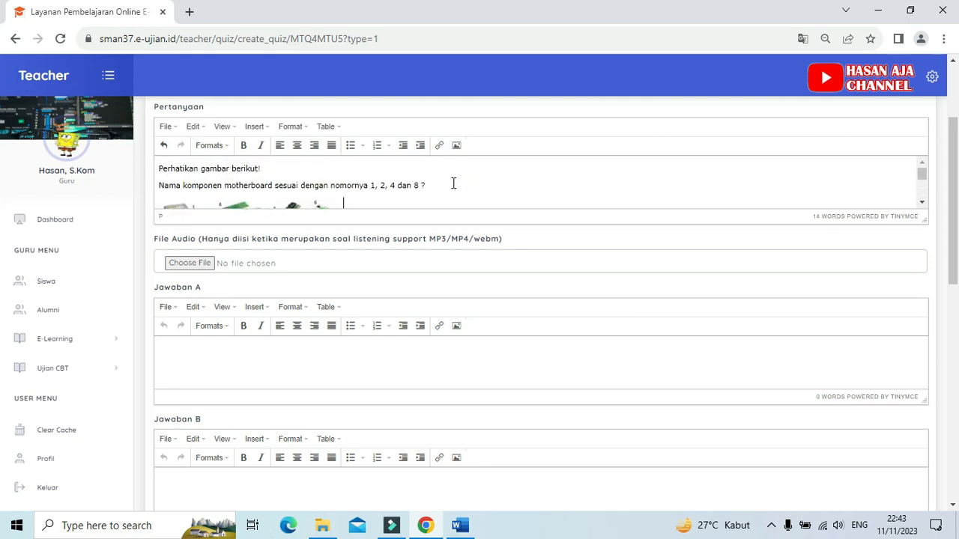
{"action": "scroll", "coordinate": [370, 179], "scroll_direction": "down", "scroll_amount": 2}
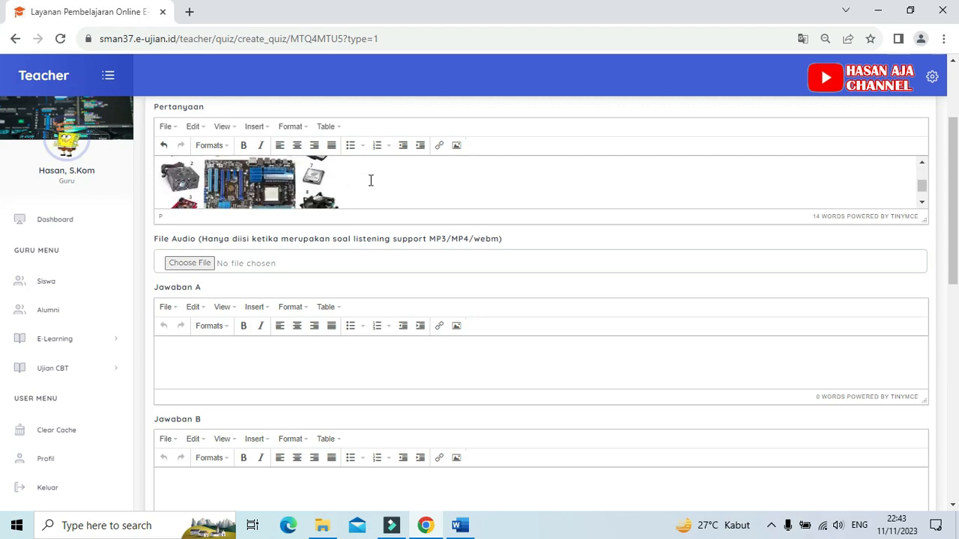
{"action": "scroll", "coordinate": [370, 186], "scroll_direction": "down", "scroll_amount": 1}
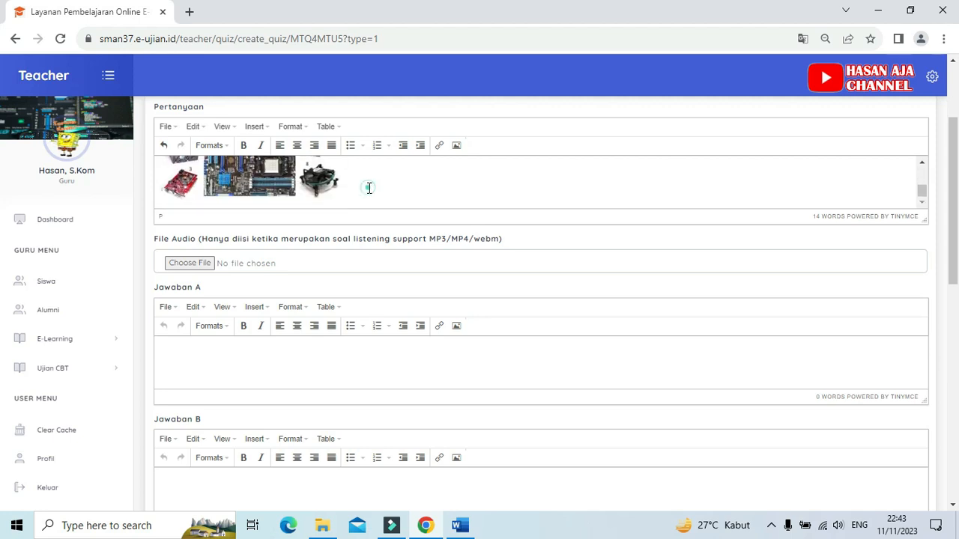
Step: Copy answer option A, "DVD Room, Power Supply, RAM, dan Heatsink", from question 1 in the Word document
{"action": "left_click", "coordinate": [213, 357]}
{"action": "left_click", "coordinate": [175, 348]}
{"action": "left_click", "coordinate": [462, 523]}
{"action": "scroll", "coordinate": [629, 337], "scroll_direction": "down", "scroll_amount": 3}
{"action": "left_click", "coordinate": [664, 306]}
{"action": "left_click_drag", "start_coordinate": [213, 319], "coordinate": [528, 320]}
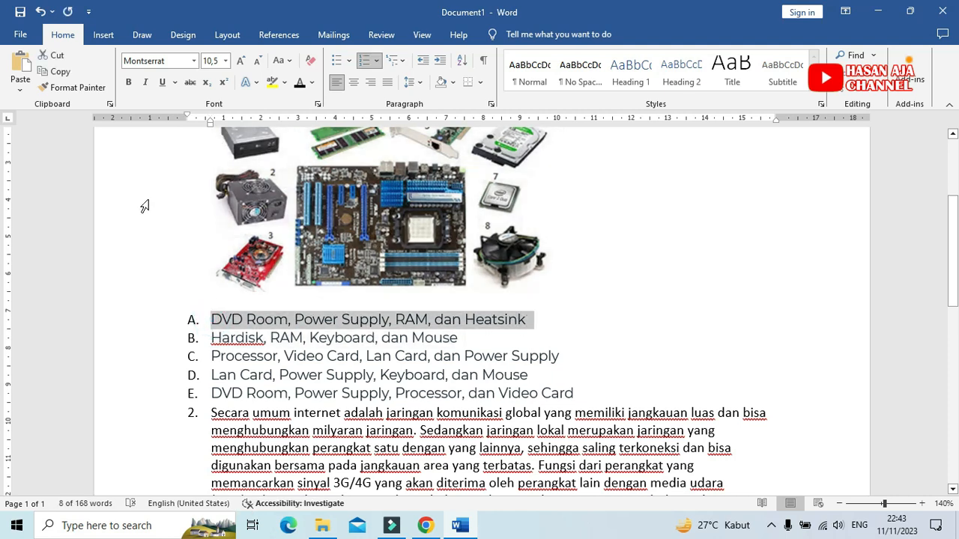
{"action": "left_click", "coordinate": [52, 71]}
Step: Paste the copied option into the Jawaban A field of the Chrome form and remove its list numbering
{"action": "left_click", "coordinate": [425, 526]}
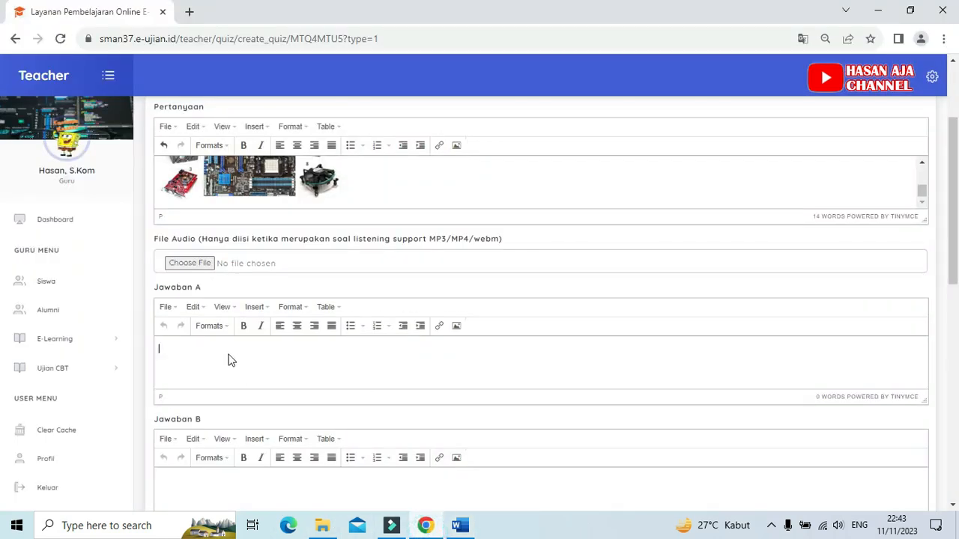
{"action": "left_click", "coordinate": [226, 358]}
{"action": "right_click", "coordinate": [226, 360]}
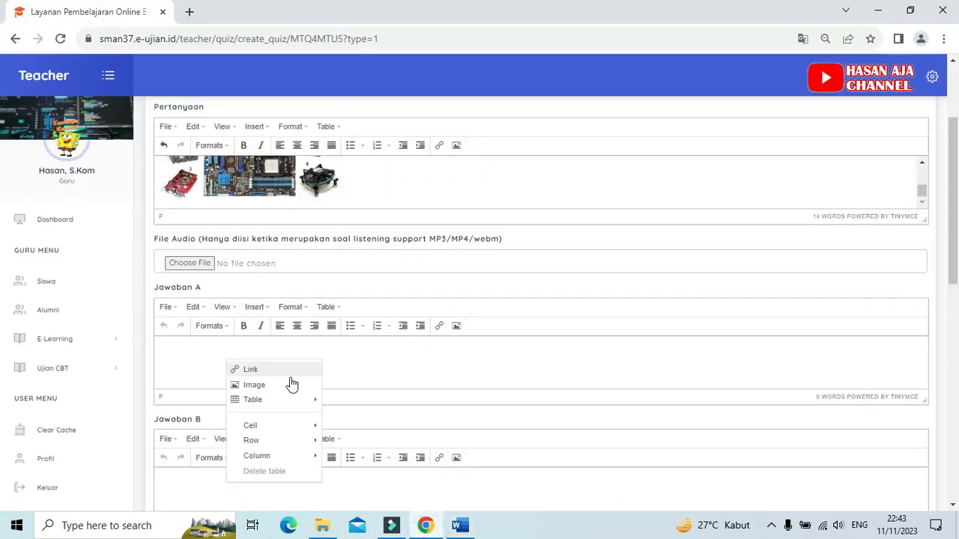
{"action": "left_click", "coordinate": [383, 367]}
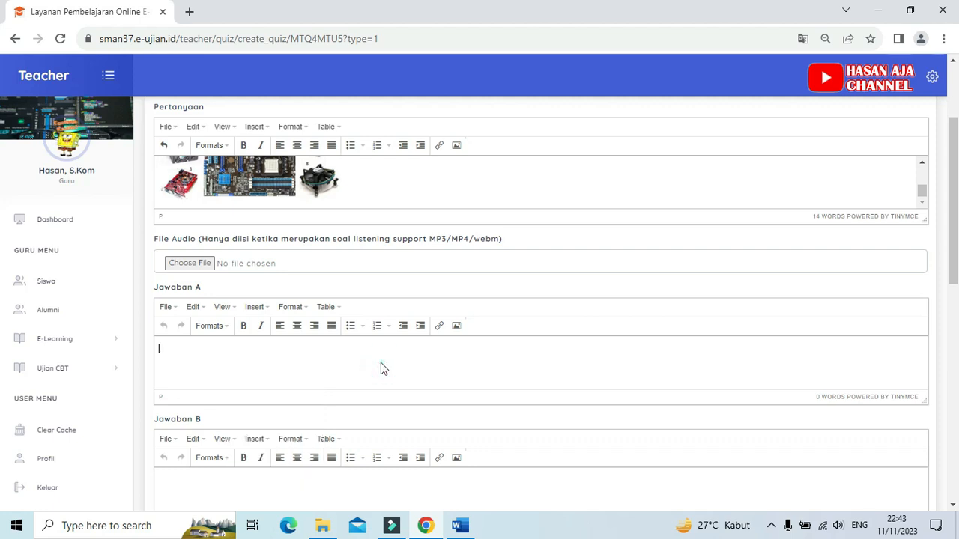
{"action": "key", "text": "ctrl+v"}
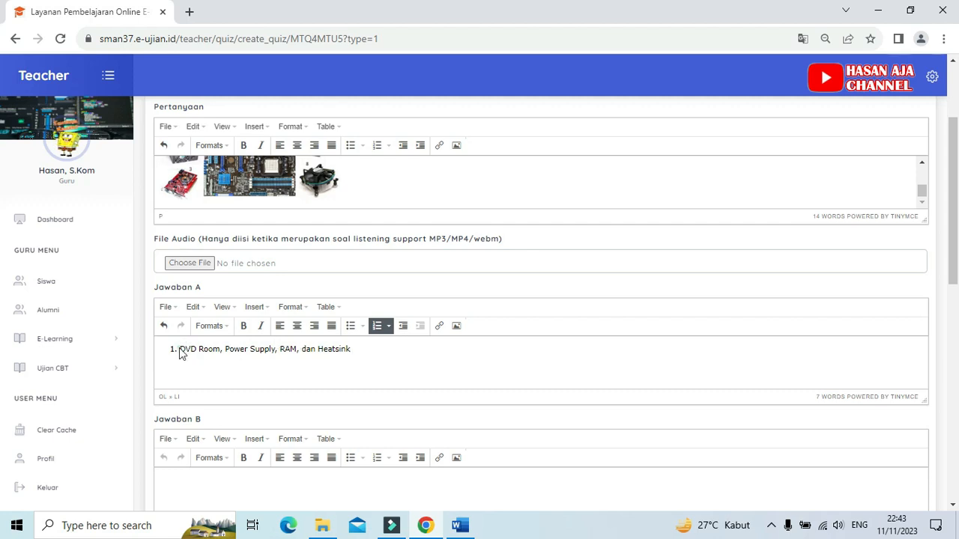
{"action": "key", "text": "BackSpace"}
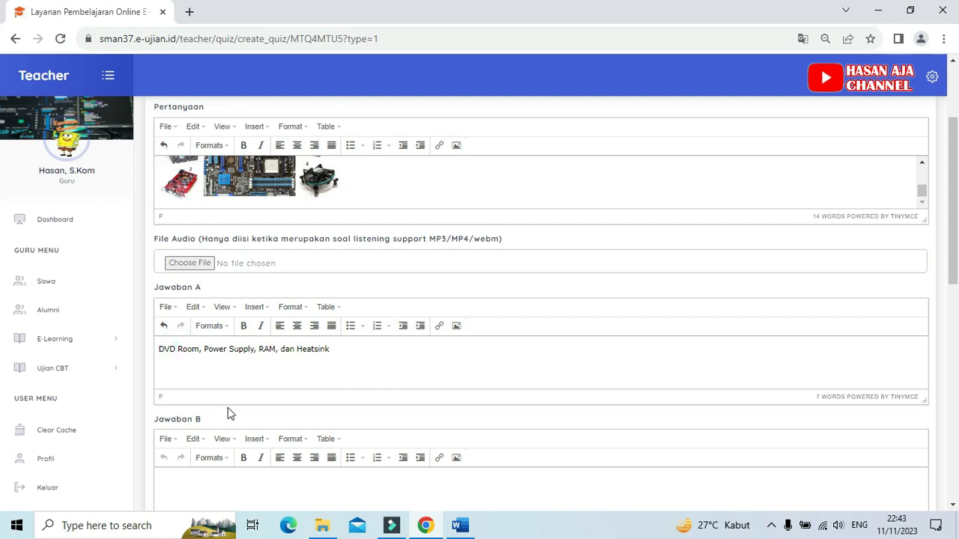
{"action": "left_click", "coordinate": [198, 373]}
Step: Copy answer option B, "Hardisk, RAM, Keyboard, dan Mouse", from the Word document and return to the question form in Chrome
{"action": "scroll", "coordinate": [199, 376], "scroll_direction": "down", "scroll_amount": 1}
{"action": "left_click", "coordinate": [182, 413]}
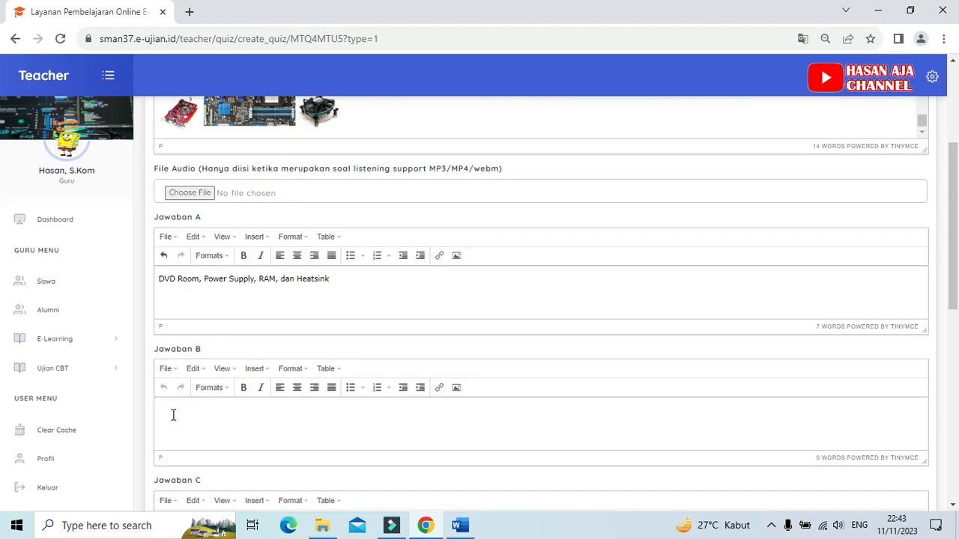
{"action": "left_click", "coordinate": [460, 526]}
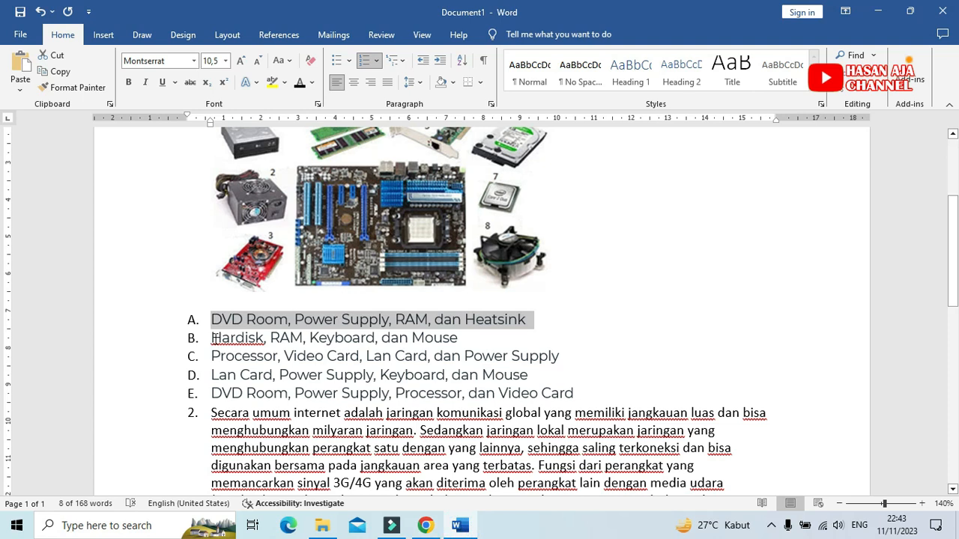
{"action": "left_click_drag", "start_coordinate": [212, 338], "coordinate": [458, 337]}
{"action": "left_click", "coordinate": [55, 71]}
{"action": "left_click", "coordinate": [424, 526]}
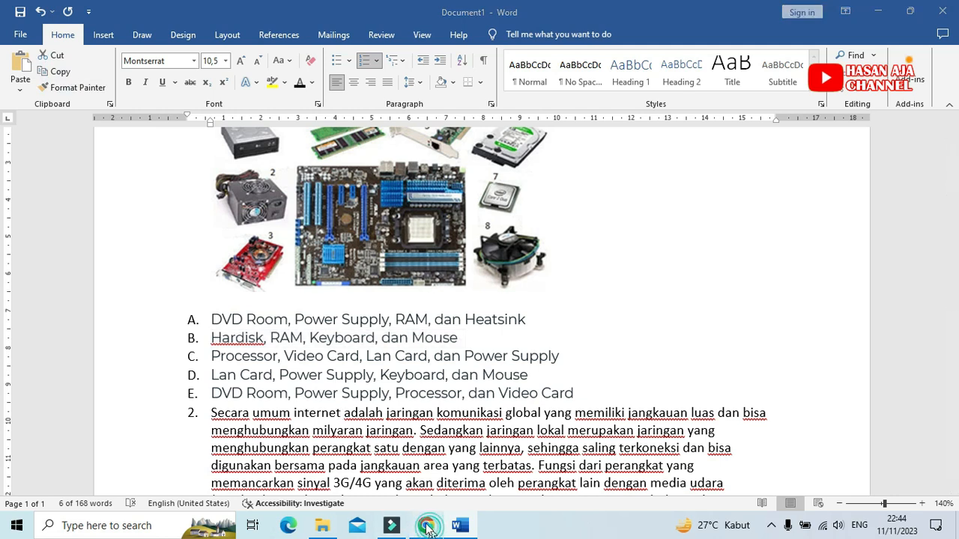
Step: Paste the copied option "Hardisk, RAM, Keyboard, dan Mouse" into the Jawaban B field and remove its list numbering
{"action": "left_click", "coordinate": [202, 441]}
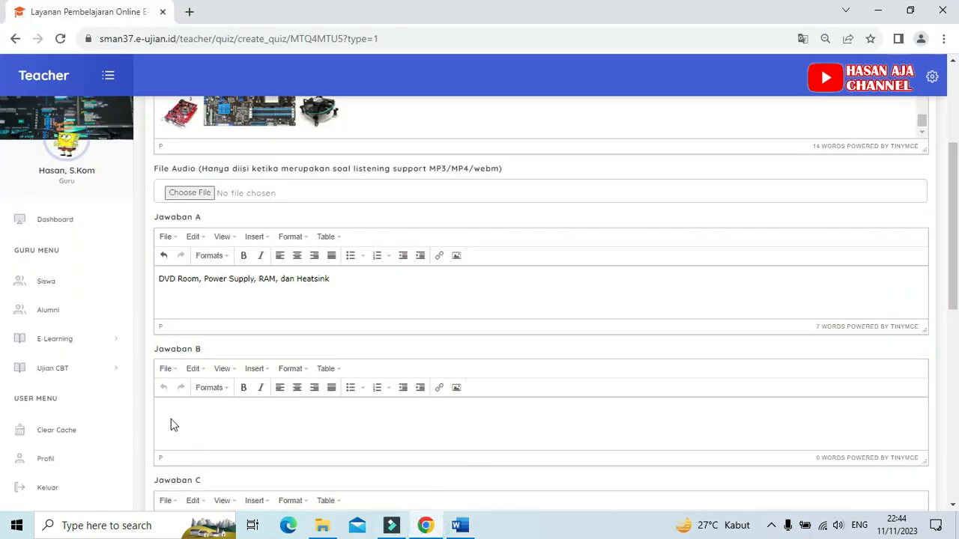
{"action": "left_click", "coordinate": [171, 413]}
{"action": "key", "text": "ctrl+v"}
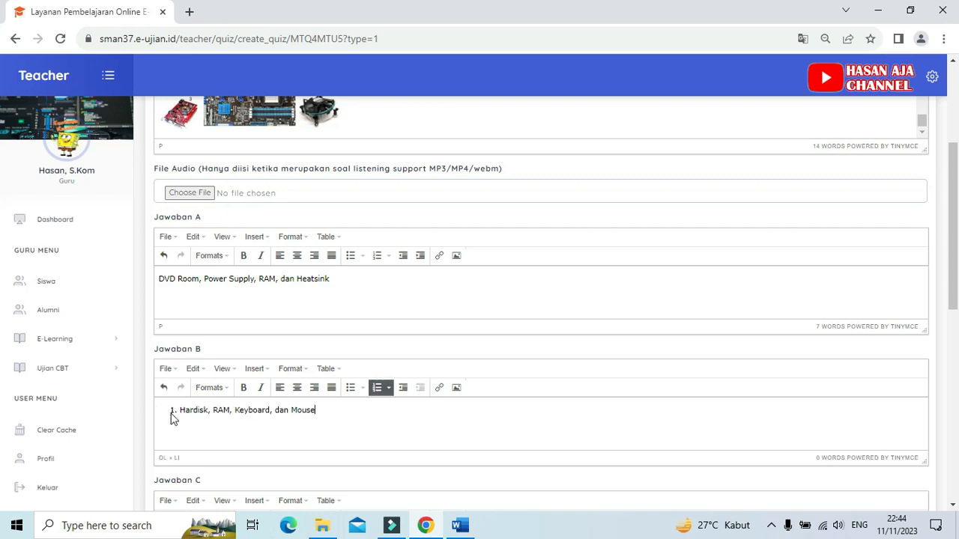
{"action": "left_click", "coordinate": [180, 413]}
{"action": "key", "text": "BackSpace"}
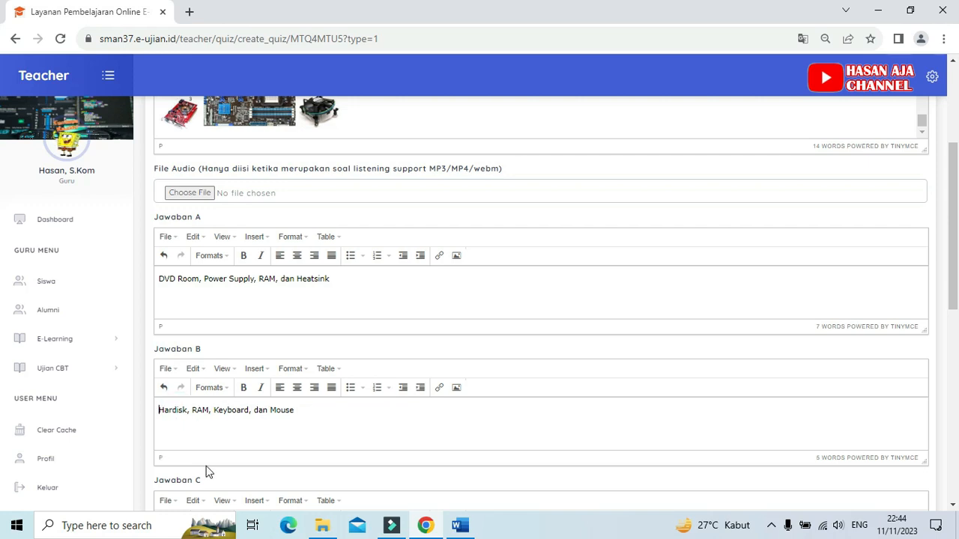
Step: Copy answer option C, "Processor, Video Card, Lan Card, dan Power Supply", from question 1 in the Word document
{"action": "scroll", "coordinate": [210, 367], "scroll_direction": "down", "scroll_amount": 1}
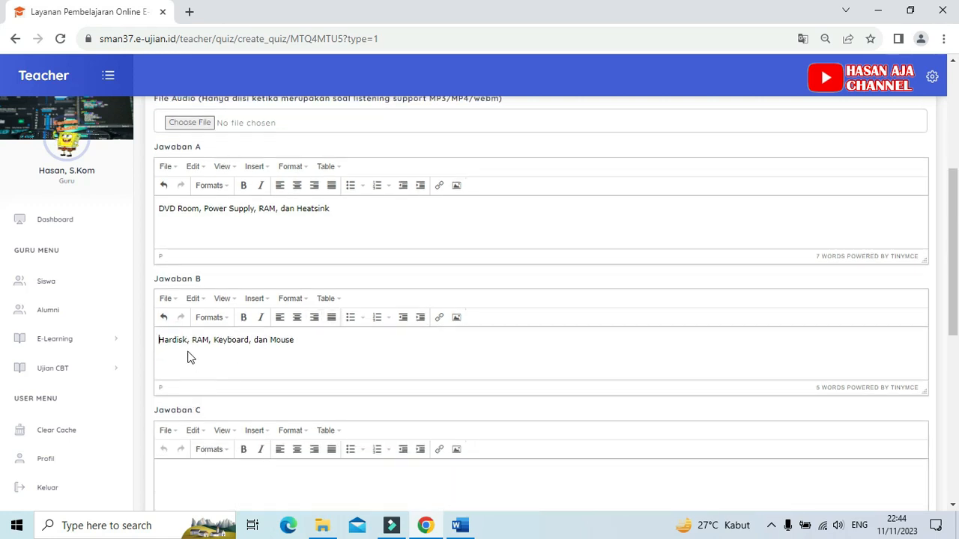
{"action": "left_click", "coordinate": [181, 479]}
{"action": "scroll", "coordinate": [180, 479], "scroll_direction": "down", "scroll_amount": 1}
{"action": "left_click", "coordinate": [460, 525]}
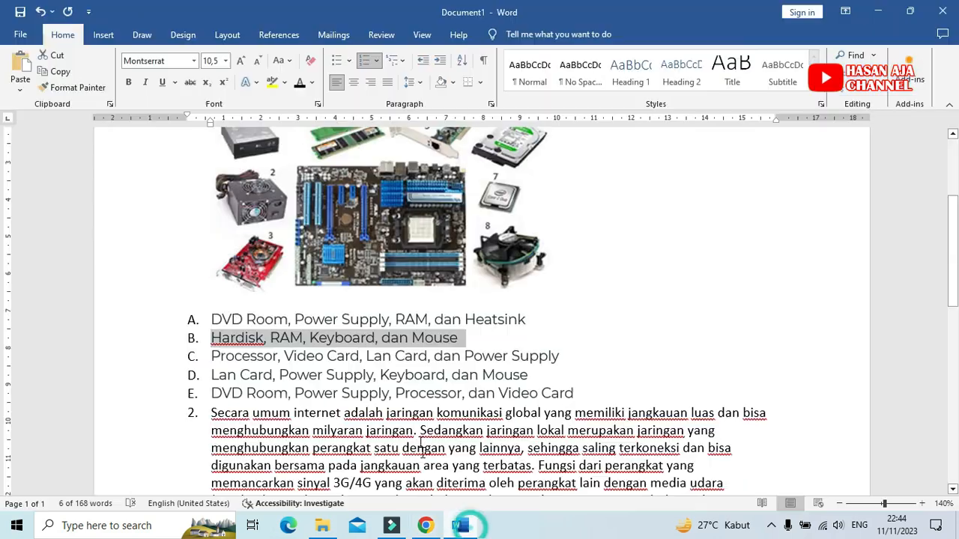
{"action": "left_click_drag", "start_coordinate": [211, 357], "coordinate": [562, 360]}
{"action": "left_click", "coordinate": [59, 72]}
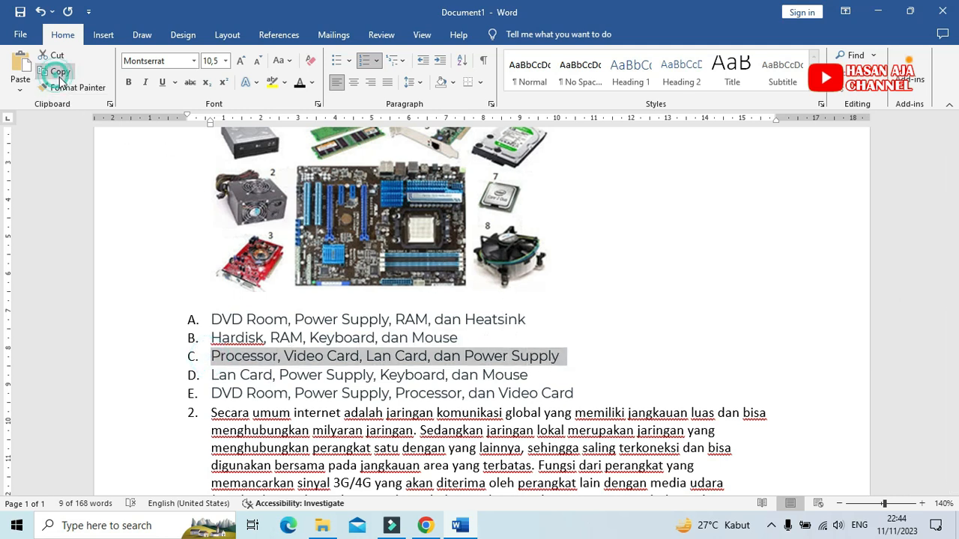
Step: Paste the copied option into the Jawaban C field of the Chrome form and remove its list numbering
{"action": "left_click", "coordinate": [425, 526]}
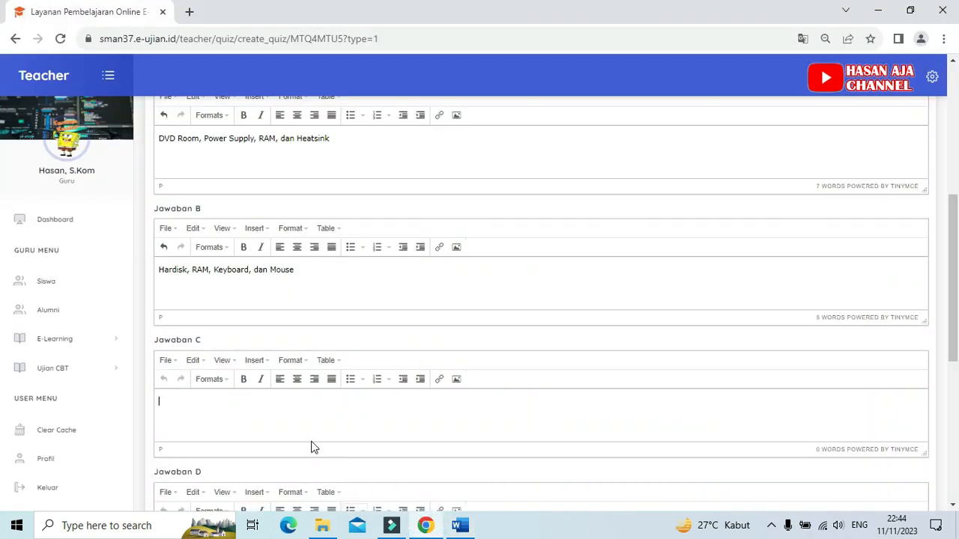
{"action": "scroll", "coordinate": [312, 447], "scroll_direction": "down", "scroll_amount": 1}
{"action": "left_click", "coordinate": [176, 335]}
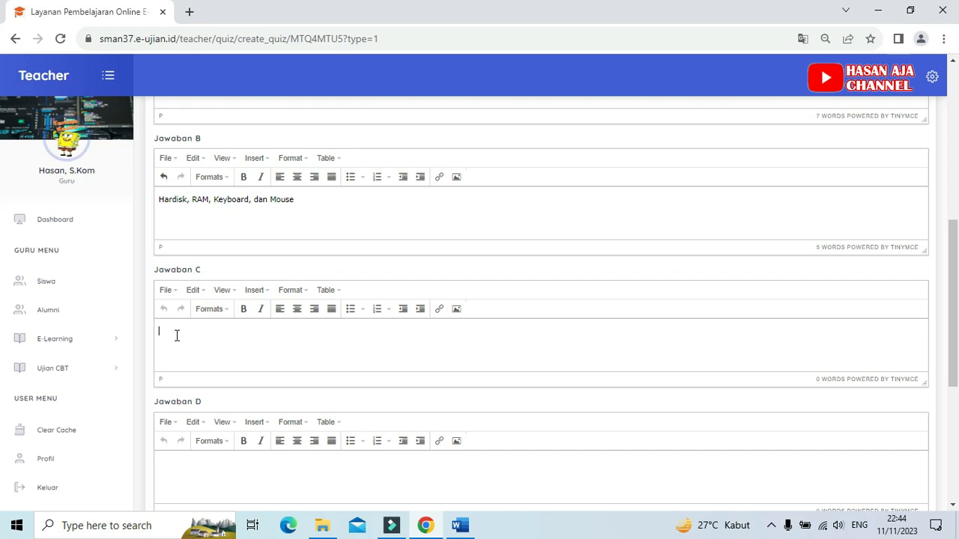
{"action": "key", "text": "ctrl+v"}
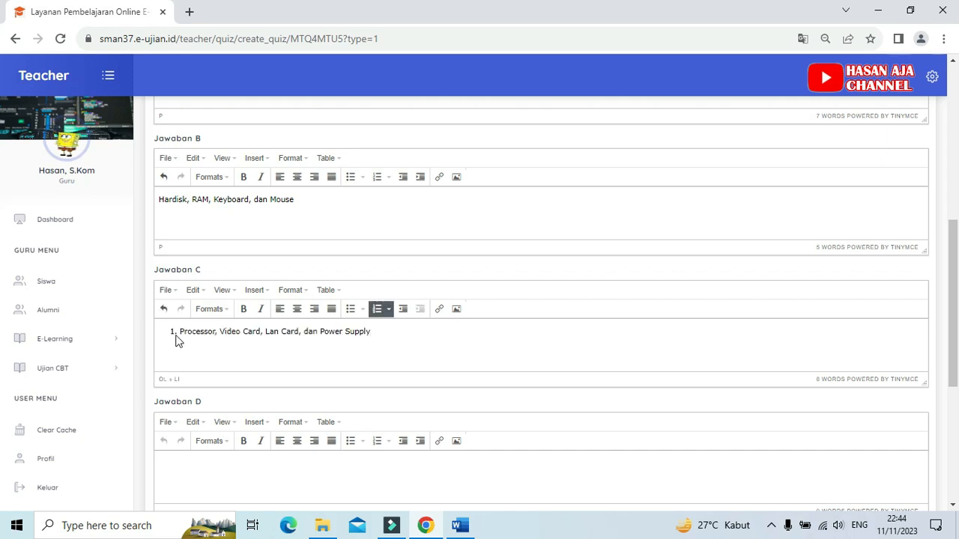
{"action": "left_click", "coordinate": [180, 332]}
{"action": "key", "text": "BackSpace"}
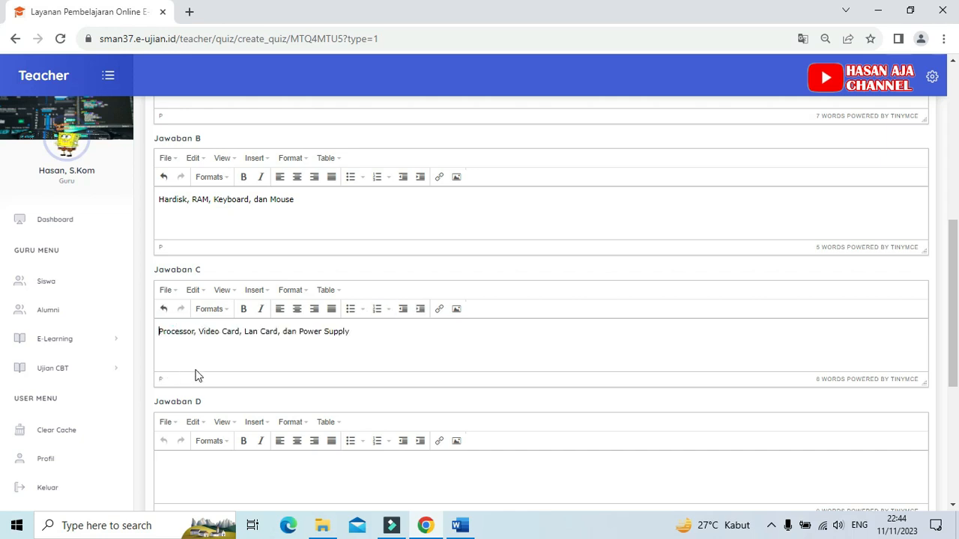
Step: Copy answer option D, "Lan Card, Power Supply, Keyboard, dan Mouse", from question 1 in the Word document
{"action": "scroll", "coordinate": [207, 368], "scroll_direction": "down", "scroll_amount": 2}
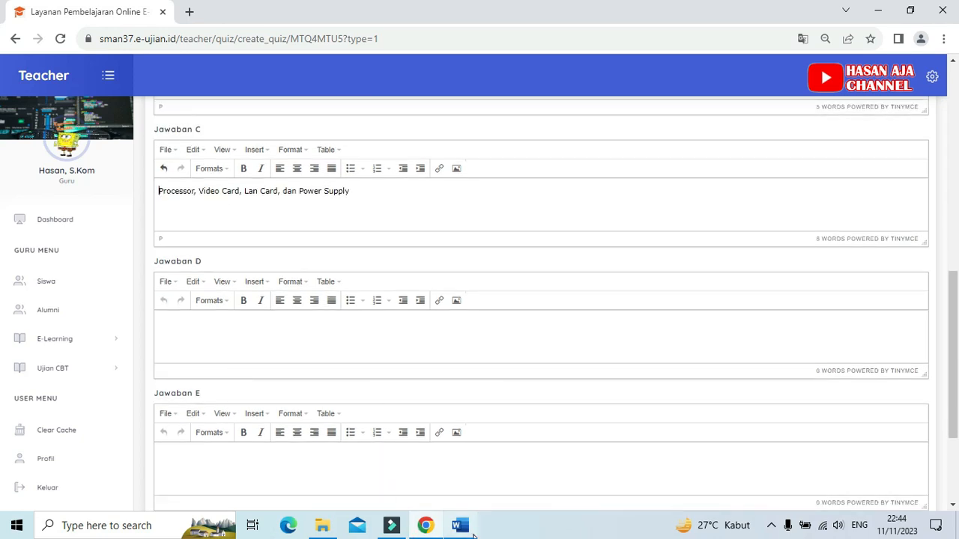
{"action": "left_click", "coordinate": [460, 525]}
{"action": "left_click_drag", "start_coordinate": [211, 377], "coordinate": [531, 377]}
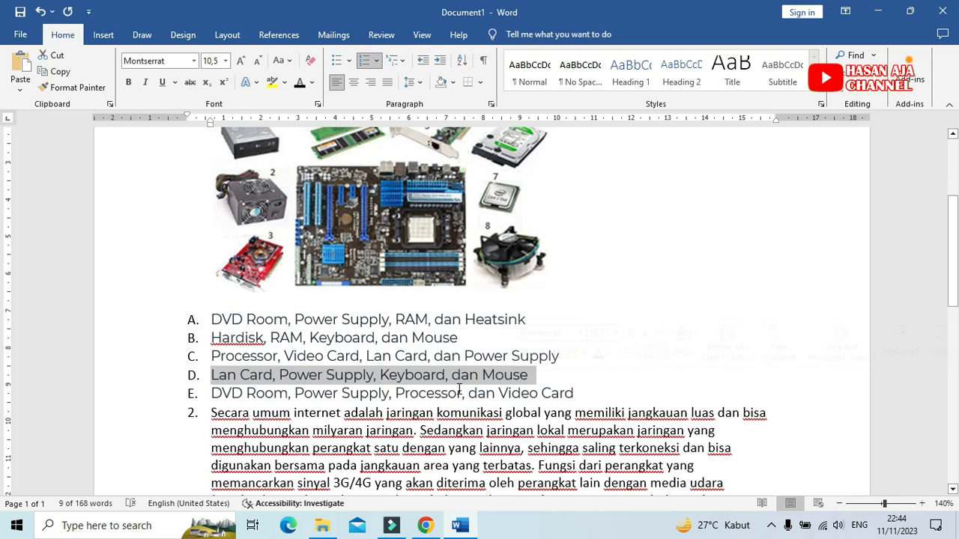
{"action": "left_click", "coordinate": [58, 72]}
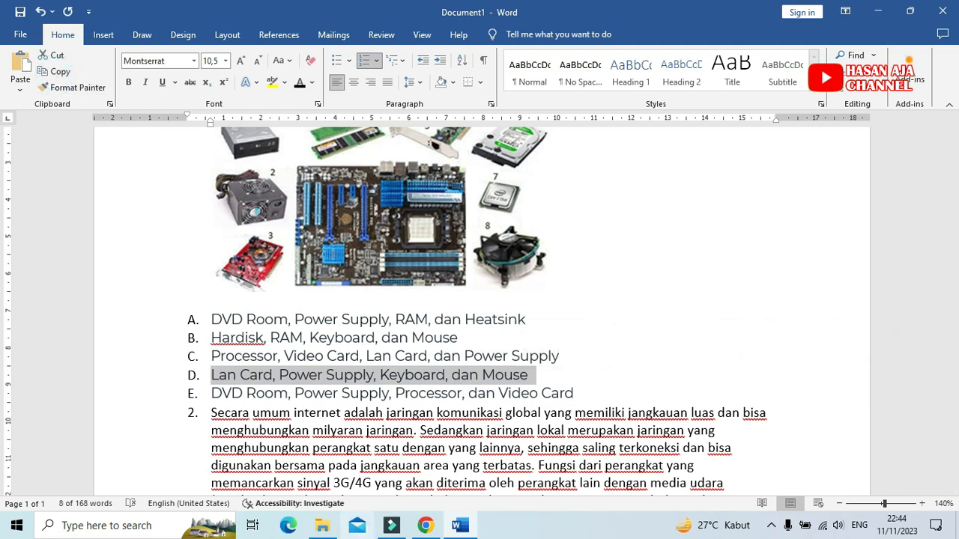
Step: Paste the copied option into the Jawaban D field of the Chrome form and remove its list numbering
{"action": "left_click", "coordinate": [424, 525]}
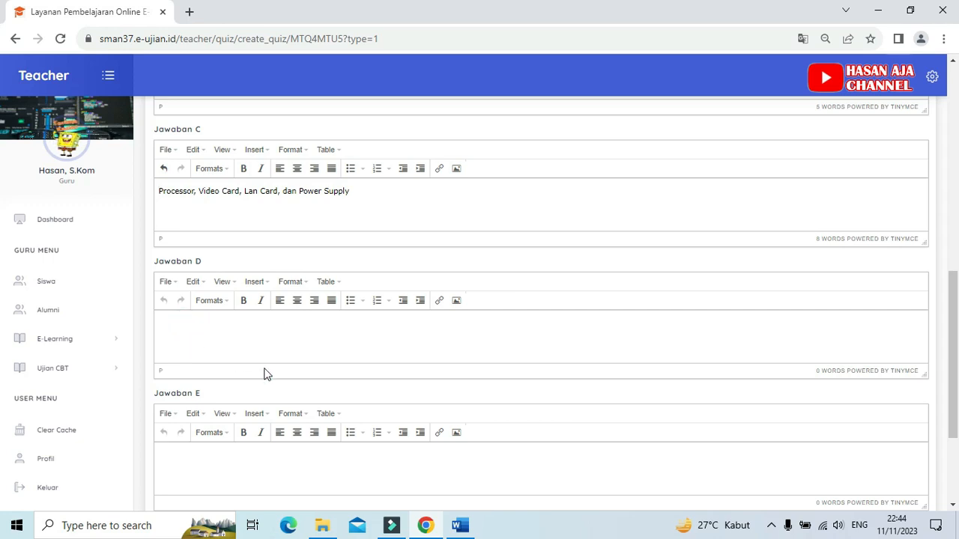
{"action": "key", "text": "ctrl+v"}
{"action": "left_click", "coordinate": [181, 324]}
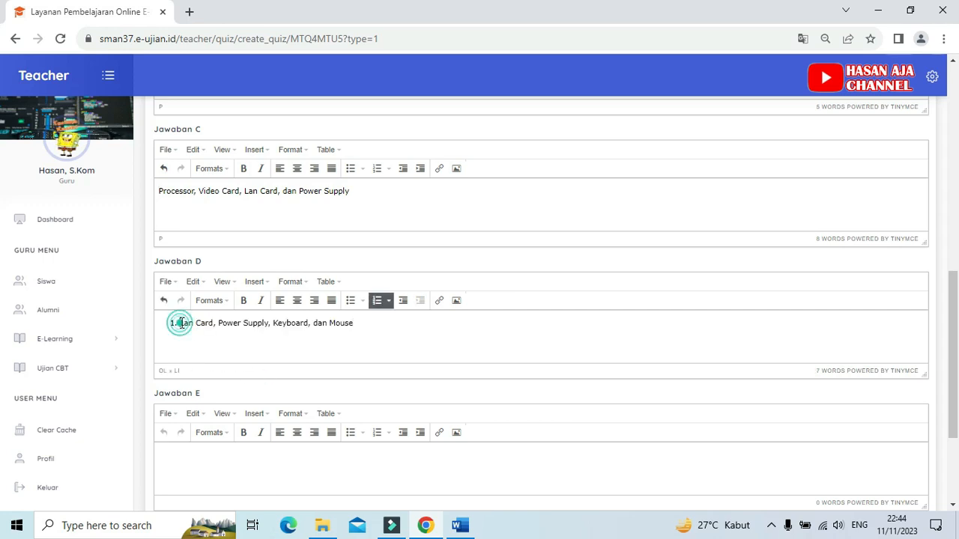
{"action": "key", "text": "BackSpace"}
Step: Copy answer option E, "DVD Room, Power Supply, Processor, dan Video Card", from question 1 in the Word document
{"action": "scroll", "coordinate": [240, 395], "scroll_direction": "down", "scroll_amount": 1}
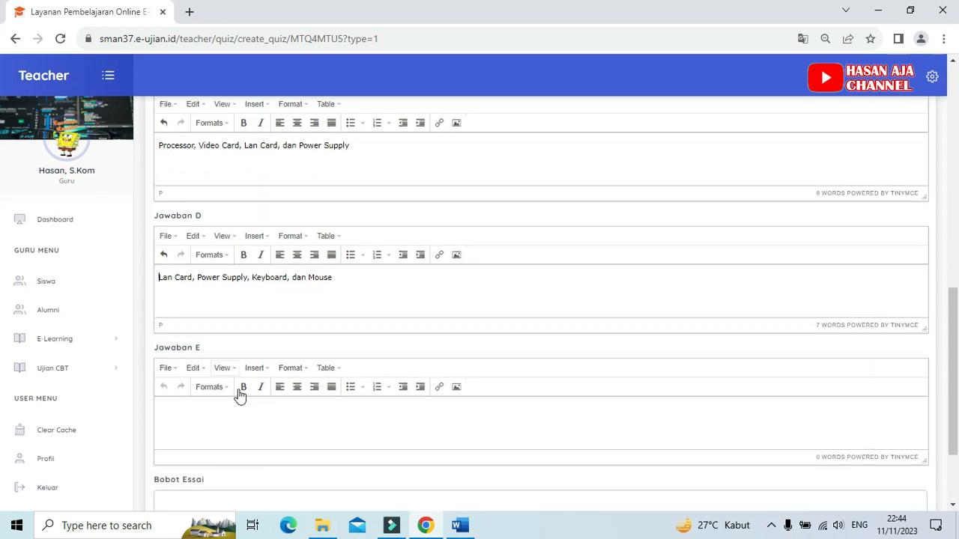
{"action": "scroll", "coordinate": [239, 395], "scroll_direction": "down", "scroll_amount": 1}
{"action": "left_click", "coordinate": [207, 381]}
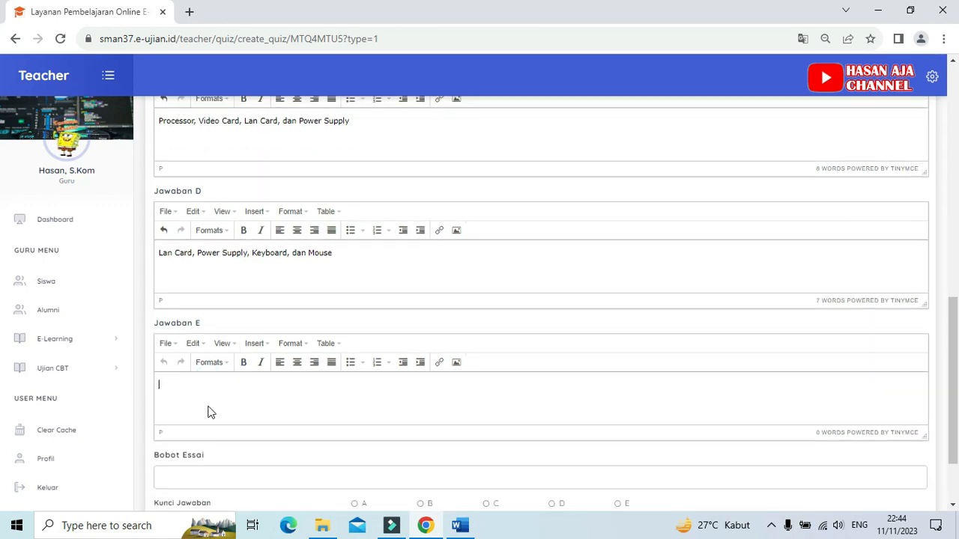
{"action": "left_click", "coordinate": [460, 526]}
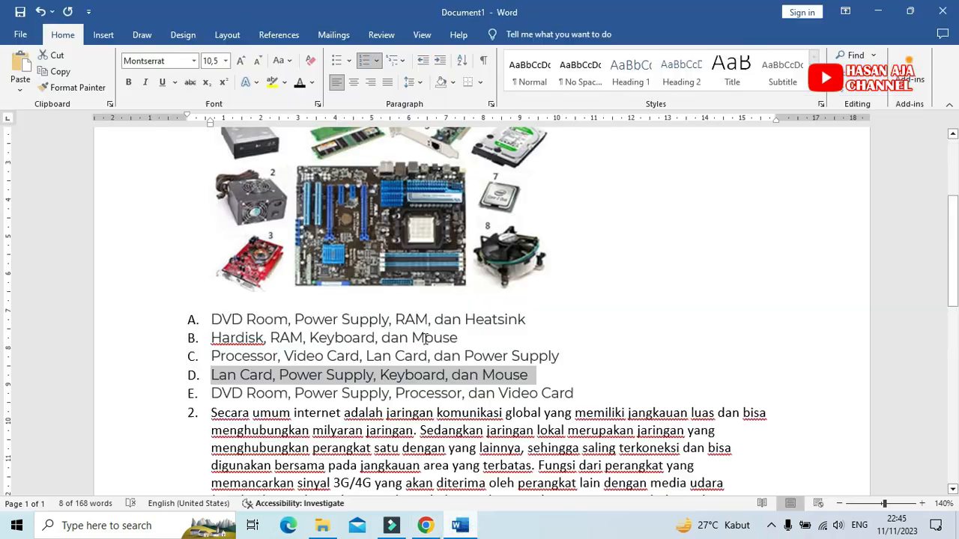
{"action": "left_click_drag", "start_coordinate": [212, 395], "coordinate": [579, 393]}
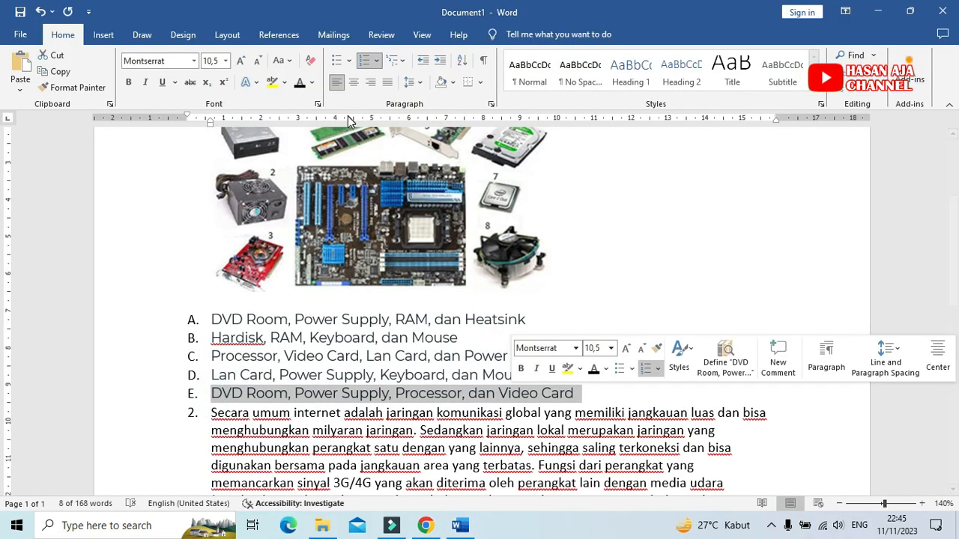
{"action": "left_click", "coordinate": [57, 73]}
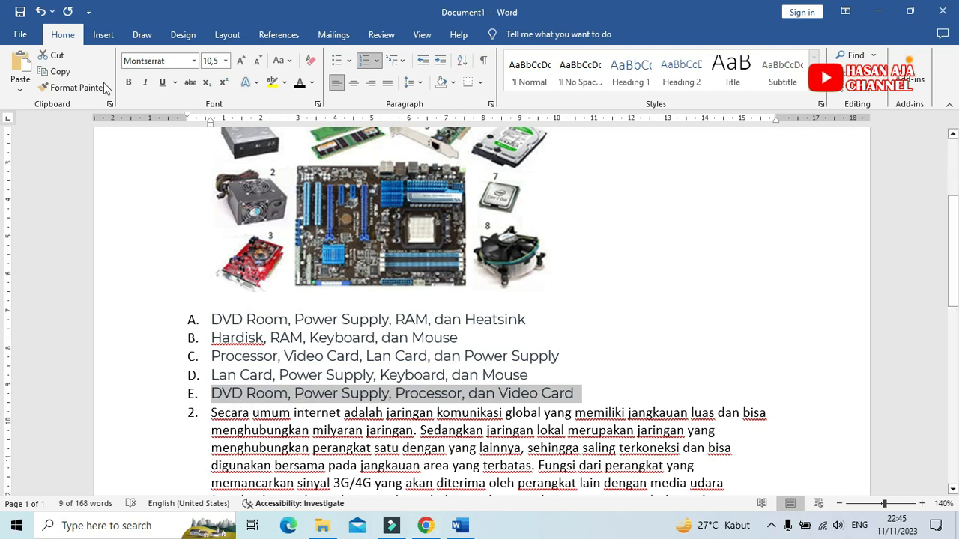
Step: Paste the copied option into the Jawaban E field of the Chrome form and remove its list numbering
{"action": "left_click", "coordinate": [424, 525]}
{"action": "left_click", "coordinate": [202, 392]}
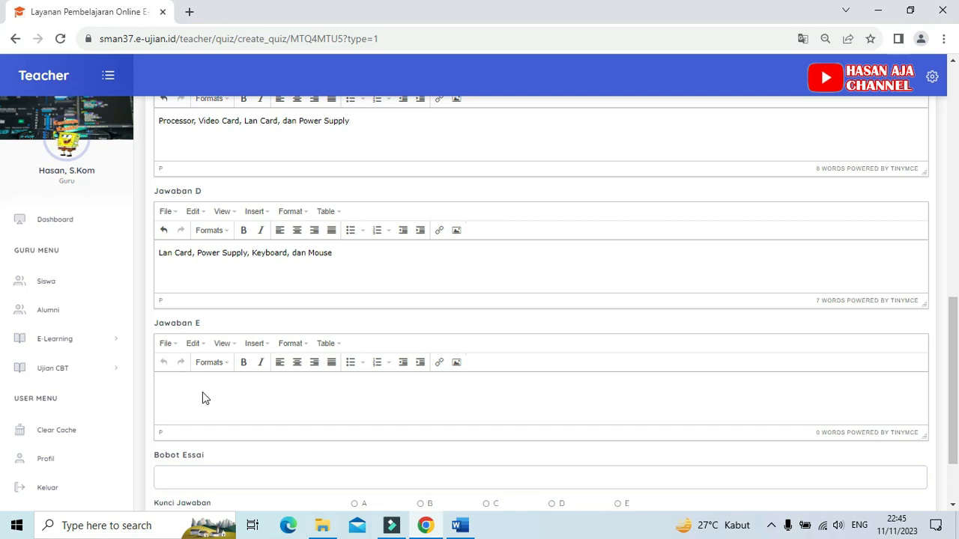
{"action": "key", "text": "ctrl+v"}
{"action": "left_click", "coordinate": [180, 390]}
{"action": "key", "text": "BackSpace"}
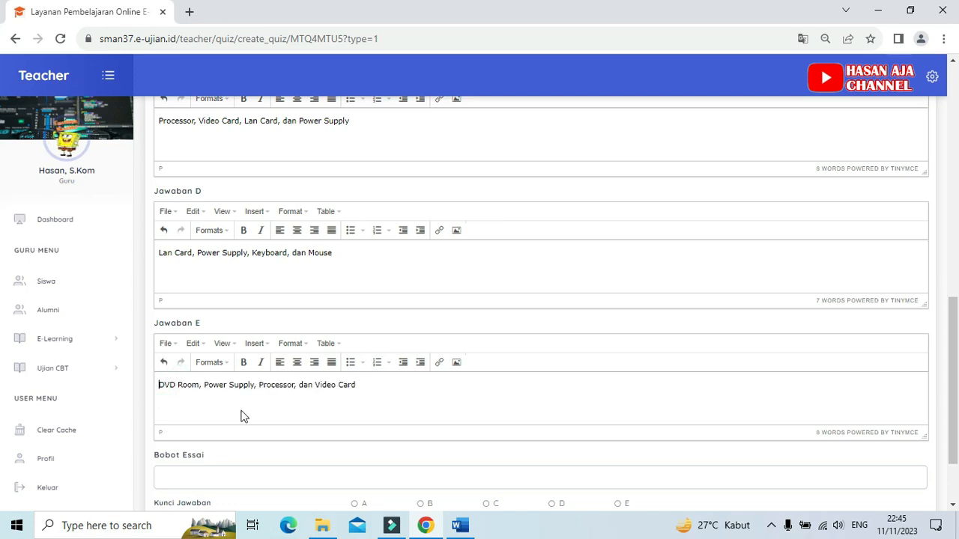
Step: Check the options against the Word document, set Kunci Jawaban to A and save the question
{"action": "scroll", "coordinate": [272, 406], "scroll_direction": "down", "scroll_amount": 2}
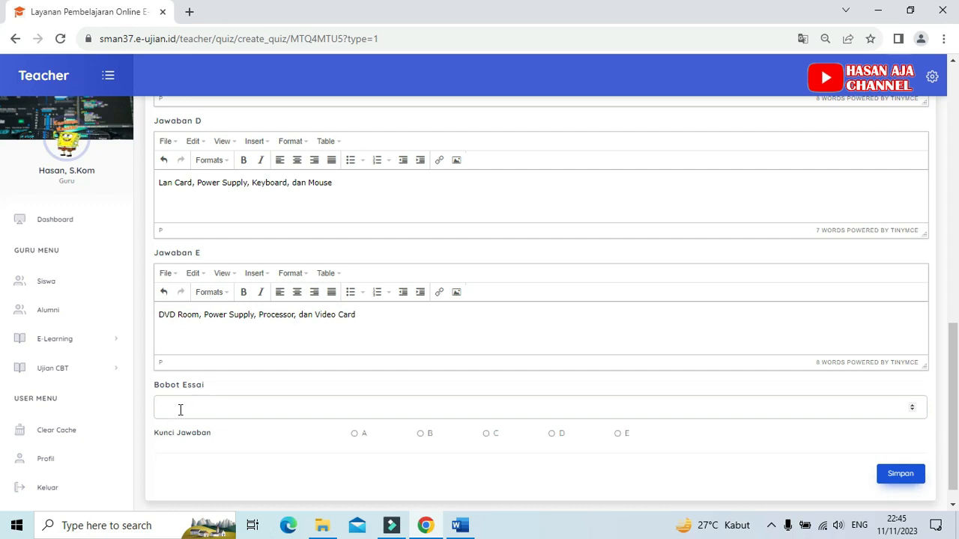
{"action": "scroll", "coordinate": [257, 364], "scroll_direction": "up", "scroll_amount": 4}
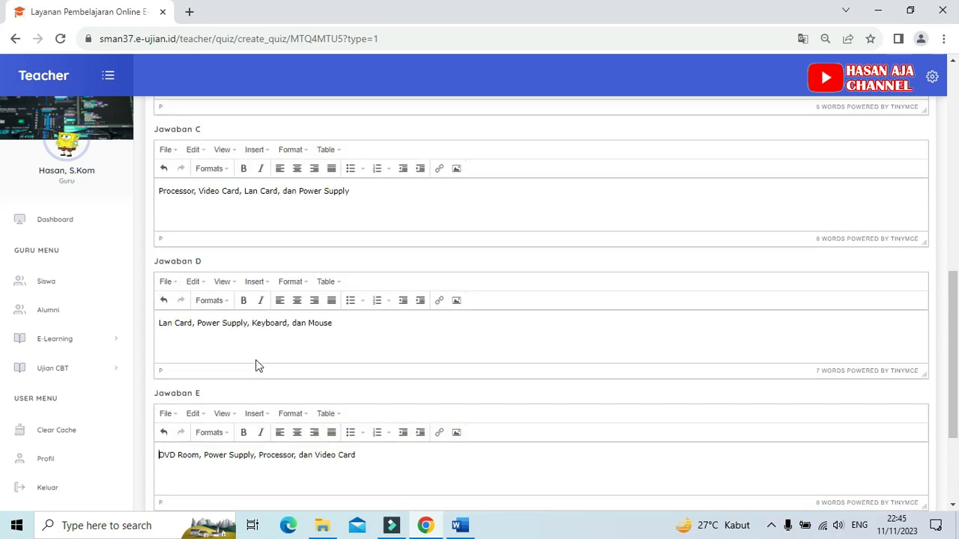
{"action": "scroll", "coordinate": [255, 366], "scroll_direction": "down", "scroll_amount": 4}
{"action": "scroll", "coordinate": [253, 369], "scroll_direction": "down", "scroll_amount": 1}
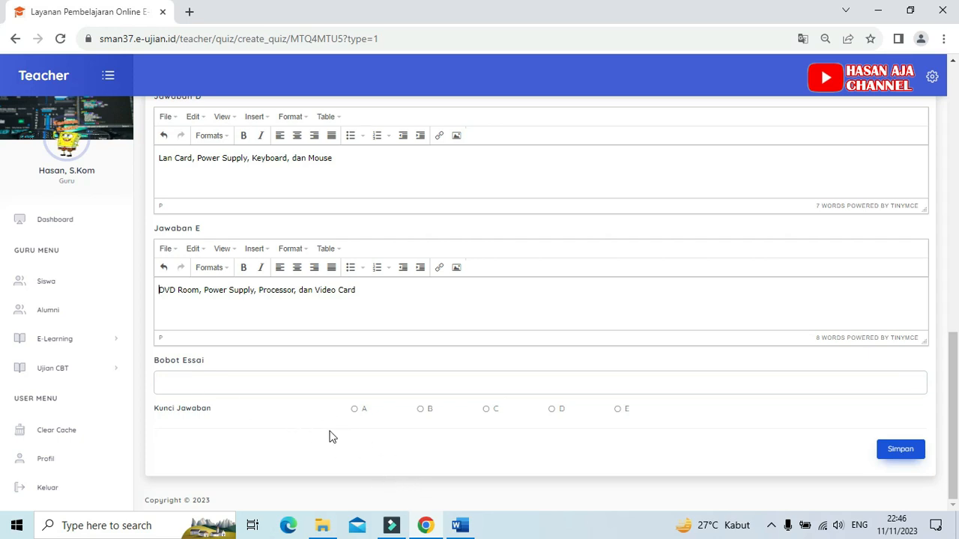
{"action": "left_click", "coordinate": [460, 525]}
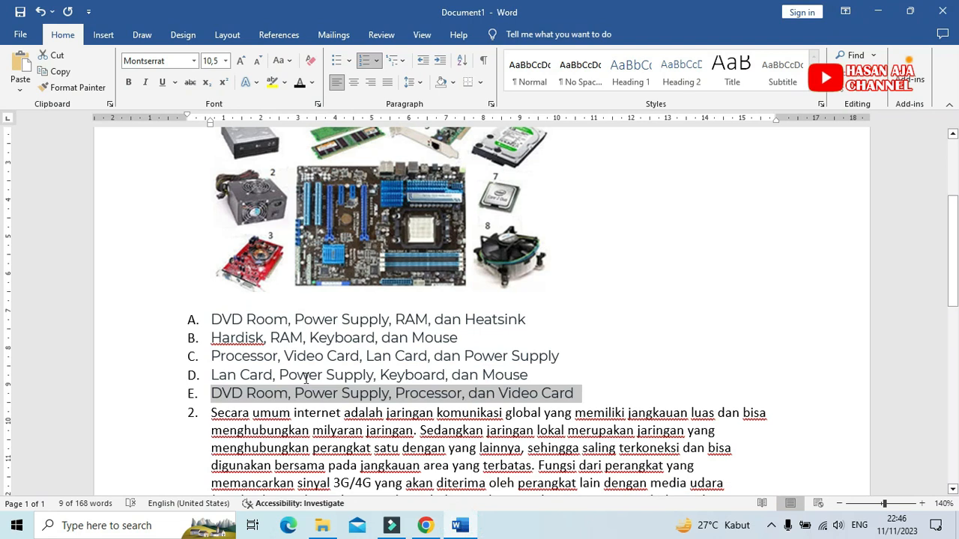
{"action": "left_click", "coordinate": [283, 340]}
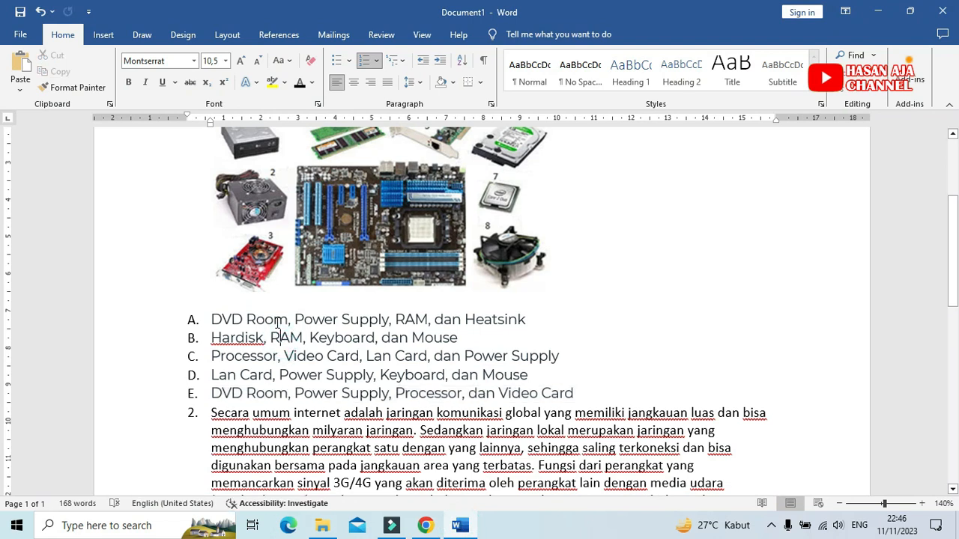
{"action": "left_click", "coordinate": [425, 525]}
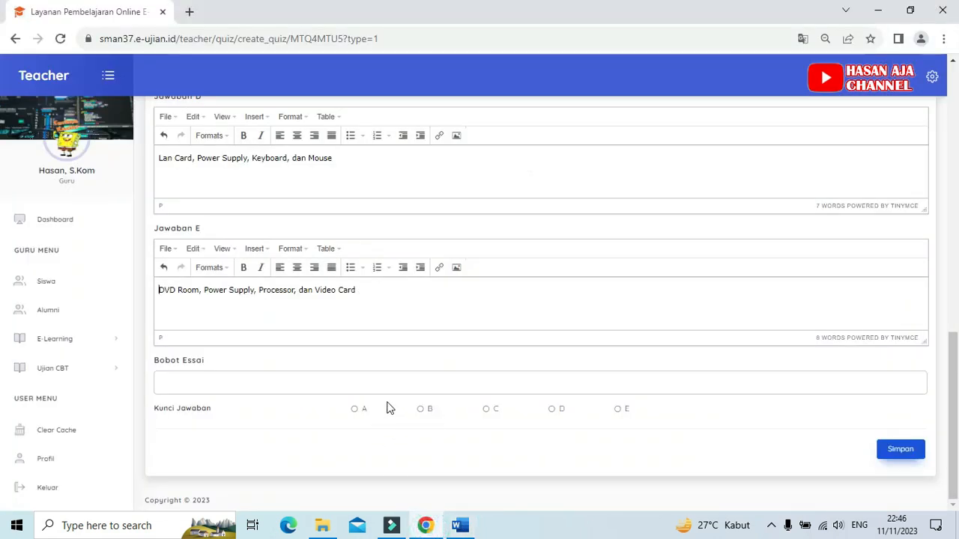
{"action": "left_click", "coordinate": [355, 411]}
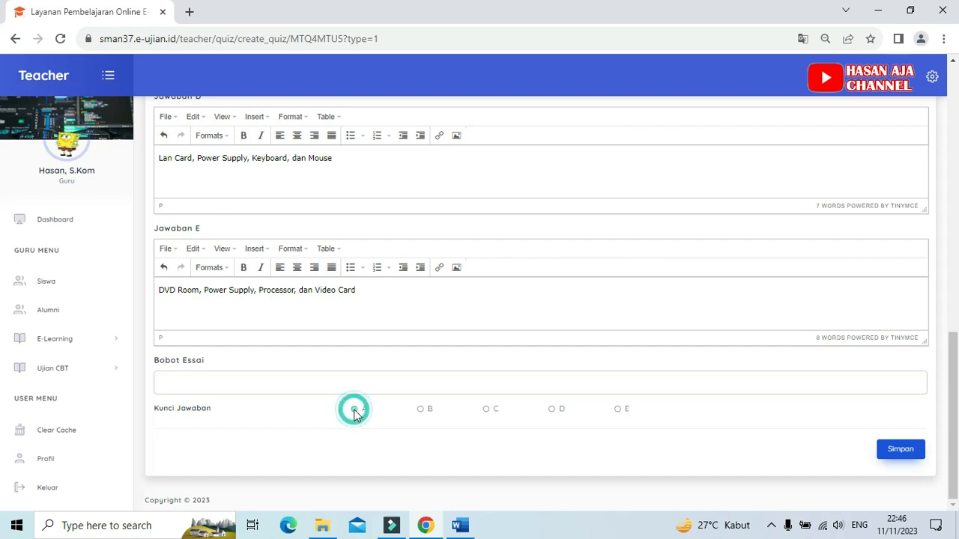
{"action": "left_click", "coordinate": [356, 412]}
{"action": "left_click", "coordinate": [899, 450]}
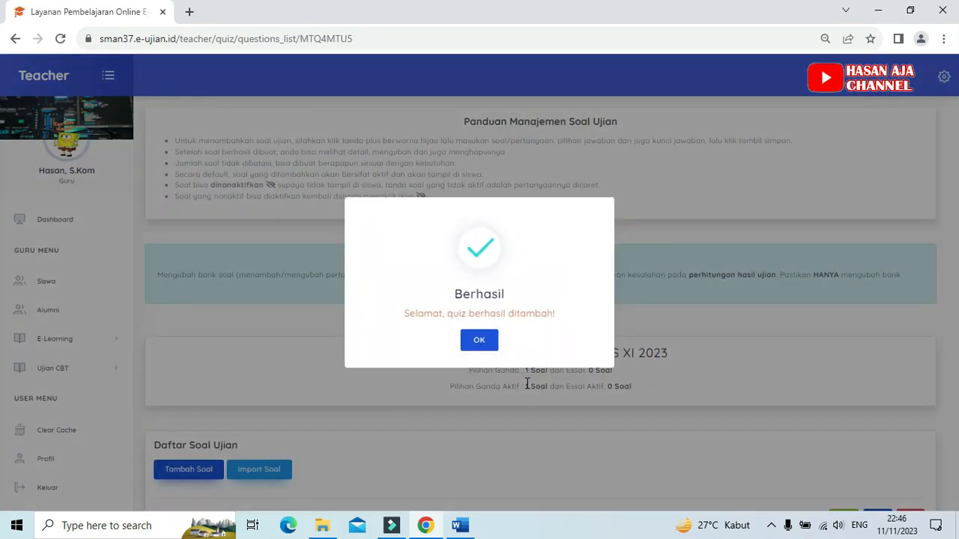
{"action": "left_click", "coordinate": [488, 341]}
Step: Review the saved question in Daftar Soal Ujian and open its edit form to check the question, answers and answer key
{"action": "scroll", "coordinate": [442, 367], "scroll_direction": "down", "scroll_amount": 1}
{"action": "scroll", "coordinate": [442, 364], "scroll_direction": "down", "scroll_amount": 3}
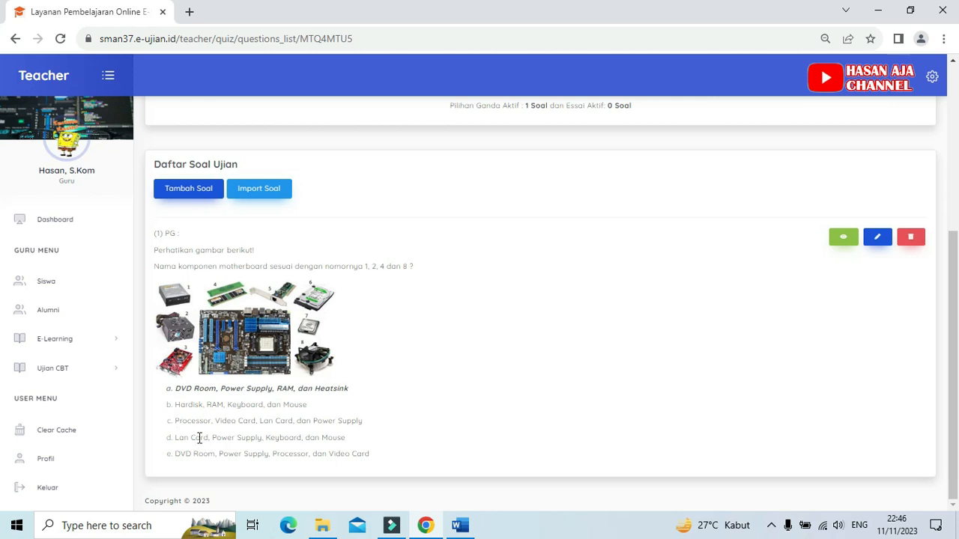
{"action": "left_click", "coordinate": [878, 239]}
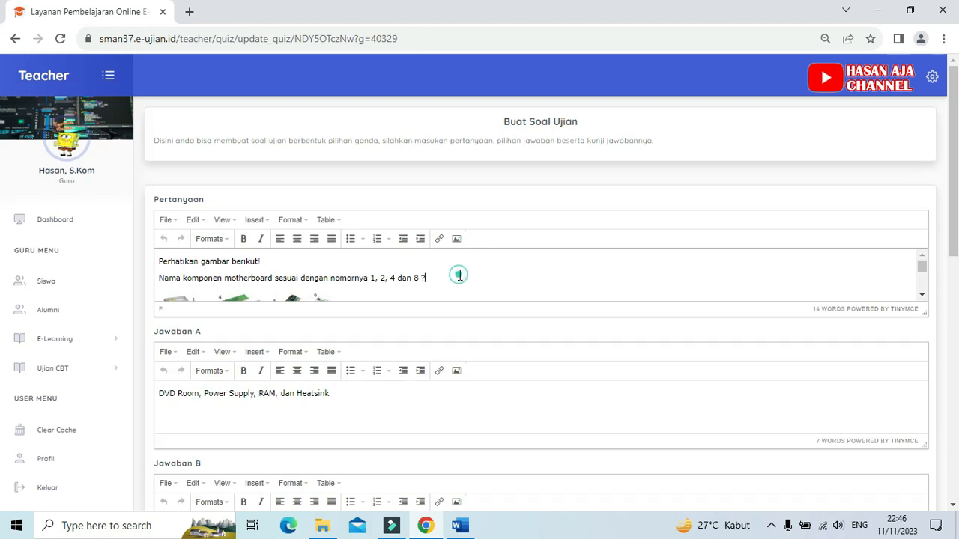
{"action": "scroll", "coordinate": [442, 272], "scroll_direction": "down", "scroll_amount": 2}
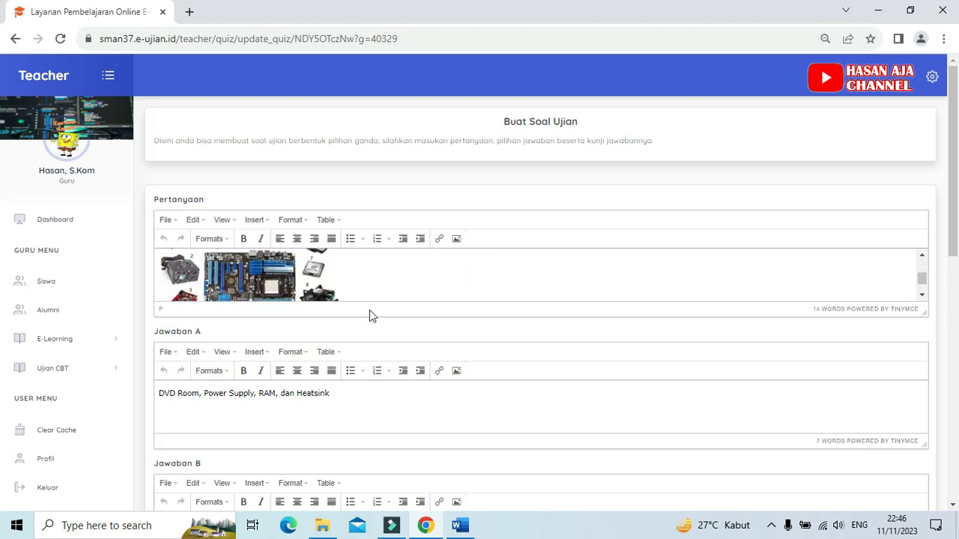
{"action": "scroll", "coordinate": [372, 289], "scroll_direction": "down", "scroll_amount": 1}
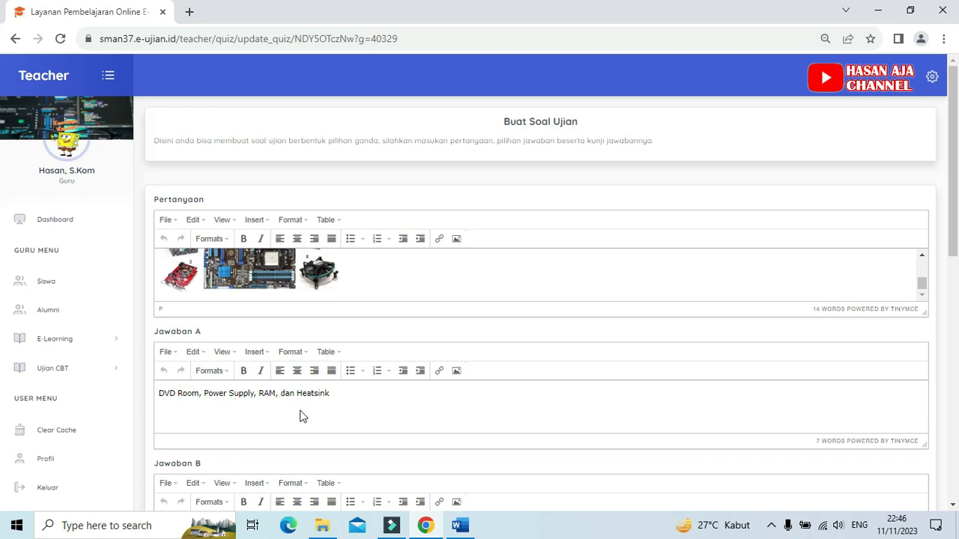
{"action": "left_click", "coordinate": [362, 393]}
{"action": "scroll", "coordinate": [562, 370], "scroll_direction": "down", "scroll_amount": 7}
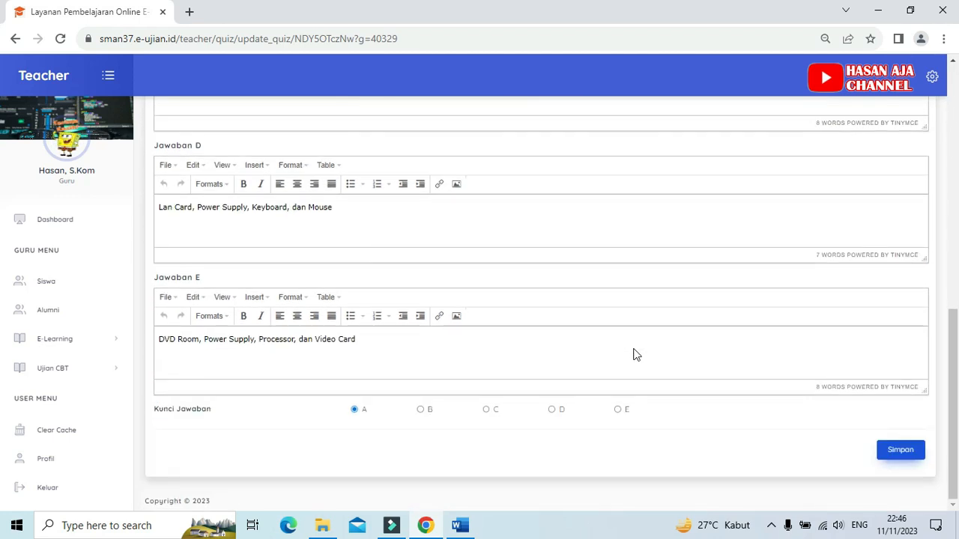
Step: Save question 1 from its edit form, dismiss the confirmation and return to it in Daftar Soal Ujian
{"action": "left_click", "coordinate": [897, 452]}
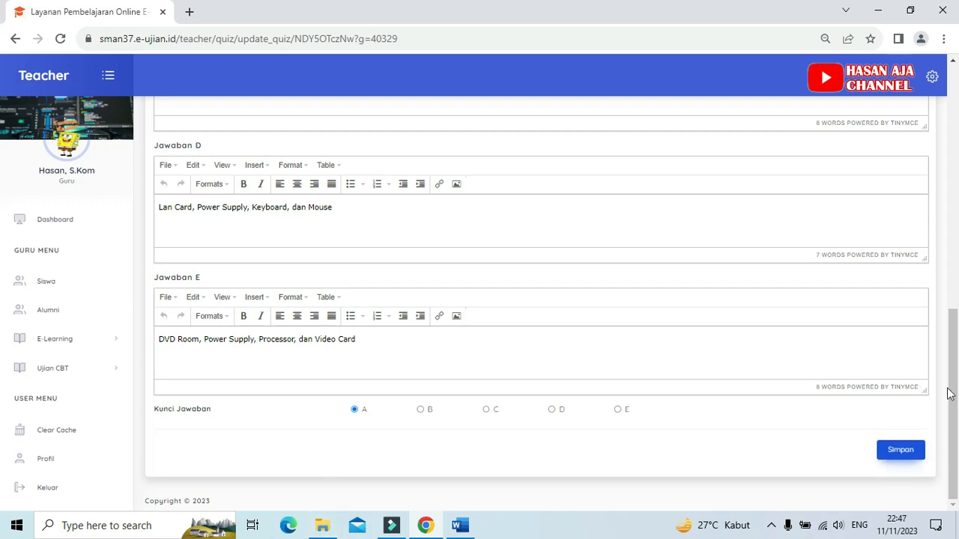
{"action": "left_click", "coordinate": [897, 450]}
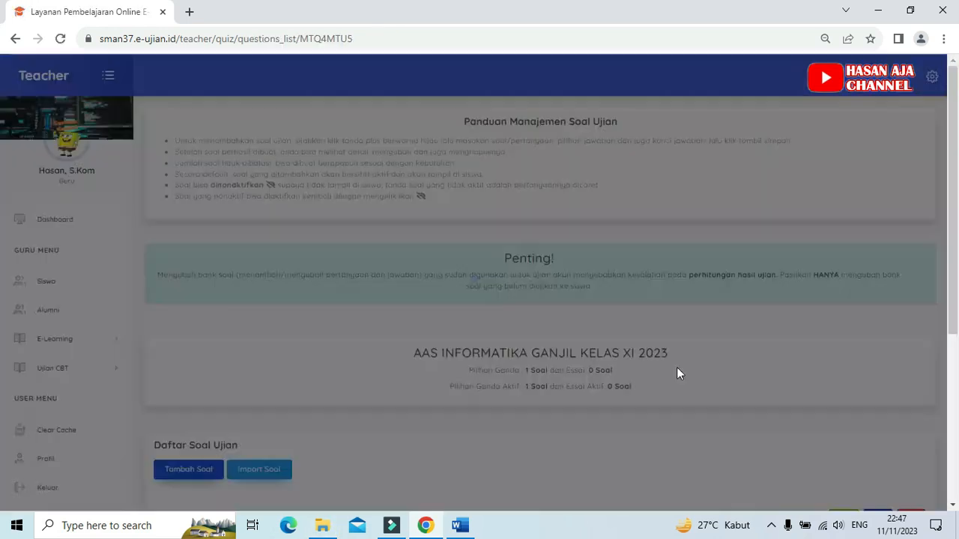
{"action": "left_click", "coordinate": [482, 341]}
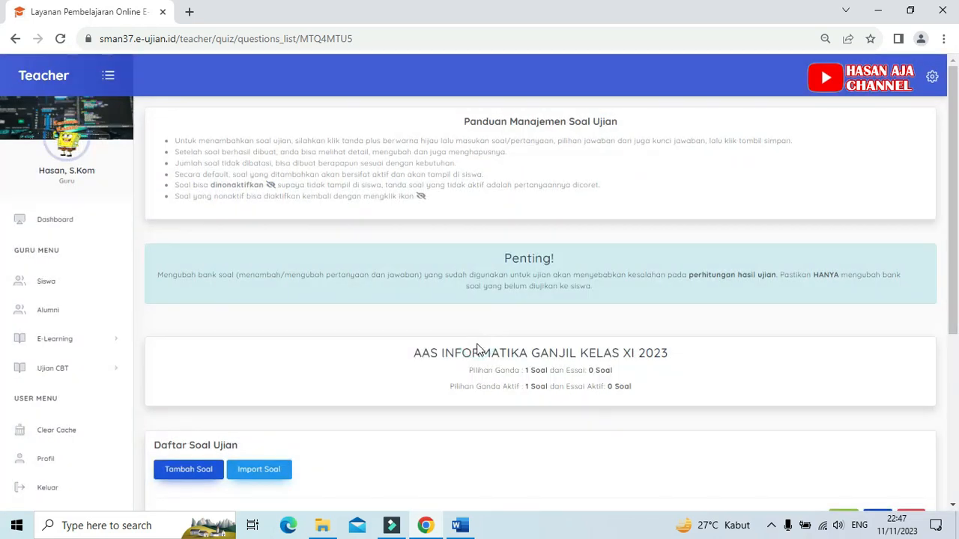
{"action": "scroll", "coordinate": [477, 349], "scroll_direction": "down", "scroll_amount": 4}
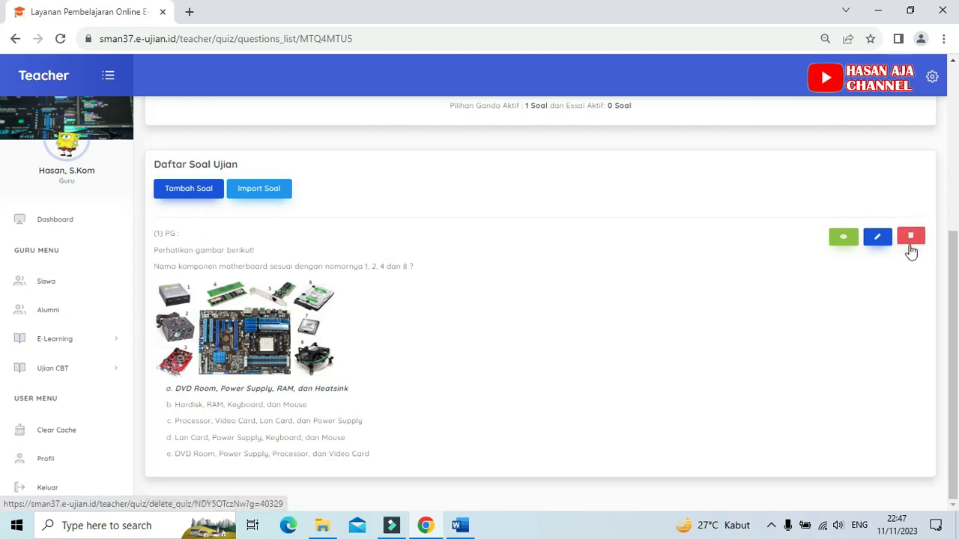
Step: Deactivate question 1 in Daftar Soal Ujian, confirm the deactivation and review the question's entry
{"action": "left_click", "coordinate": [842, 241]}
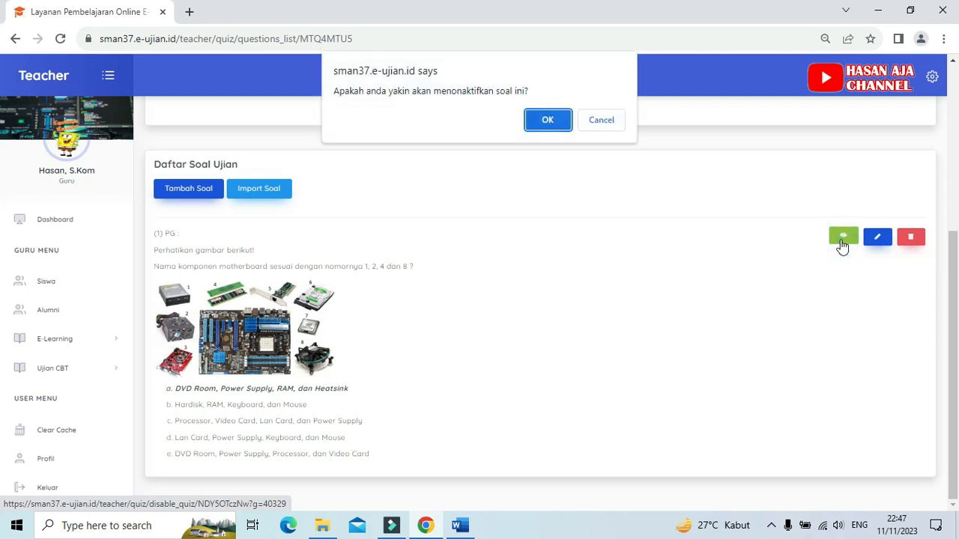
{"action": "left_click", "coordinate": [544, 121]}
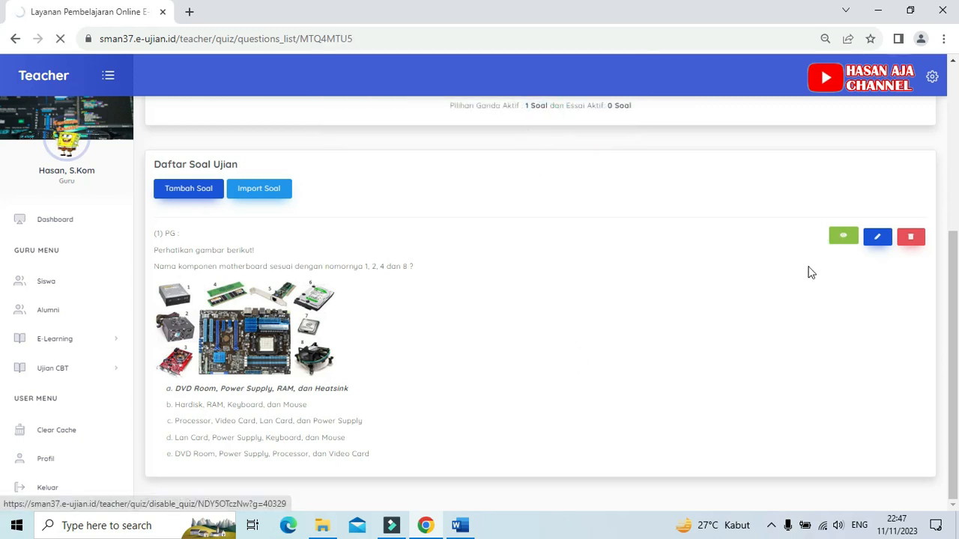
{"action": "left_click", "coordinate": [841, 237]}
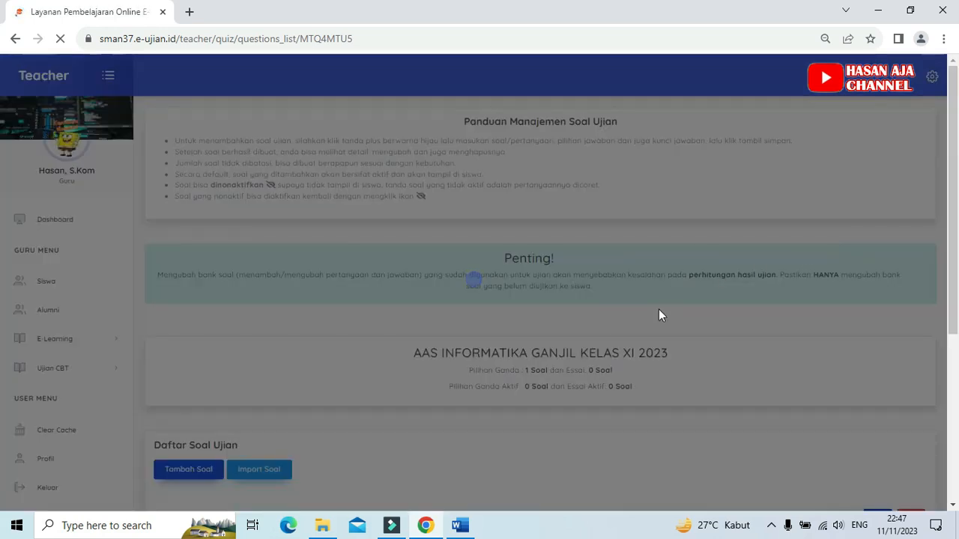
{"action": "left_click", "coordinate": [479, 339]}
{"action": "scroll", "coordinate": [450, 356], "scroll_direction": "down", "scroll_amount": 3}
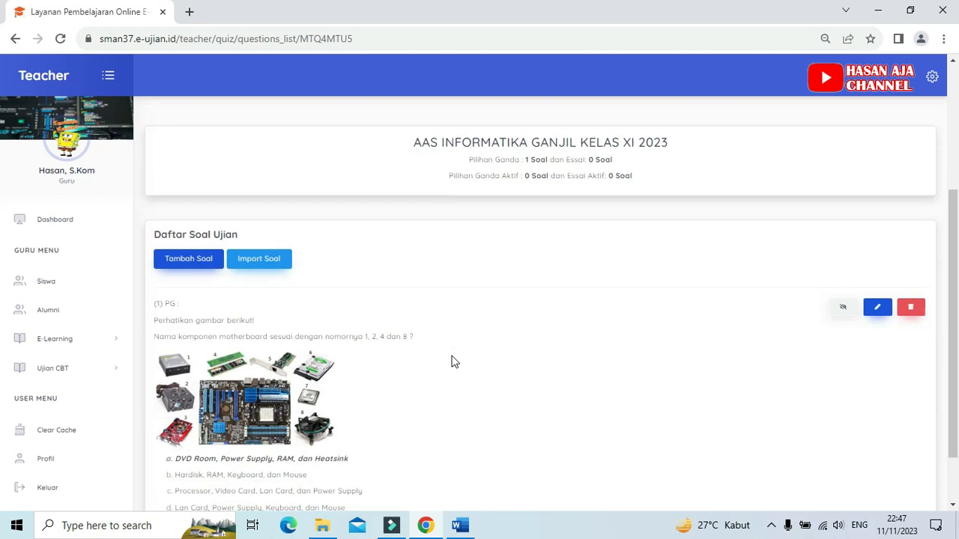
{"action": "scroll", "coordinate": [452, 362], "scroll_direction": "down", "scroll_amount": 2}
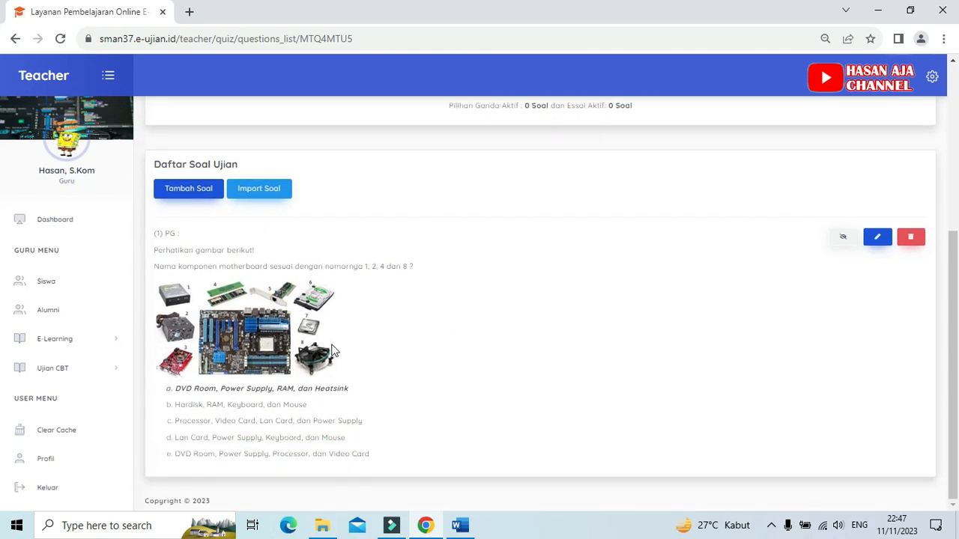
Step: Reactivate question 1 in Daftar Soal Ujian and confirm the activation
{"action": "left_click", "coordinate": [842, 238]}
{"action": "left_click", "coordinate": [550, 125]}
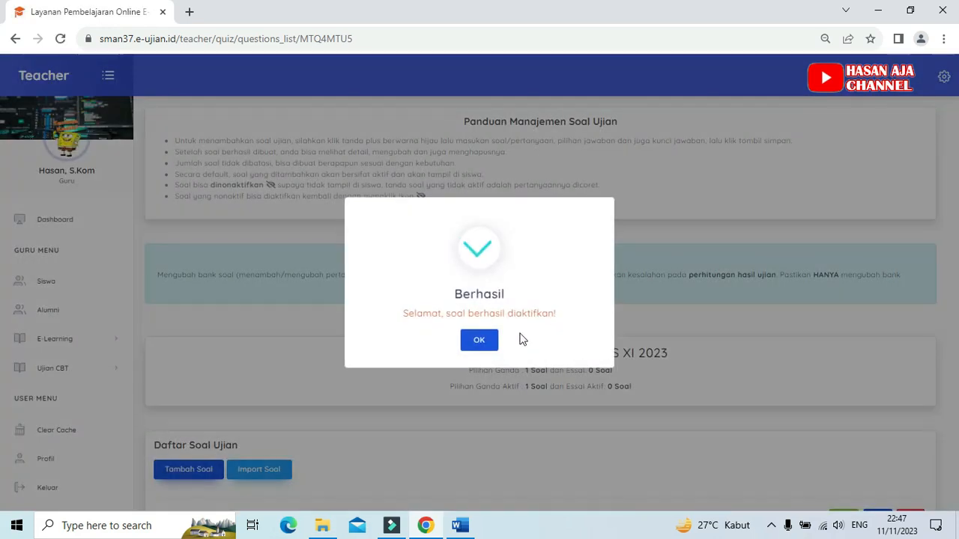
{"action": "left_click", "coordinate": [486, 346]}
Step: Add a new question of type PILIHAN GANDA (1 Jawaban) / ESSAY and place the cursor in its Pertanyaan field
{"action": "scroll", "coordinate": [614, 352], "scroll_direction": "down", "scroll_amount": 4}
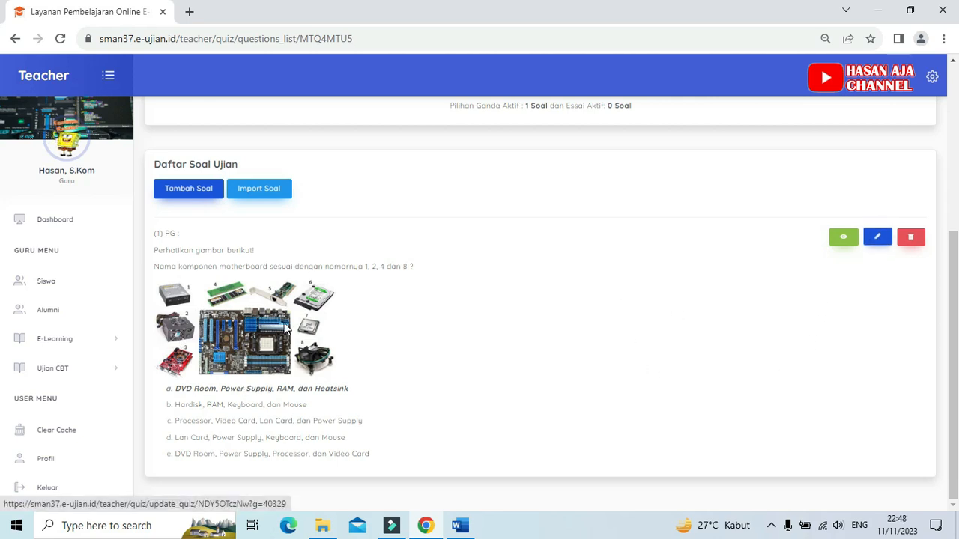
{"action": "left_click", "coordinate": [185, 197]}
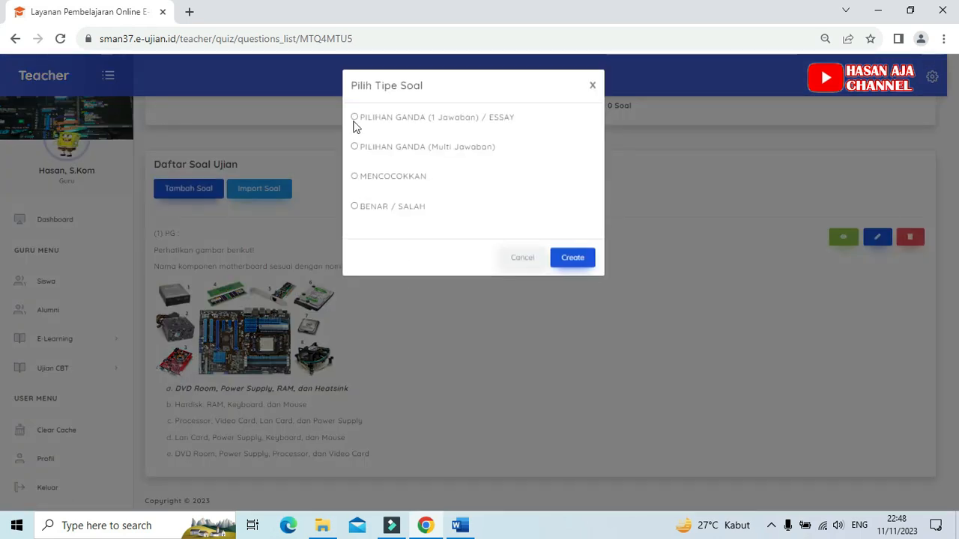
{"action": "left_click", "coordinate": [354, 118]}
{"action": "left_click", "coordinate": [577, 263]}
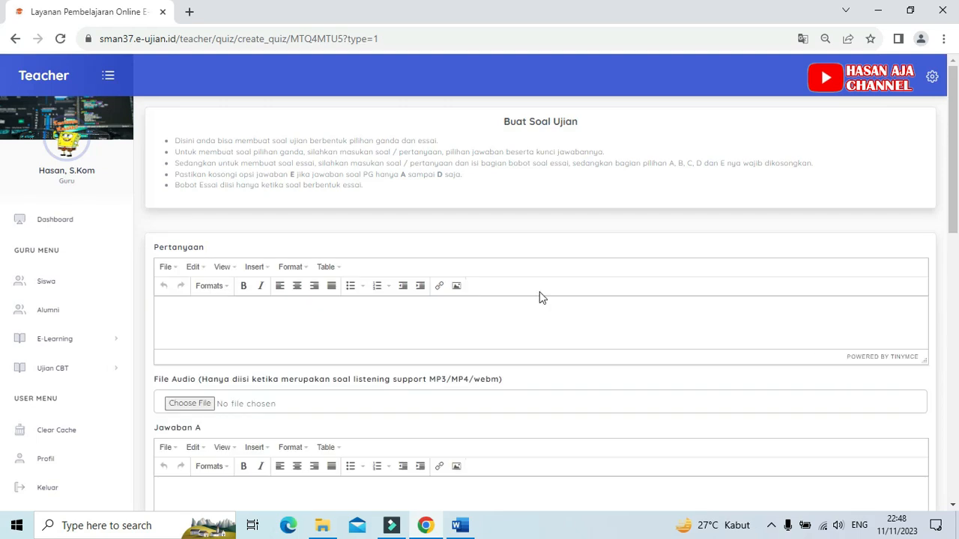
{"action": "left_click", "coordinate": [401, 329]}
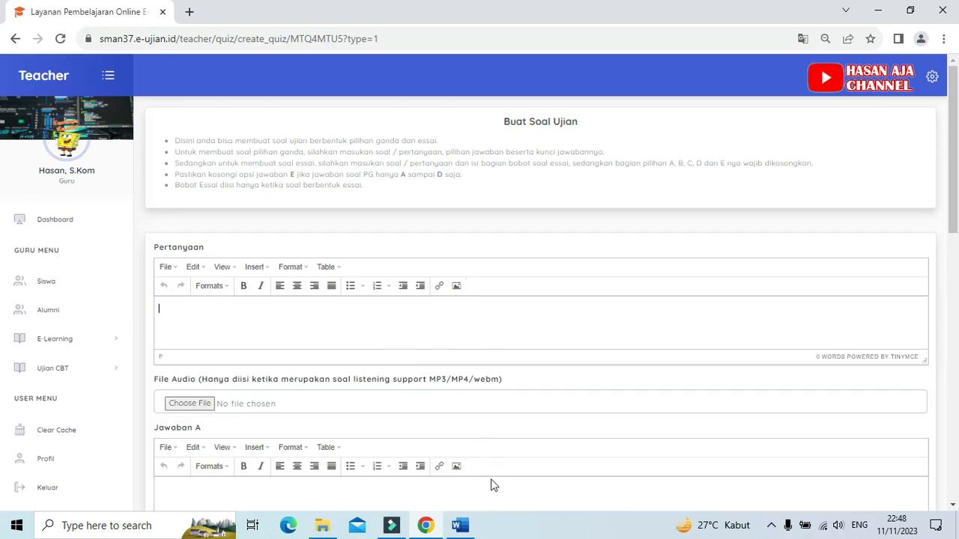
Step: Switch to the Word document and copy the full text of question 2, starting "Secara umum internet adalah jaringan komunikasi global"
{"action": "left_click", "coordinate": [460, 525]}
{"action": "scroll", "coordinate": [403, 373], "scroll_direction": "down", "scroll_amount": 3}
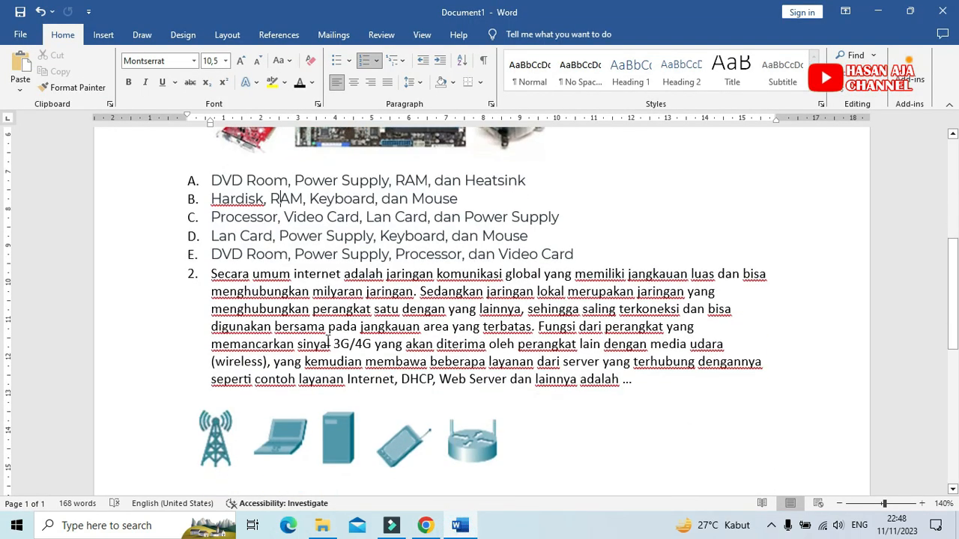
{"action": "left_click_drag", "start_coordinate": [214, 274], "coordinate": [631, 374]}
{"action": "key", "text": "ctrl+c"}
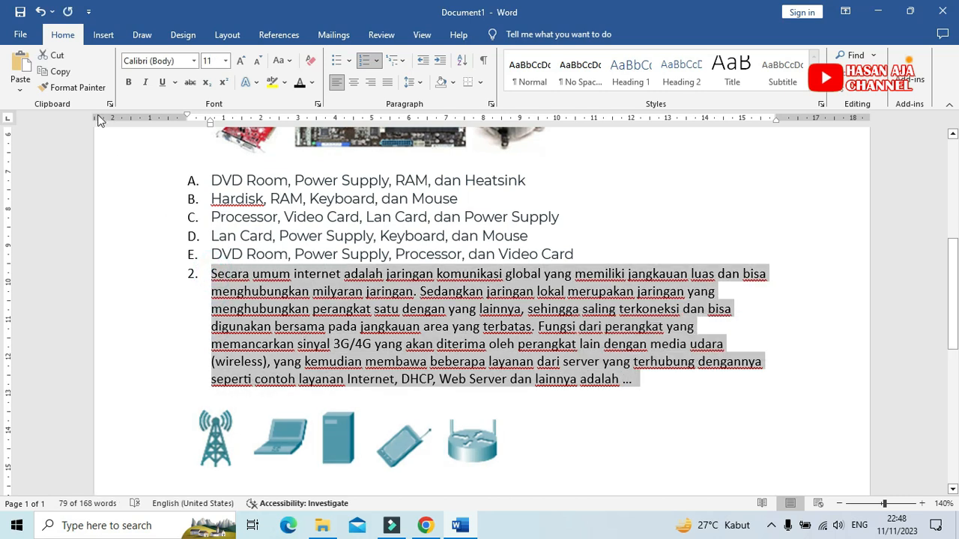
{"action": "left_click", "coordinate": [54, 72]}
Step: Paste the copied question text into the Pertanyaan field of the Chrome form and remove its list numbering
{"action": "left_click", "coordinate": [425, 525]}
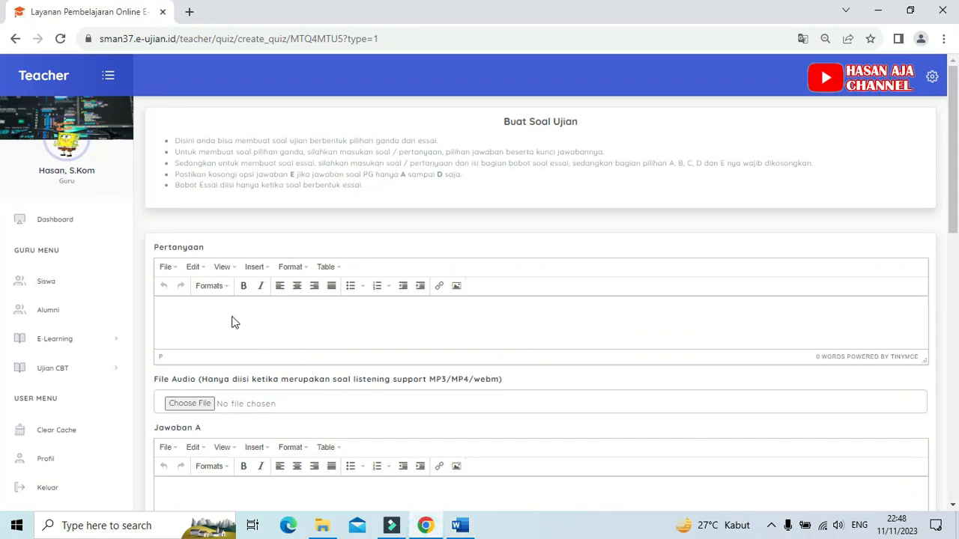
{"action": "left_click", "coordinate": [206, 314]}
{"action": "key", "text": "ctrl+v"}
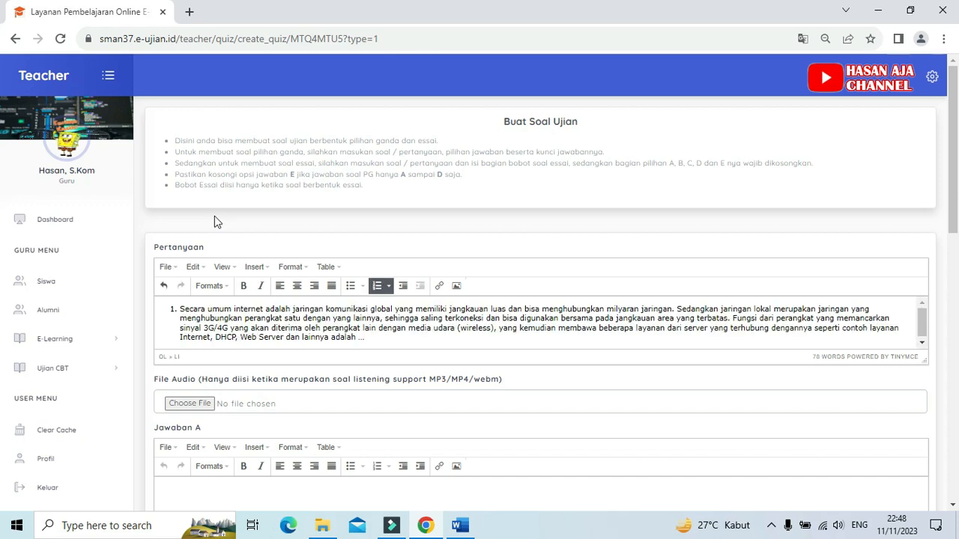
{"action": "left_click", "coordinate": [180, 313]}
{"action": "key", "text": "BackSpace"}
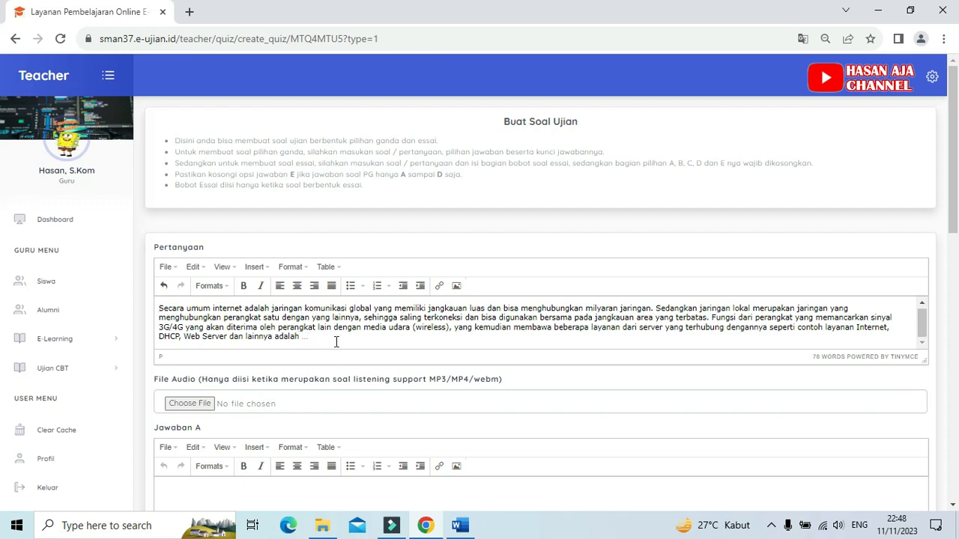
Step: Check question 2's picture options in the Word document and insert the "cell tower" image into Jawaban A of the Chrome form
{"action": "scroll", "coordinate": [324, 367], "scroll_direction": "down", "scroll_amount": 1}
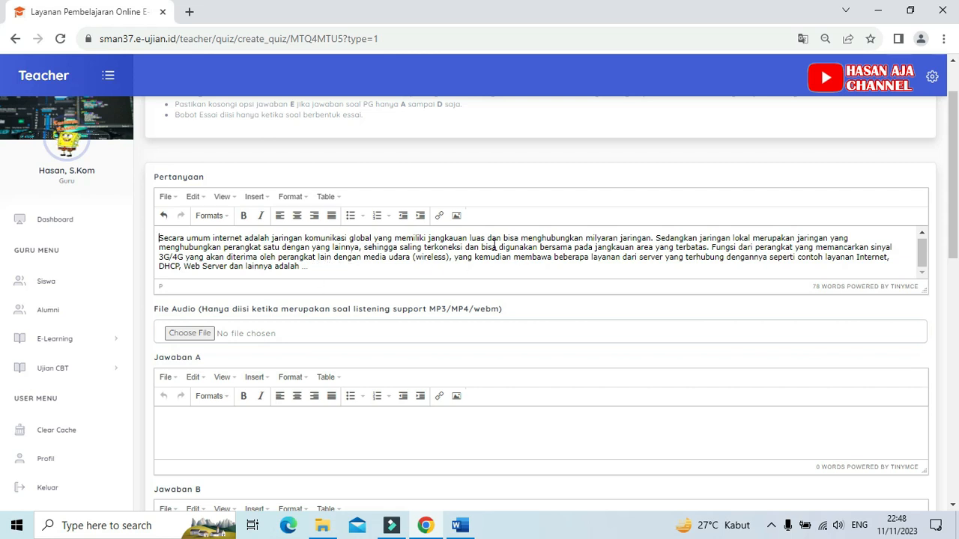
{"action": "left_click", "coordinate": [179, 432]}
{"action": "scroll", "coordinate": [210, 419], "scroll_direction": "down", "scroll_amount": 1}
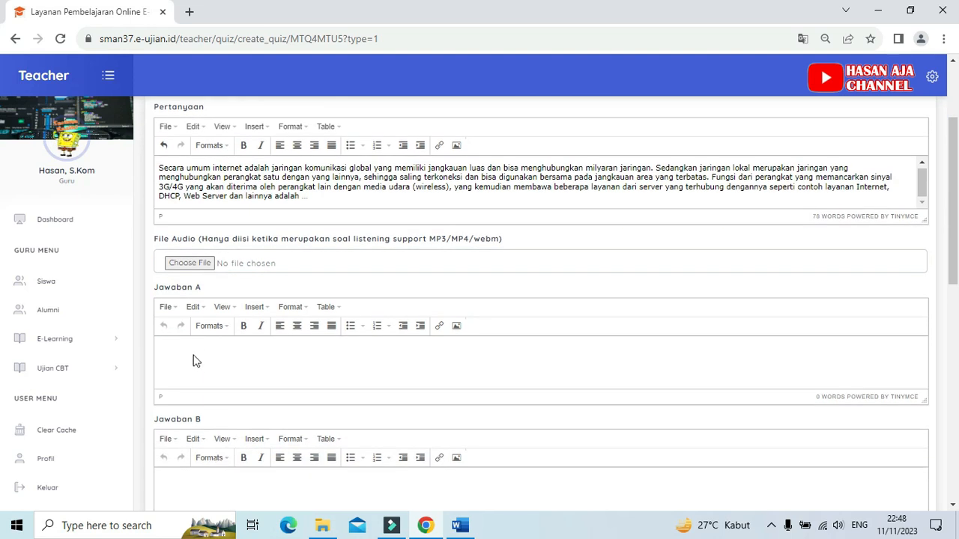
{"action": "left_click", "coordinate": [462, 527]}
{"action": "scroll", "coordinate": [513, 370], "scroll_direction": "down", "scroll_amount": 1}
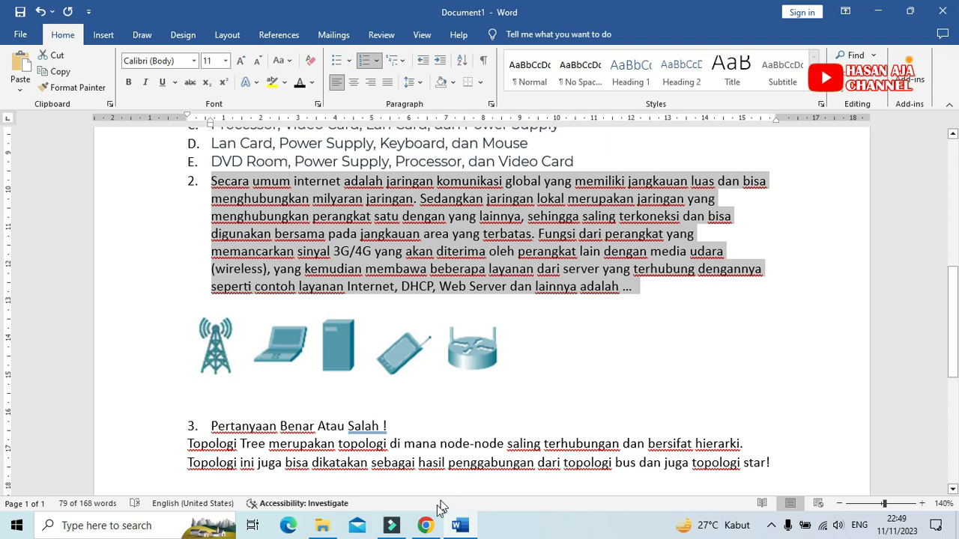
{"action": "left_click", "coordinate": [425, 526]}
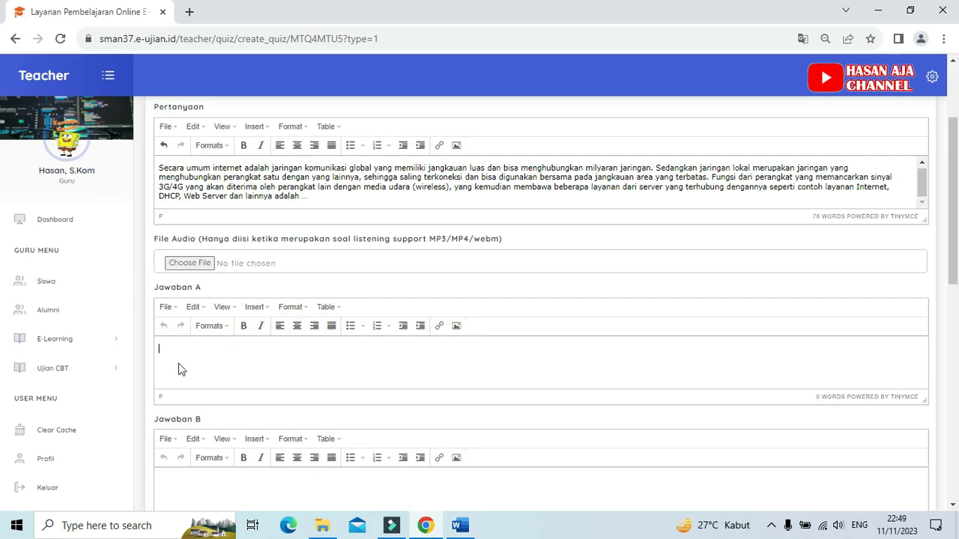
{"action": "left_click", "coordinate": [179, 359]}
{"action": "left_click", "coordinate": [457, 328]}
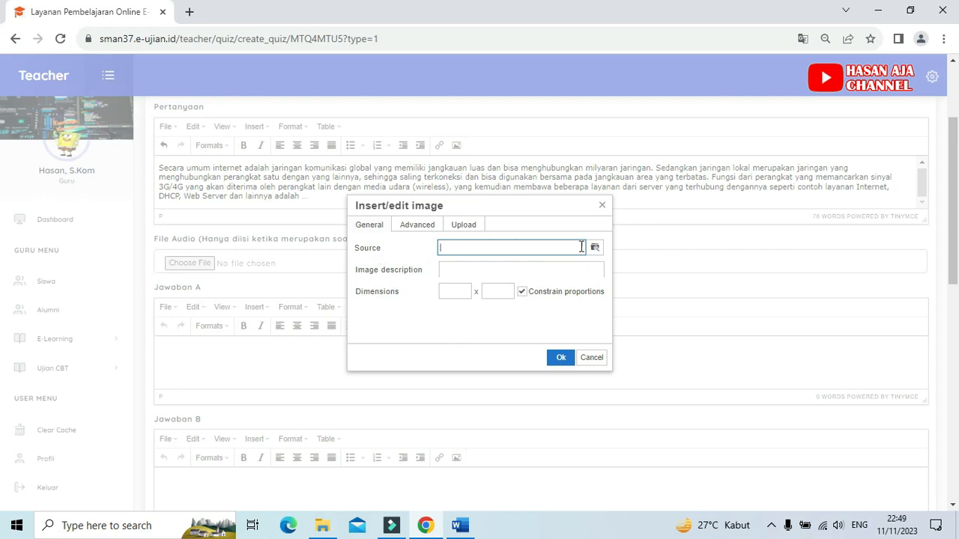
{"action": "left_click", "coordinate": [595, 248]}
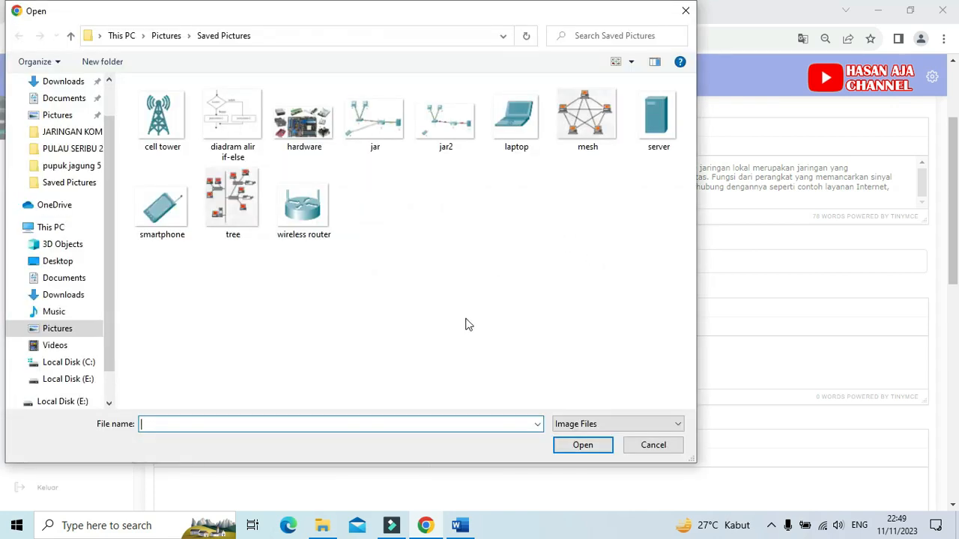
{"action": "left_click", "coordinate": [162, 131]}
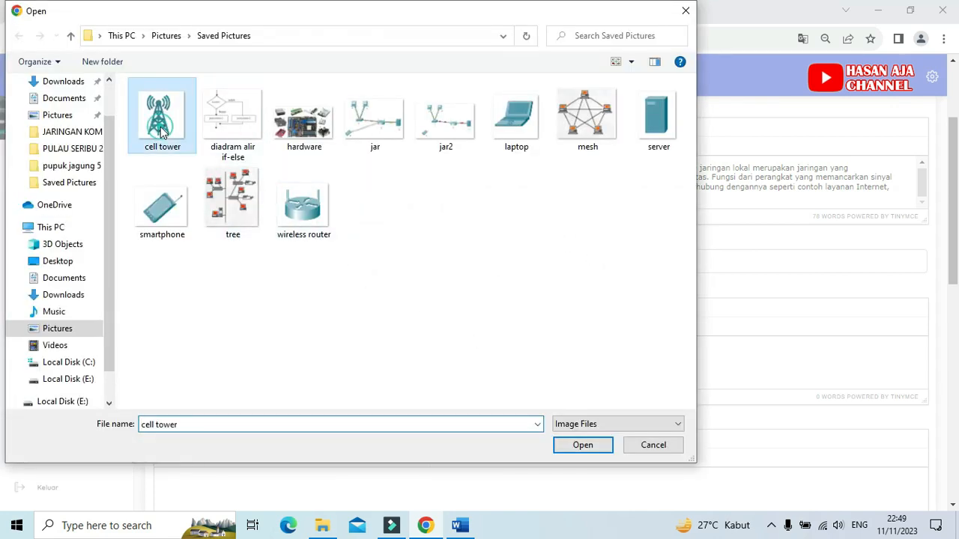
{"action": "left_click", "coordinate": [581, 443]}
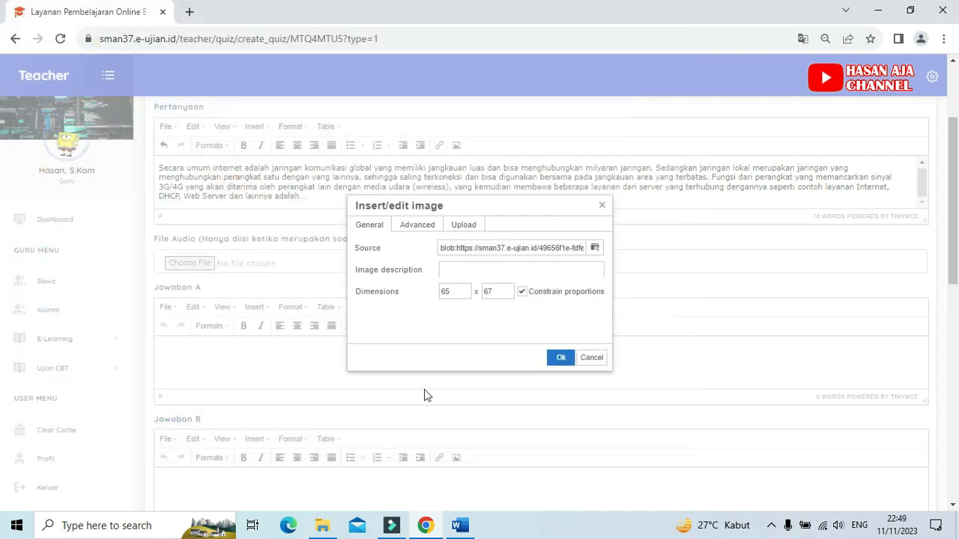
{"action": "left_click", "coordinate": [561, 357]}
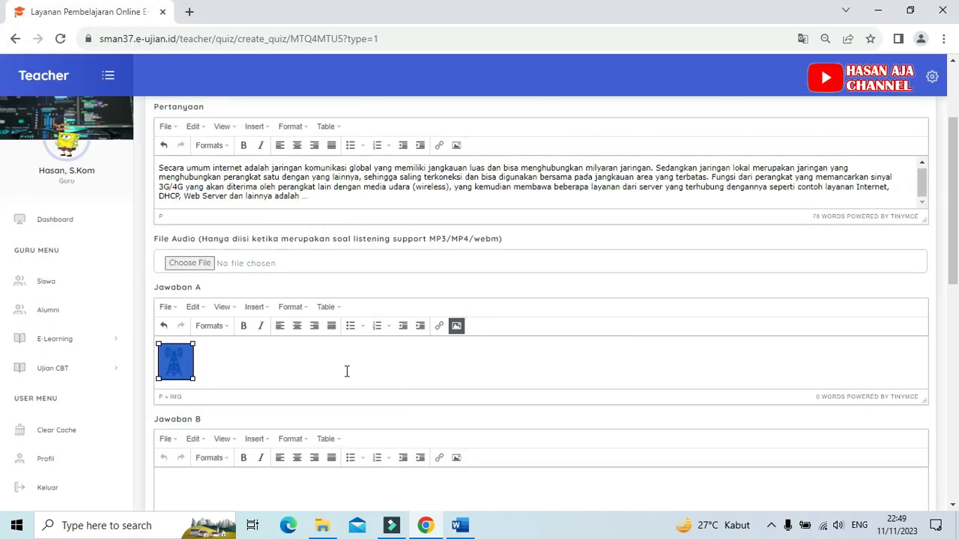
{"action": "left_click", "coordinate": [347, 372]}
Step: Insert the "laptop" image from Saved Pictures into the Jawaban B field
{"action": "scroll", "coordinate": [333, 375], "scroll_direction": "down", "scroll_amount": 2}
{"action": "left_click", "coordinate": [240, 363]}
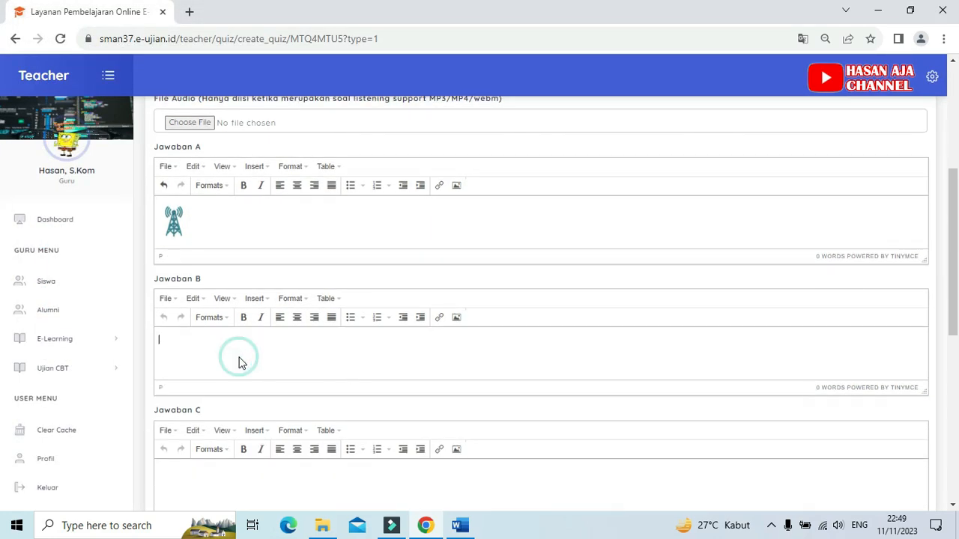
{"action": "left_click", "coordinate": [459, 319]}
{"action": "left_click", "coordinate": [595, 248]}
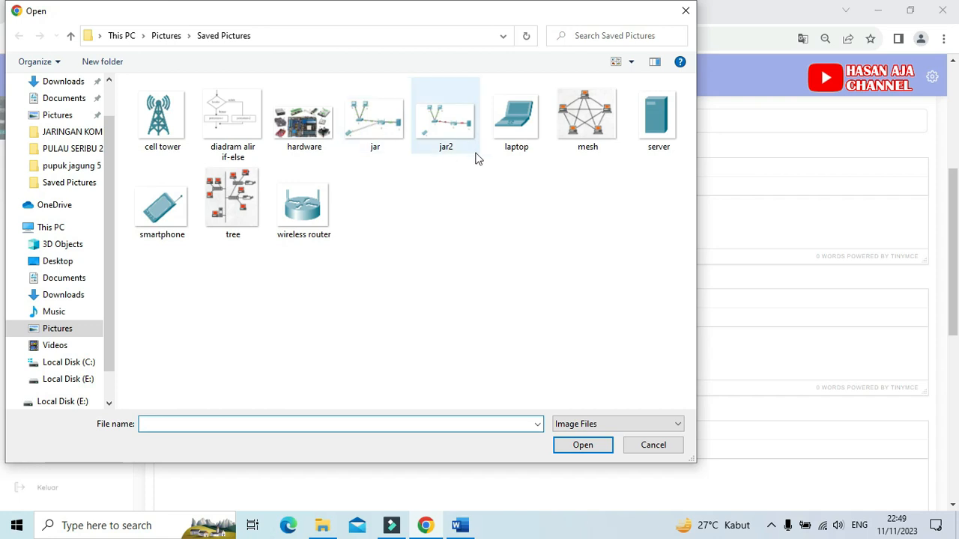
{"action": "left_click", "coordinate": [523, 133]}
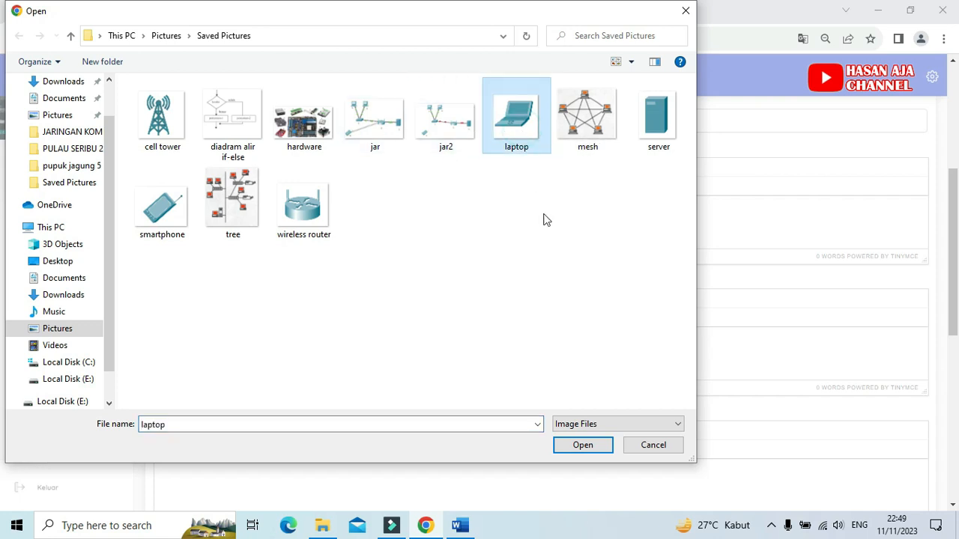
{"action": "left_click", "coordinate": [581, 449]}
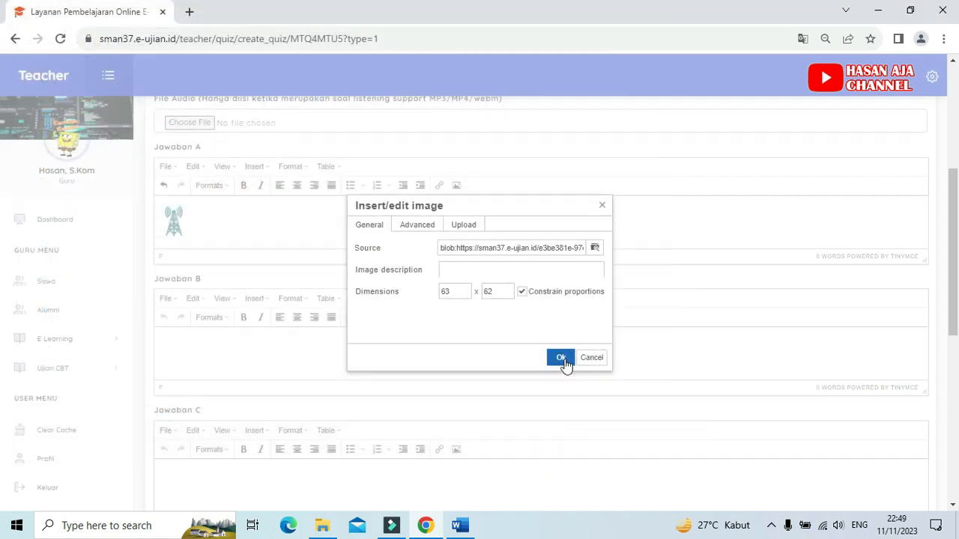
{"action": "left_click", "coordinate": [561, 358]}
{"action": "left_click", "coordinate": [477, 353]}
Step: Insert the "server" image from Saved Pictures into the Jawaban C field
{"action": "scroll", "coordinate": [483, 346], "scroll_direction": "down", "scroll_amount": 2}
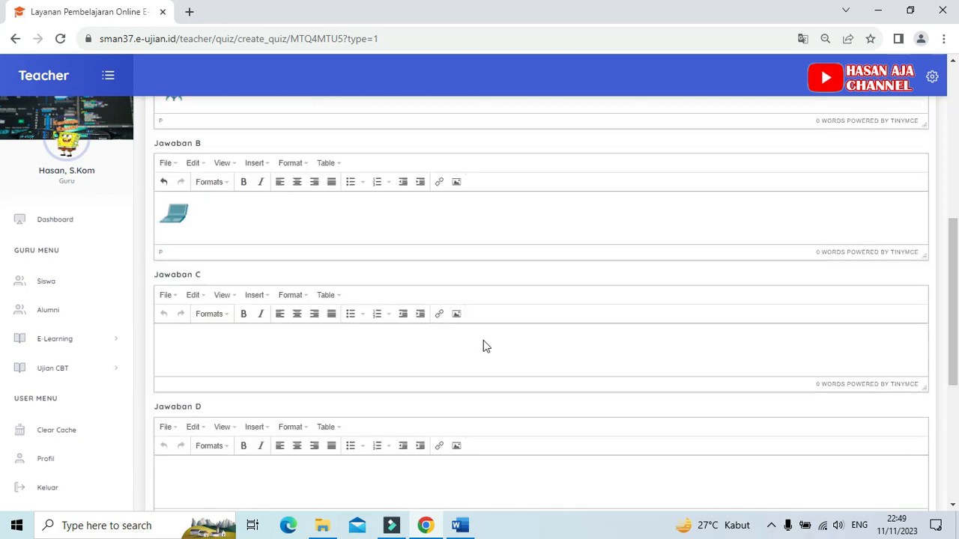
{"action": "left_click", "coordinate": [226, 340]}
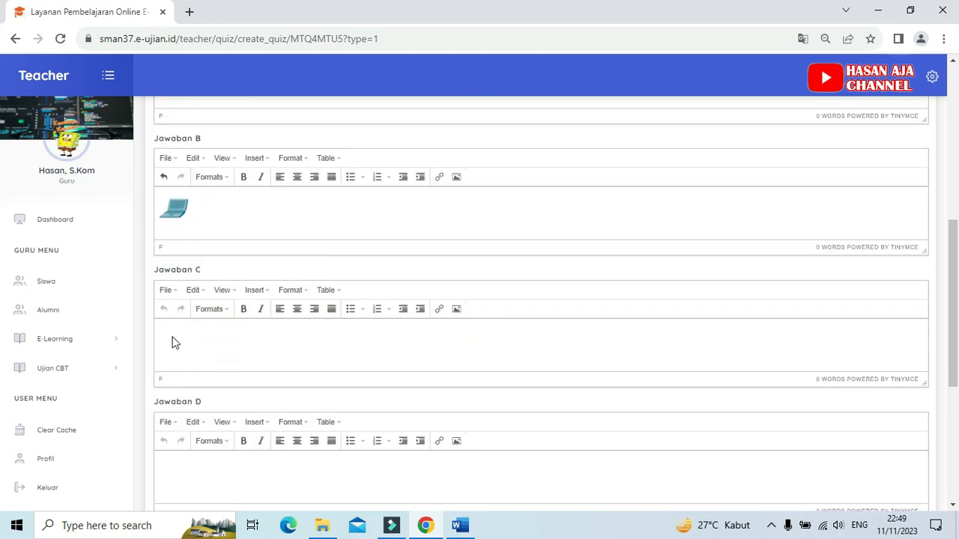
{"action": "left_click", "coordinate": [457, 309]}
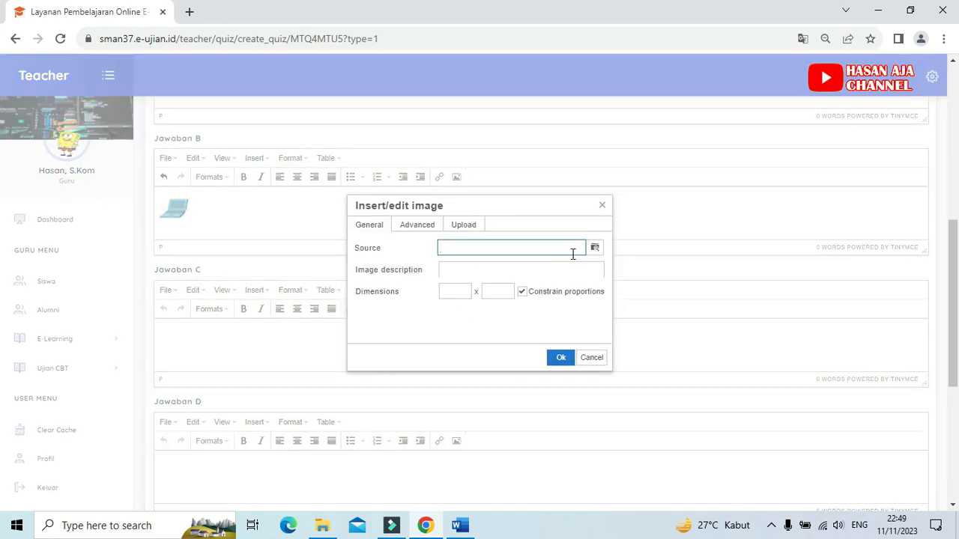
{"action": "left_click", "coordinate": [595, 248]}
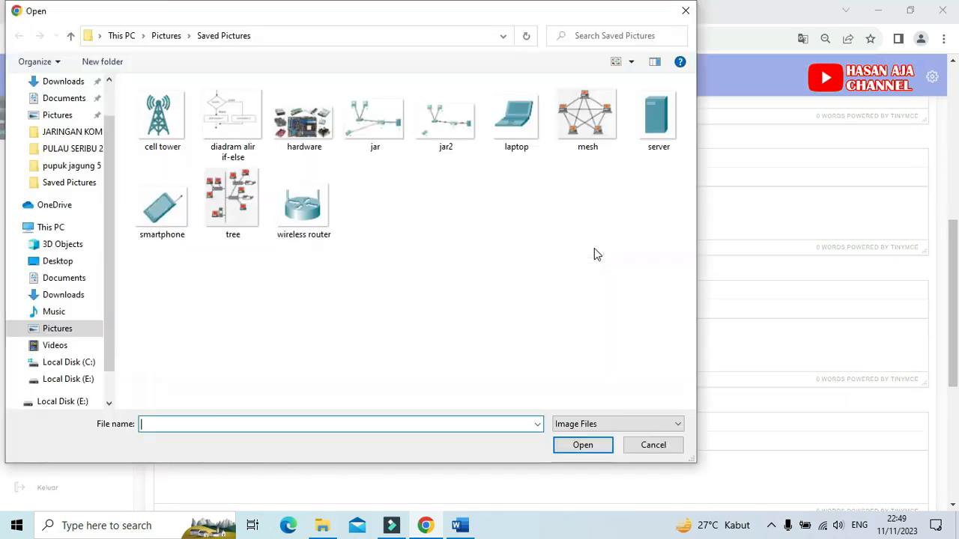
{"action": "left_click", "coordinate": [659, 126]}
{"action": "left_click", "coordinate": [576, 443]}
{"action": "left_click", "coordinate": [561, 357]}
Step: Insert the "smartphone" image from Saved Pictures into the Jawaban D field
{"action": "scroll", "coordinate": [525, 367], "scroll_direction": "down", "scroll_amount": 3}
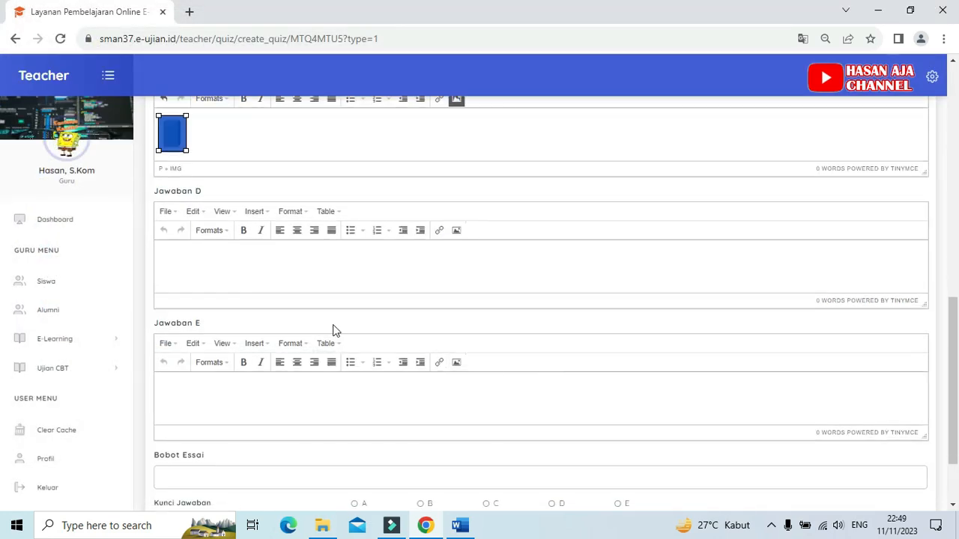
{"action": "left_click", "coordinate": [178, 256]}
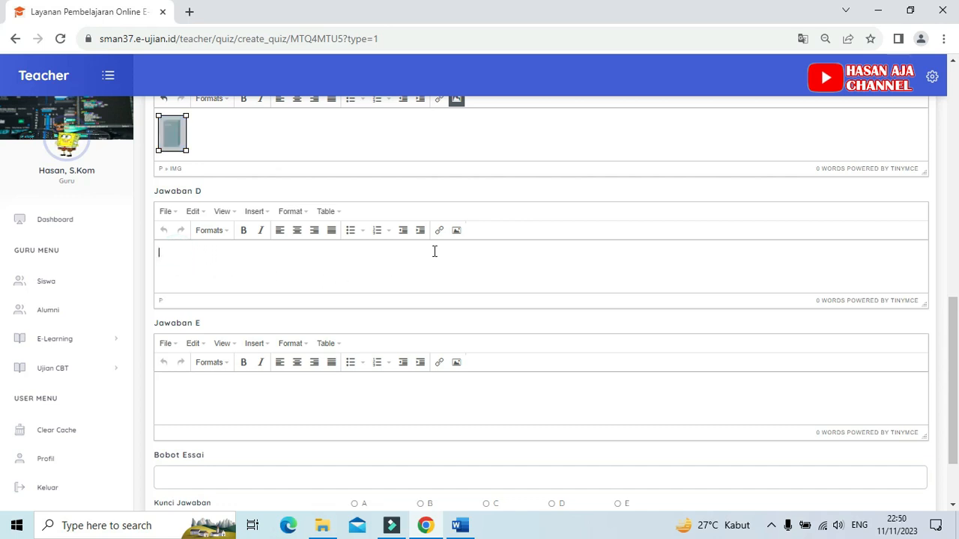
{"action": "left_click", "coordinate": [456, 230]}
{"action": "left_click", "coordinate": [594, 248]}
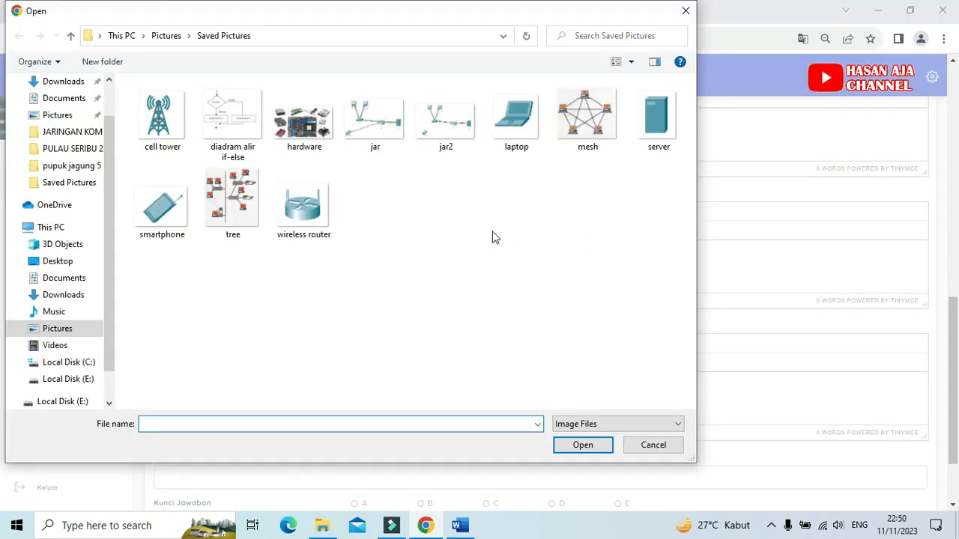
{"action": "left_click", "coordinate": [162, 214]}
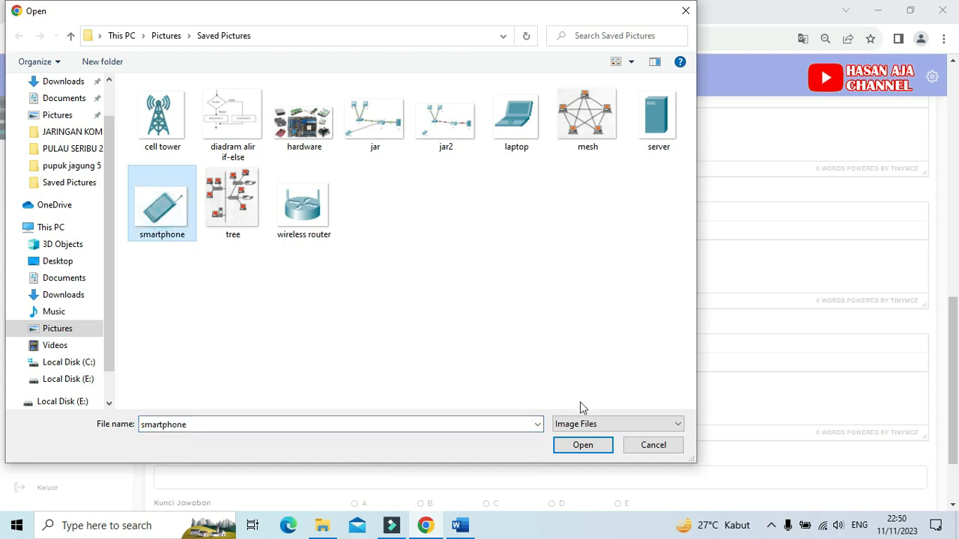
{"action": "left_click", "coordinate": [582, 447]}
{"action": "left_click", "coordinate": [560, 357]}
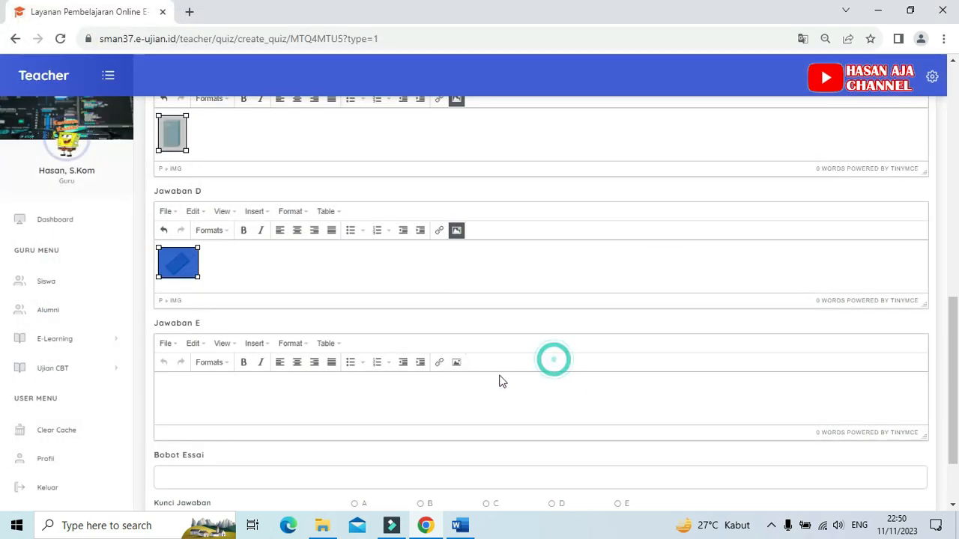
Step: Insert the "wireless router" image into the Jawaban E field and deselect the image in Jawaban D
{"action": "scroll", "coordinate": [359, 375], "scroll_direction": "down", "scroll_amount": 2}
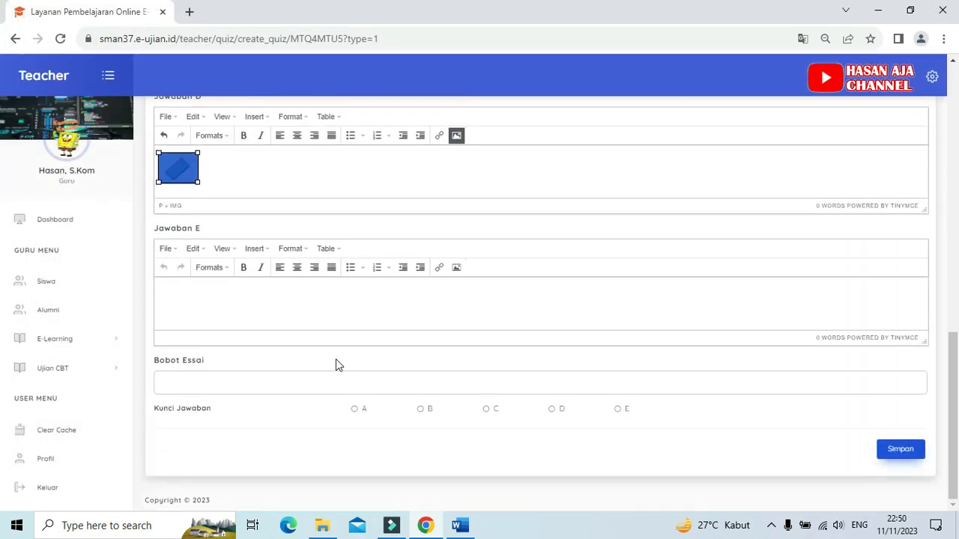
{"action": "left_click", "coordinate": [182, 294]}
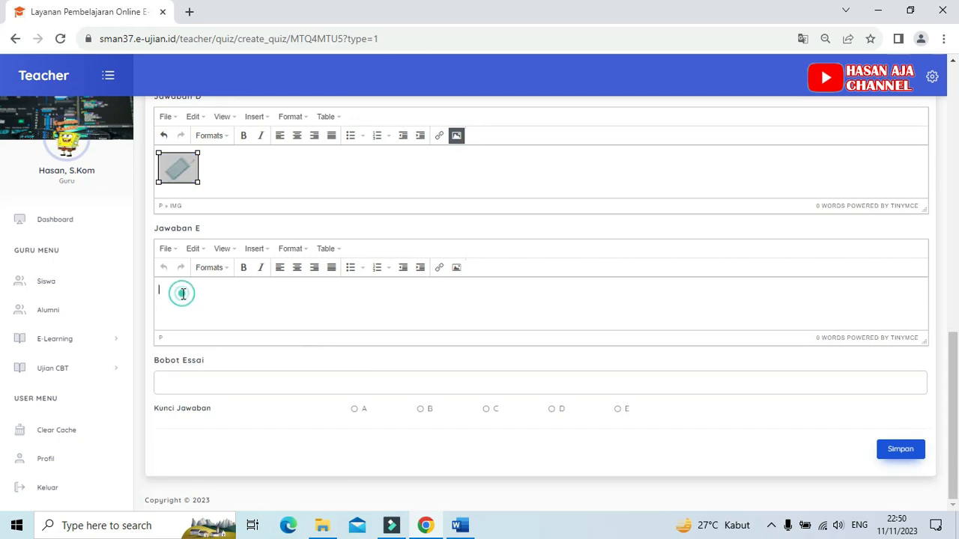
{"action": "left_click", "coordinate": [457, 268]}
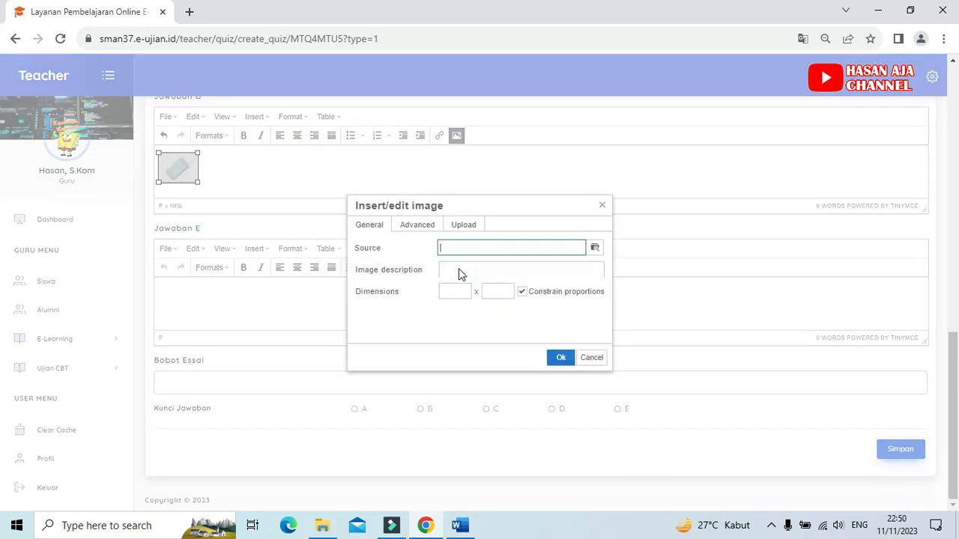
{"action": "left_click", "coordinate": [595, 248]}
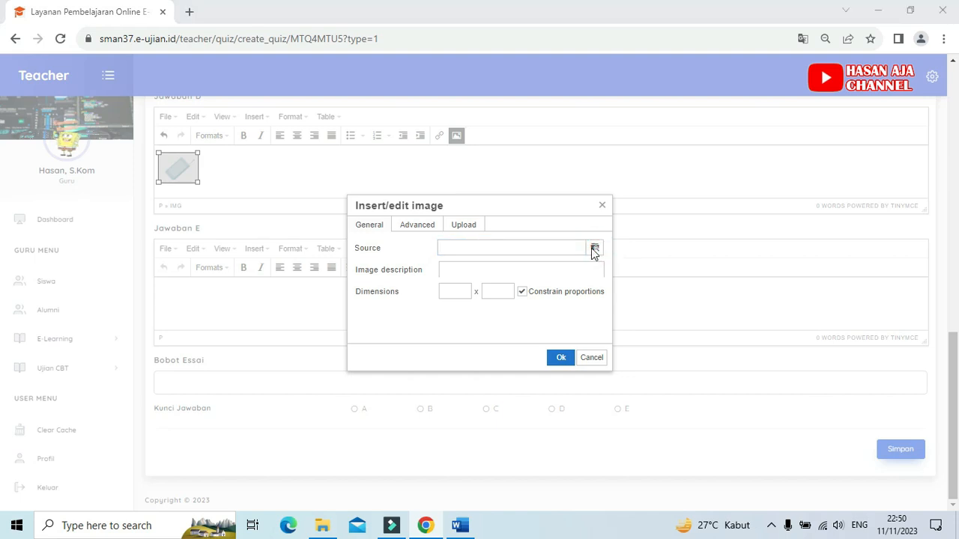
{"action": "left_click", "coordinate": [296, 228]}
{"action": "left_click", "coordinate": [583, 445]}
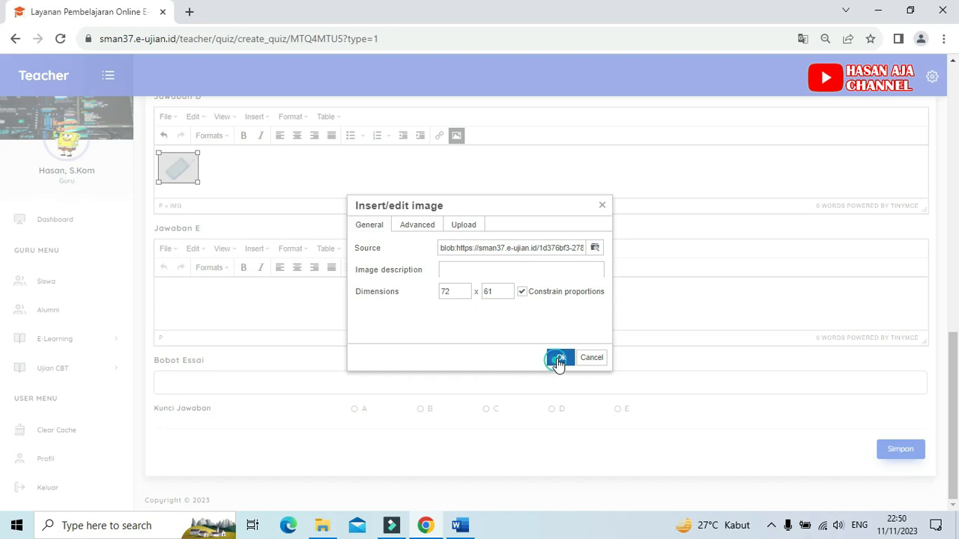
{"action": "left_click", "coordinate": [556, 357]}
{"action": "left_click", "coordinate": [349, 314]}
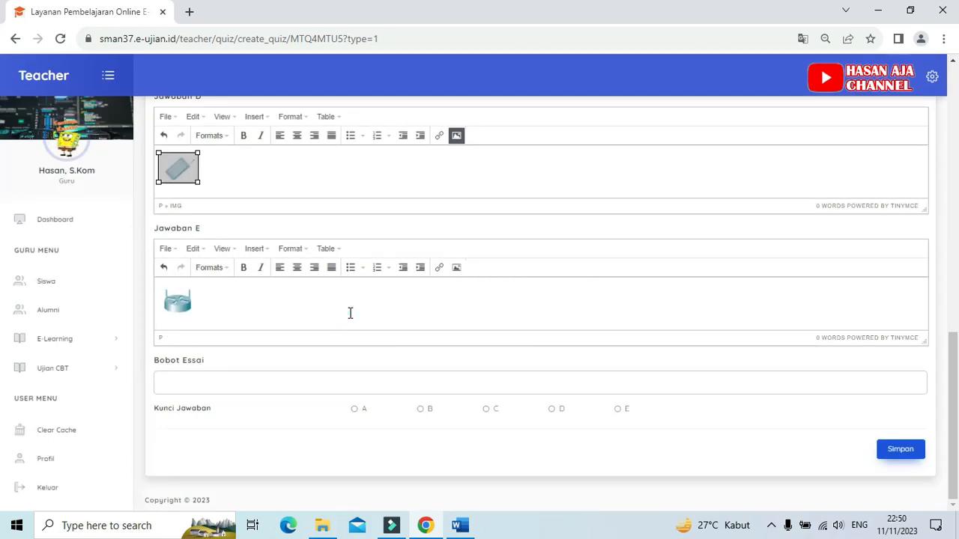
{"action": "left_click", "coordinate": [306, 179]}
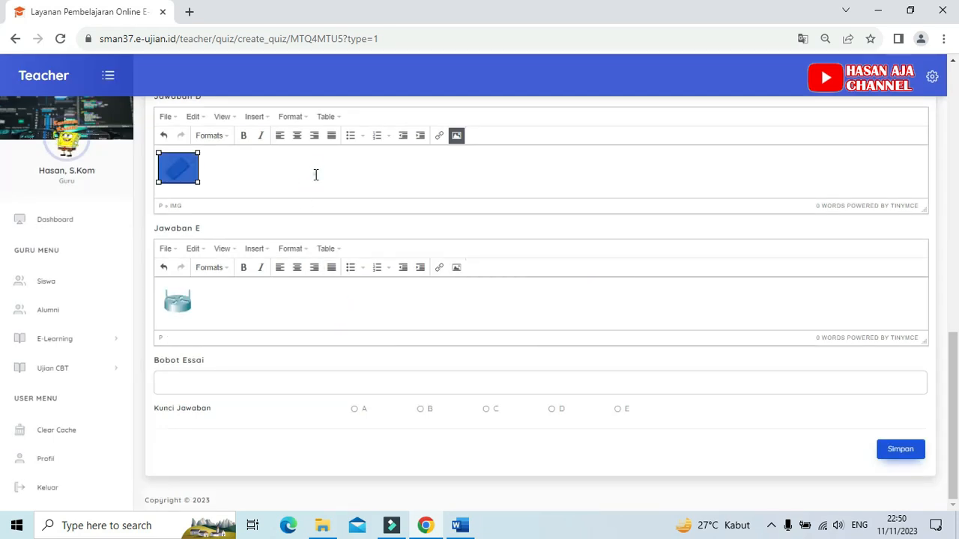
{"action": "left_click", "coordinate": [315, 175]}
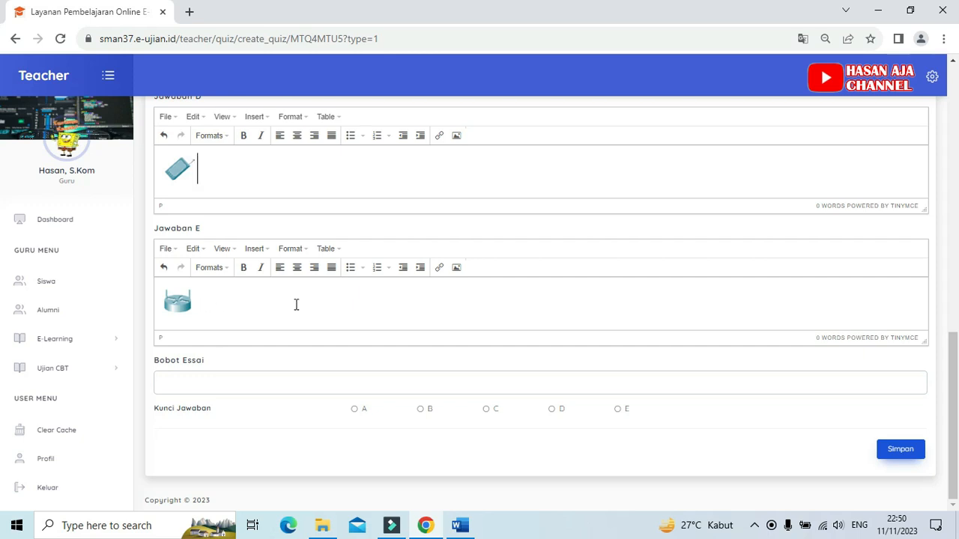
{"action": "left_click", "coordinate": [219, 301]}
Step: Check question 2 in the Word document, set A as the Kunci Jawaban in the Chrome form and save the question
{"action": "left_click", "coordinate": [462, 528]}
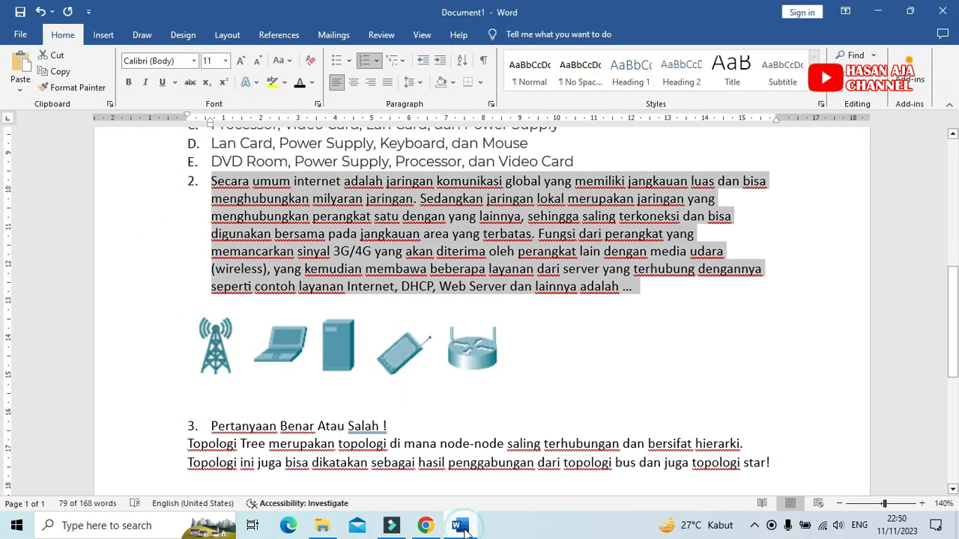
{"action": "left_click", "coordinate": [463, 528]}
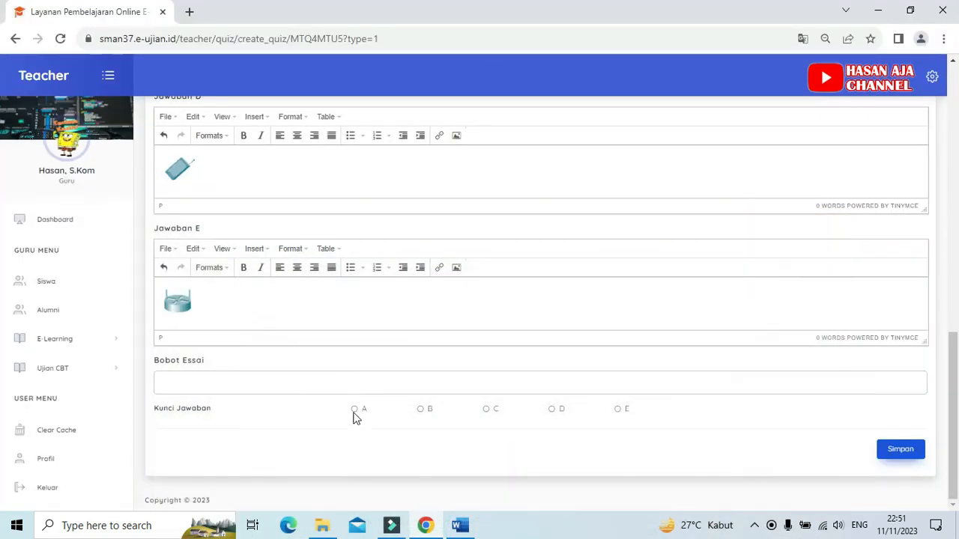
{"action": "left_click", "coordinate": [354, 410]}
{"action": "left_click", "coordinate": [905, 449]}
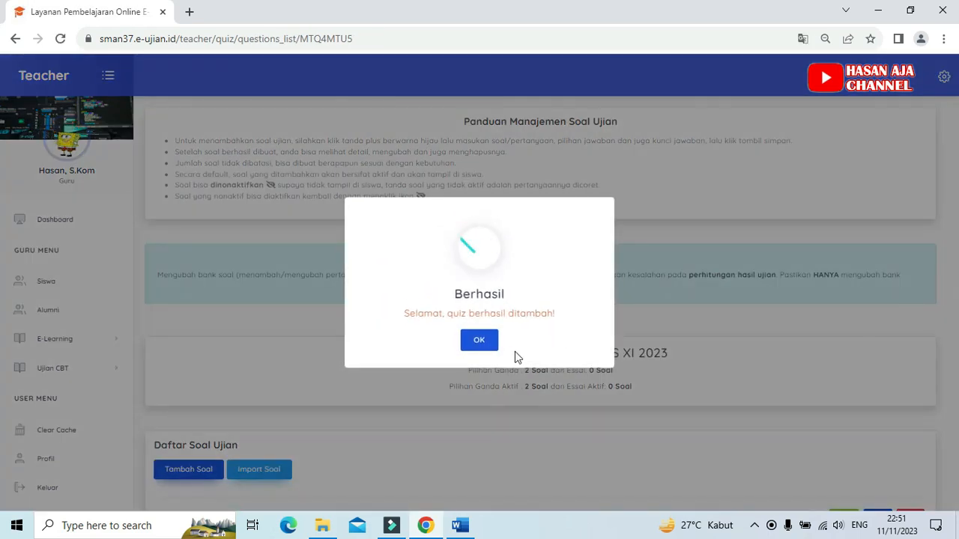
{"action": "left_click", "coordinate": [482, 341]}
{"action": "scroll", "coordinate": [449, 338], "scroll_direction": "down", "scroll_amount": 4}
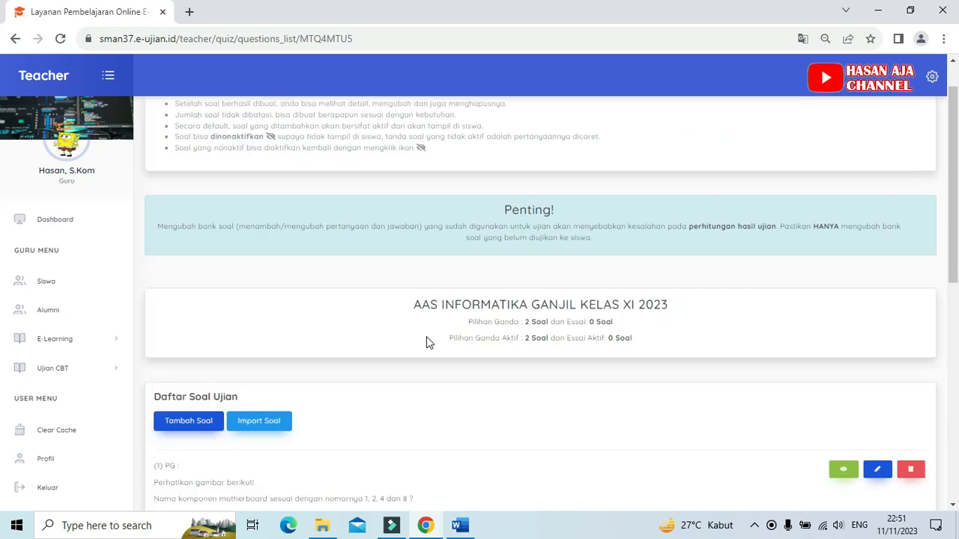
{"action": "scroll", "coordinate": [449, 328], "scroll_direction": "down", "scroll_amount": 2}
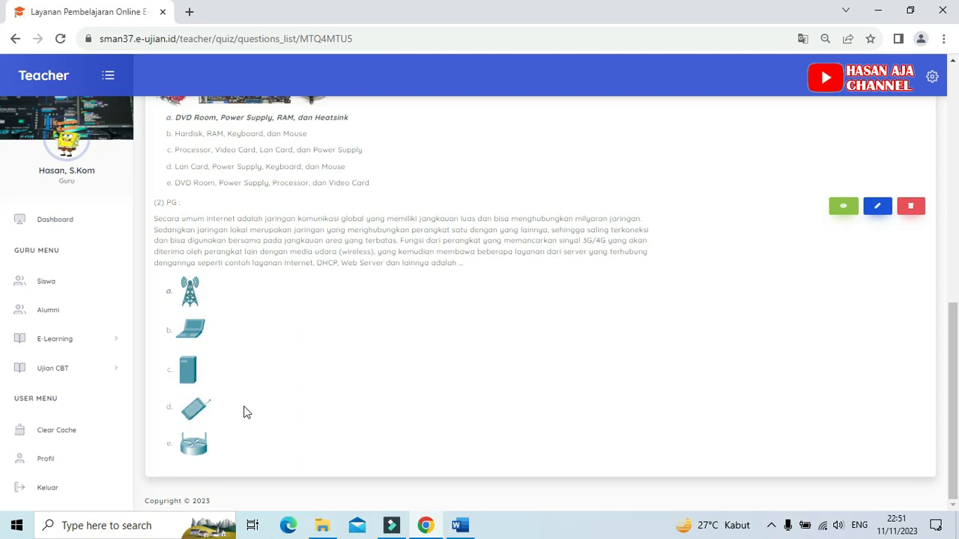
{"action": "scroll", "coordinate": [244, 412], "scroll_direction": "up", "scroll_amount": 4}
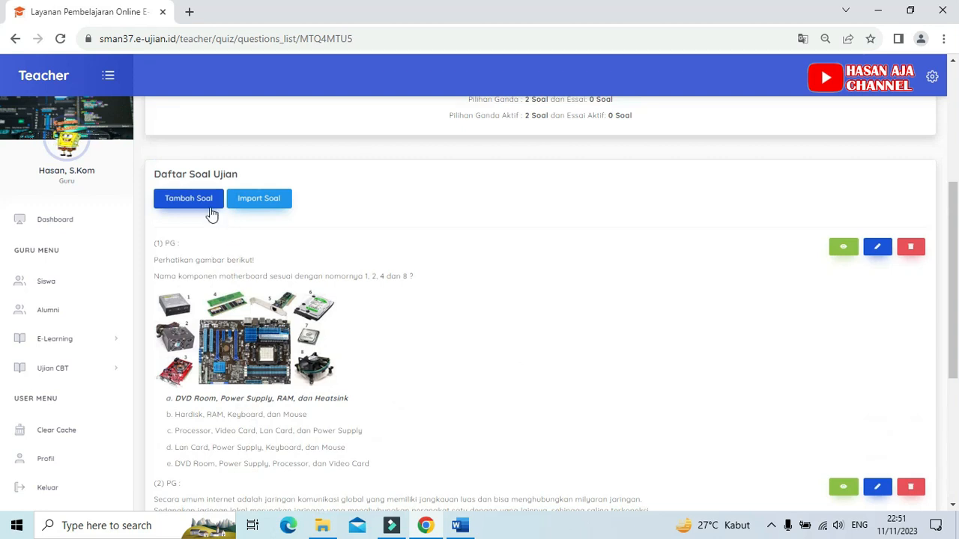
{"action": "left_click", "coordinate": [200, 200]}
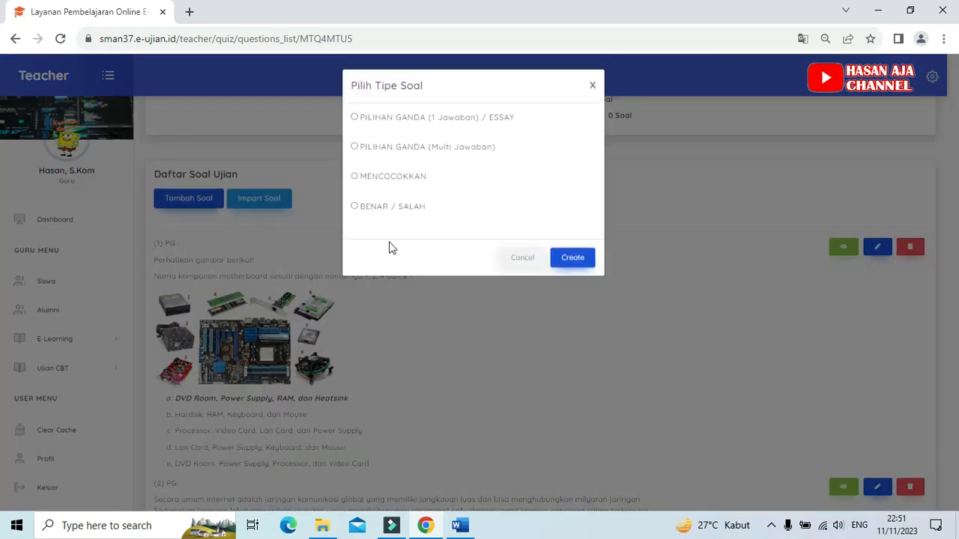
{"action": "left_click", "coordinate": [355, 118]}
{"action": "left_click", "coordinate": [522, 258]}
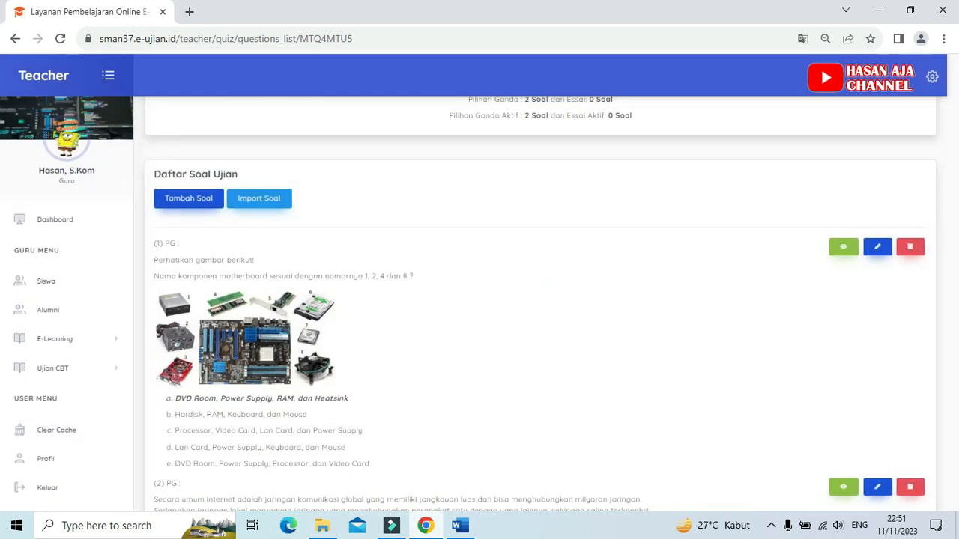
Step: Check question 3 in the Word document and create a new question of type BENAR / SALAH in Chrome
{"action": "left_click", "coordinate": [460, 527]}
{"action": "scroll", "coordinate": [509, 347], "scroll_direction": "down", "scroll_amount": 5}
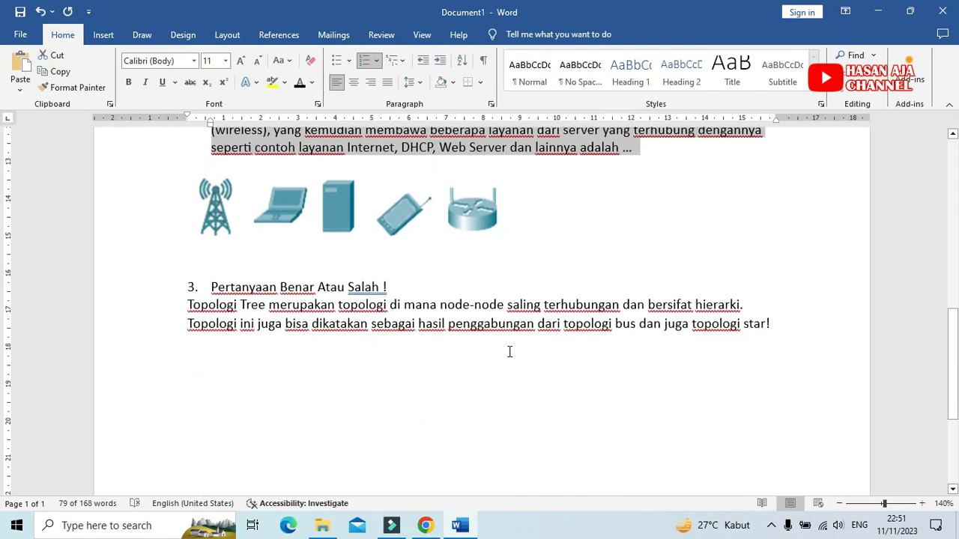
{"action": "left_click", "coordinate": [460, 293]}
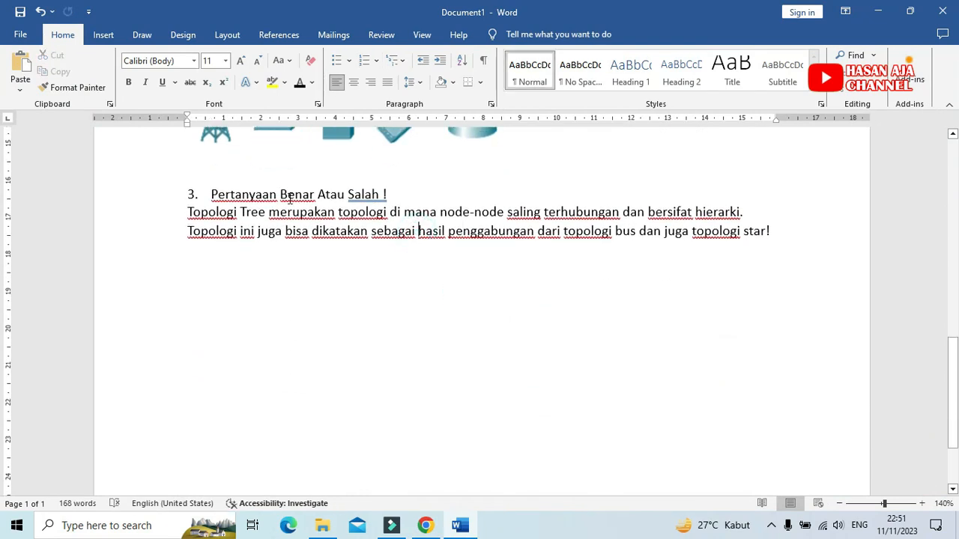
{"action": "left_click", "coordinate": [424, 526]}
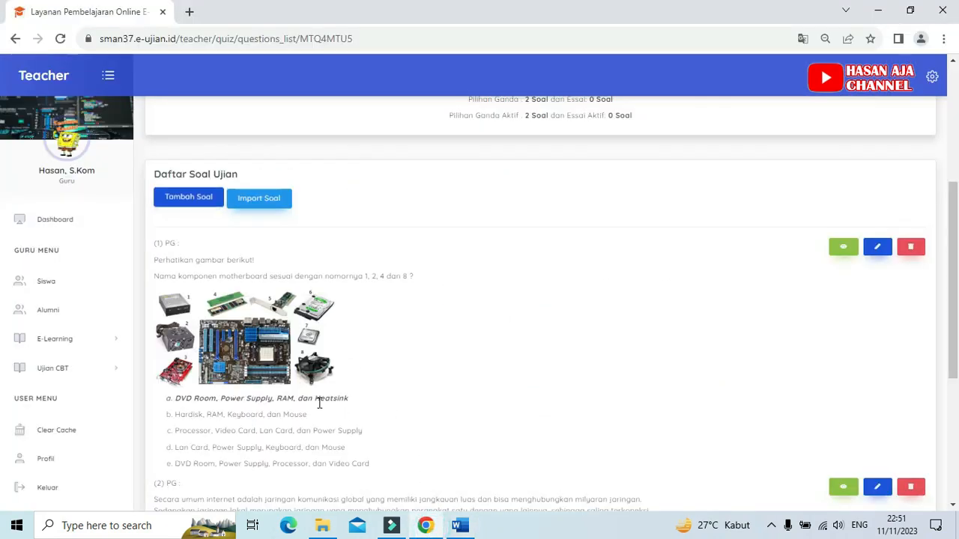
{"action": "left_click", "coordinate": [194, 198]}
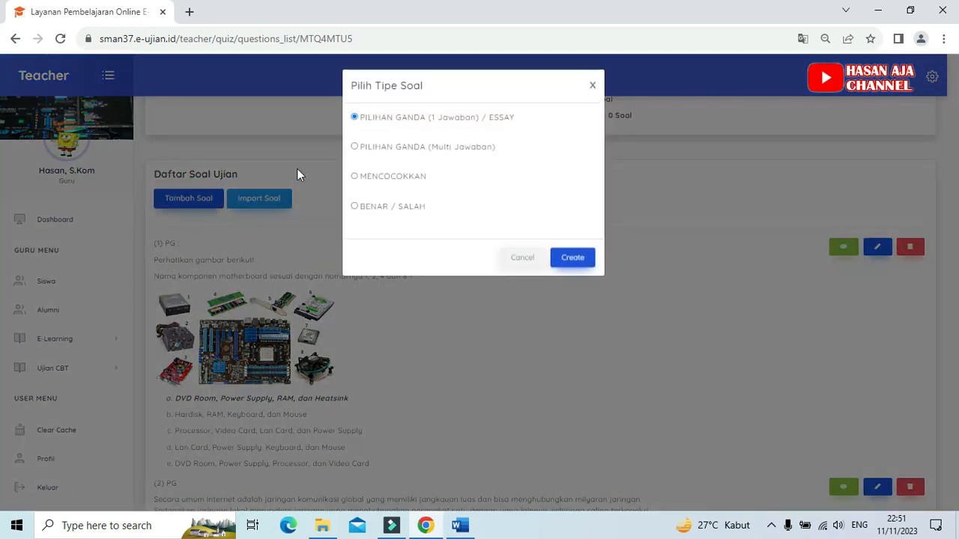
{"action": "left_click", "coordinate": [355, 209]}
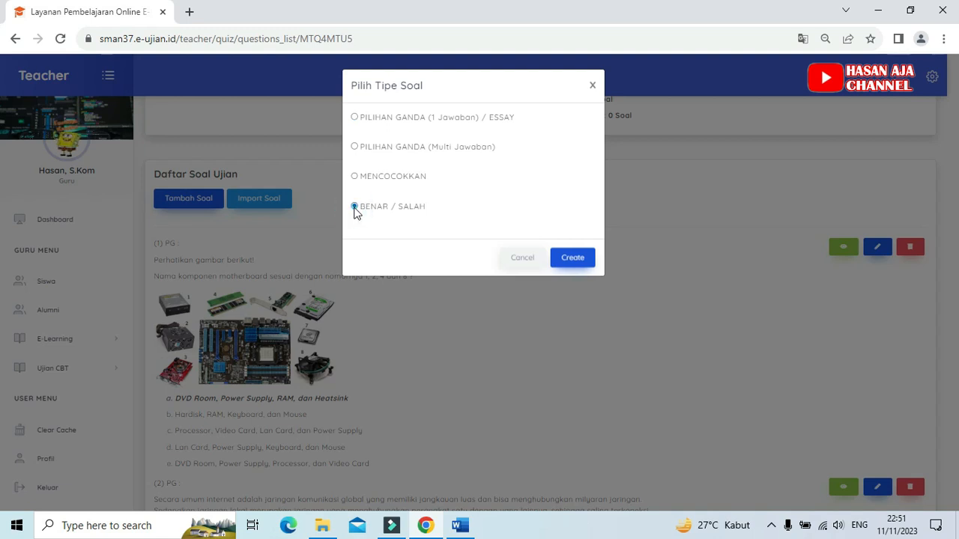
{"action": "left_click", "coordinate": [573, 261]}
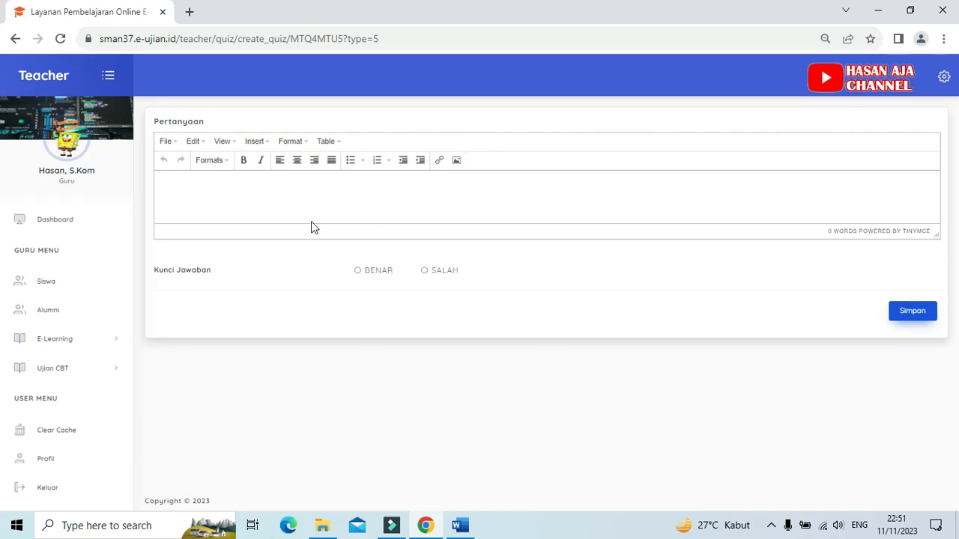
Step: Place the cursor in the Pertanyaan field, switch to Word and copy question 3's full text starting "Pertanyaan Benar Atau Salah !"
{"action": "left_click", "coordinate": [182, 185]}
{"action": "left_click", "coordinate": [459, 526]}
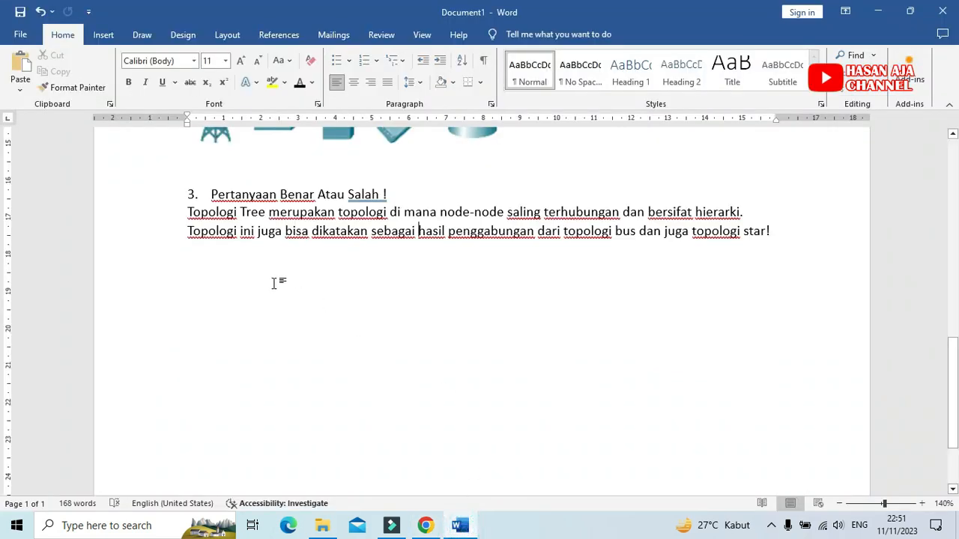
{"action": "left_click_drag", "start_coordinate": [212, 194], "coordinate": [792, 236]}
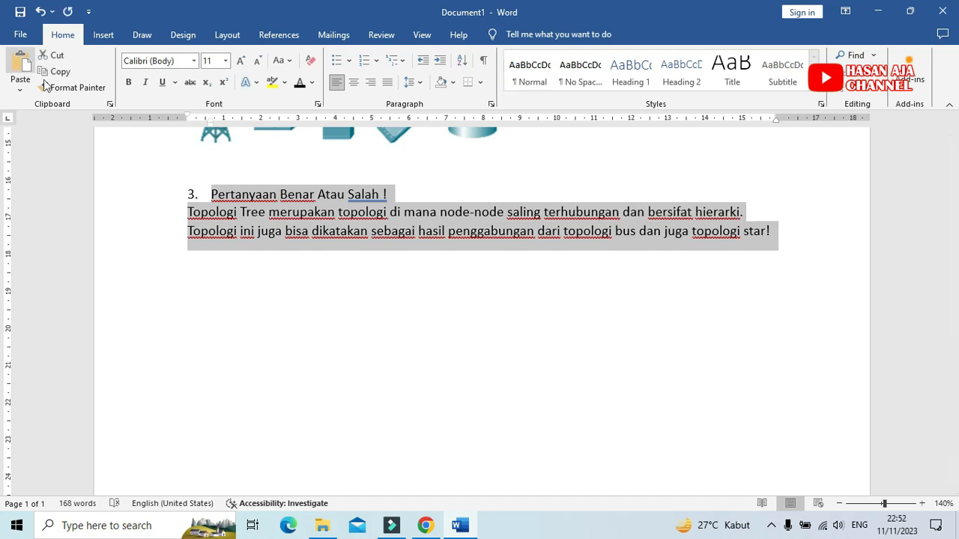
{"action": "left_click", "coordinate": [59, 73]}
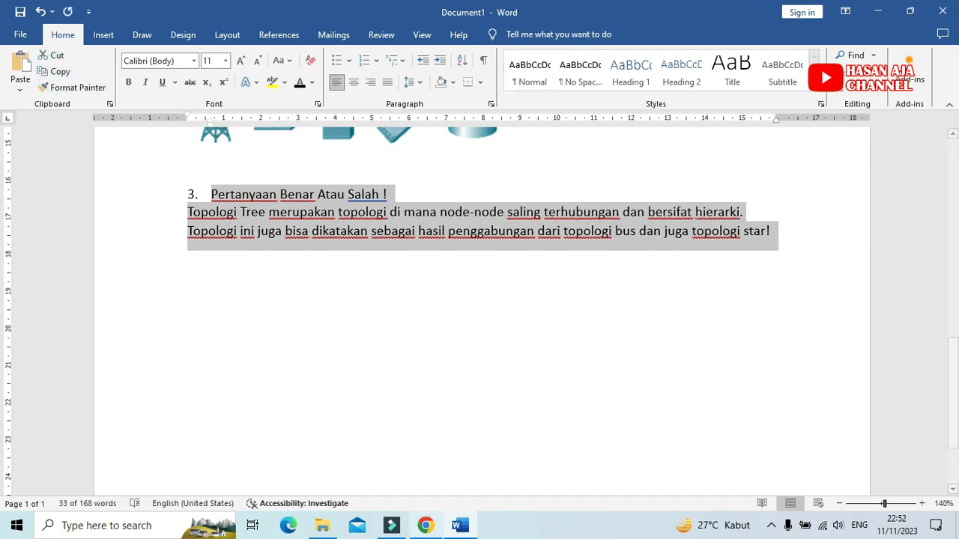
Step: Switch to Chrome, paste the copied question 3 text into the Pertanyaan field and remove the list numbering before "Pertanyaan Benar Atau Salah !"
{"action": "left_click", "coordinate": [425, 525]}
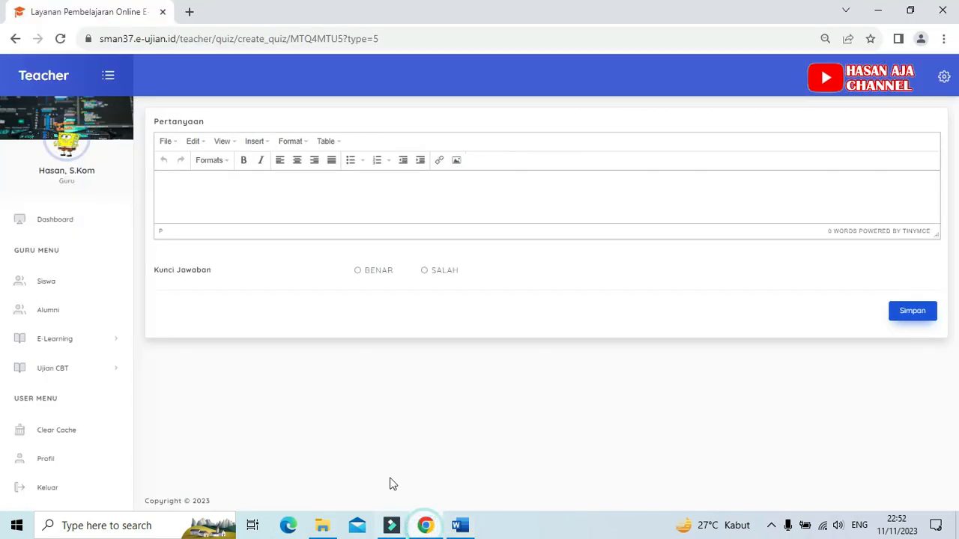
{"action": "left_click", "coordinate": [215, 196]}
{"action": "key", "text": "ctrl+v"}
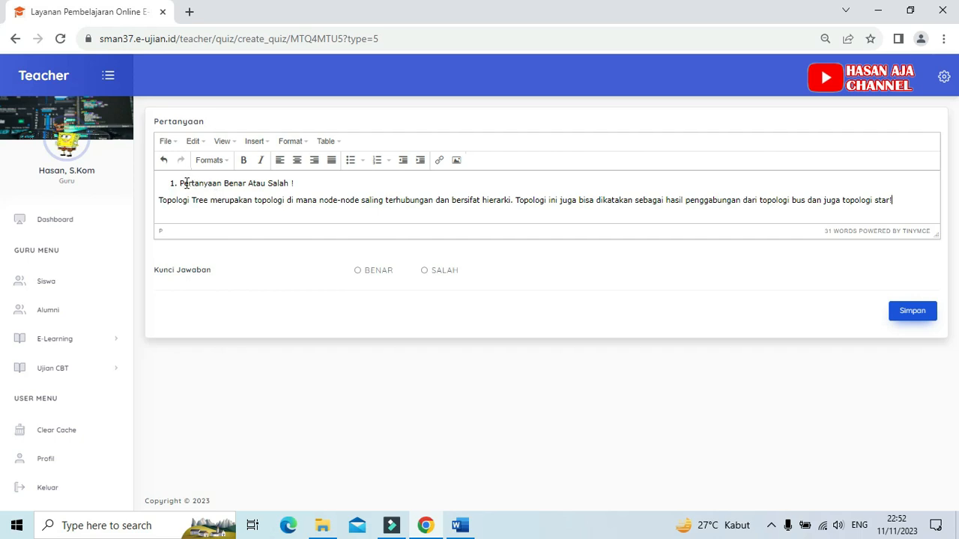
{"action": "left_click", "coordinate": [180, 182]}
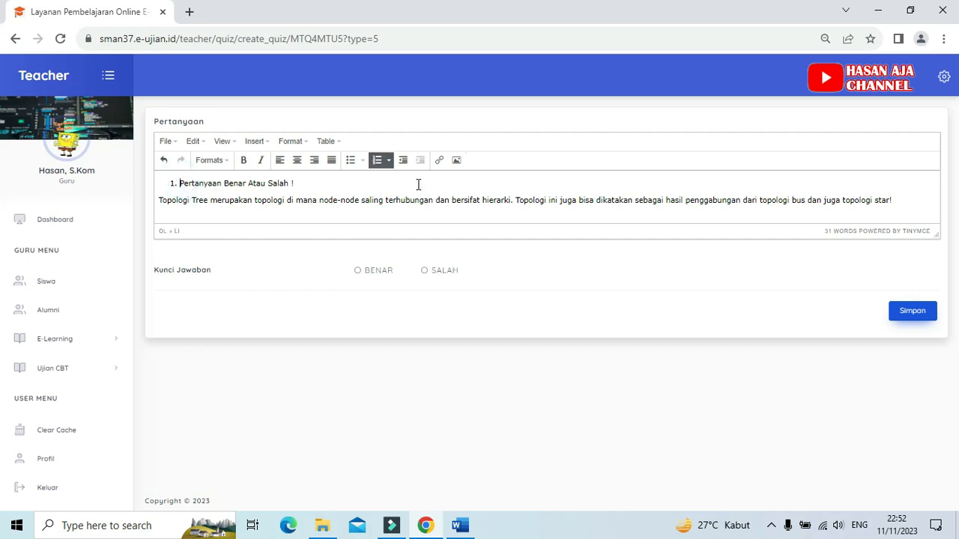
{"action": "key", "text": "BackSpace"}
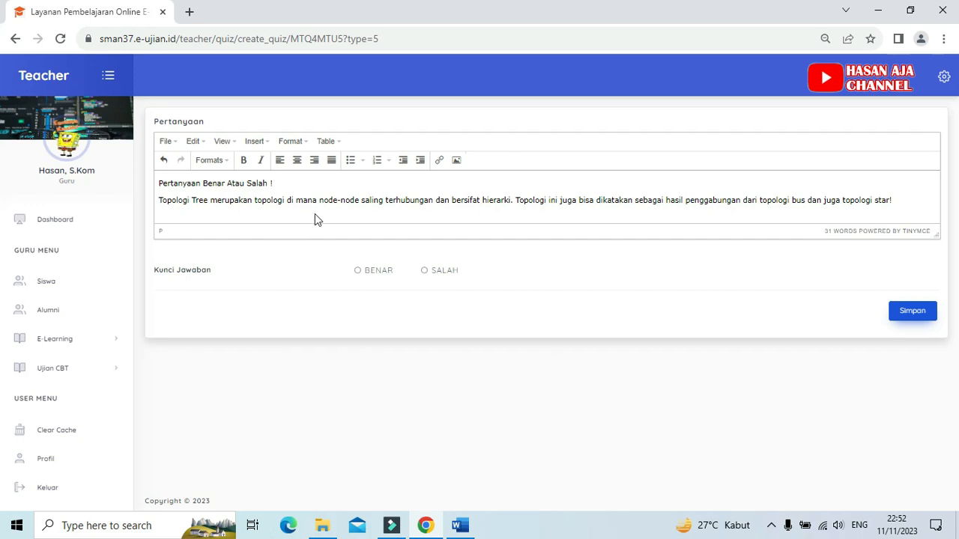
Step: Set BENAR as the Kunci Jawaban, save the true/false question and dismiss the confirmation
{"action": "left_click", "coordinate": [357, 273]}
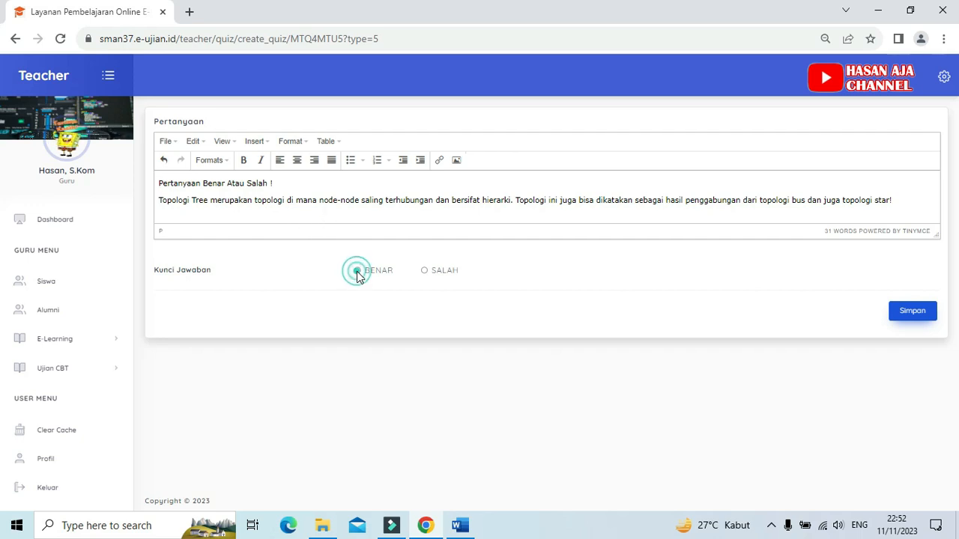
{"action": "left_click", "coordinate": [913, 311]}
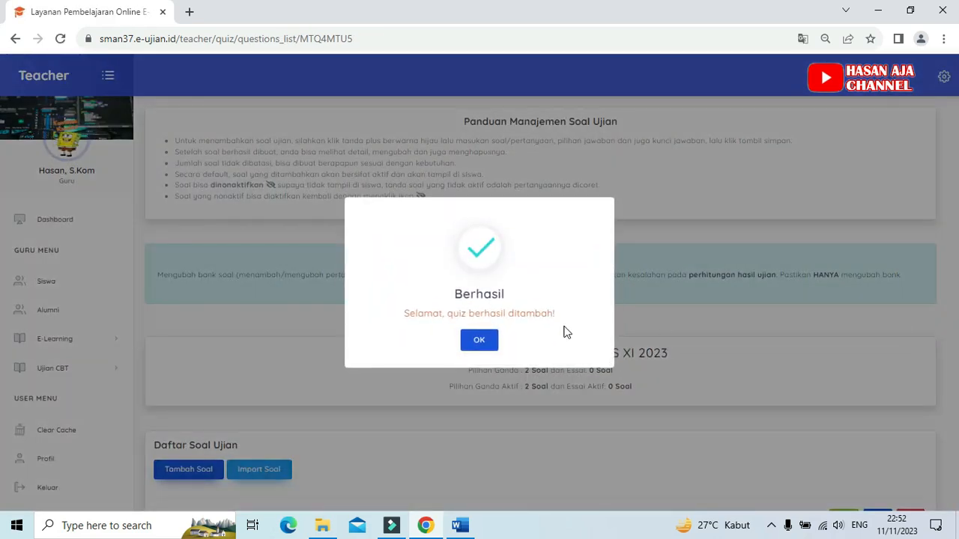
{"action": "left_click", "coordinate": [485, 340]}
Step: Review the three saved questions with their images, answer options and marked keys in Daftar Soal Ujian
{"action": "scroll", "coordinate": [483, 341], "scroll_direction": "down", "scroll_amount": 1}
{"action": "scroll", "coordinate": [484, 341], "scroll_direction": "down", "scroll_amount": 10}
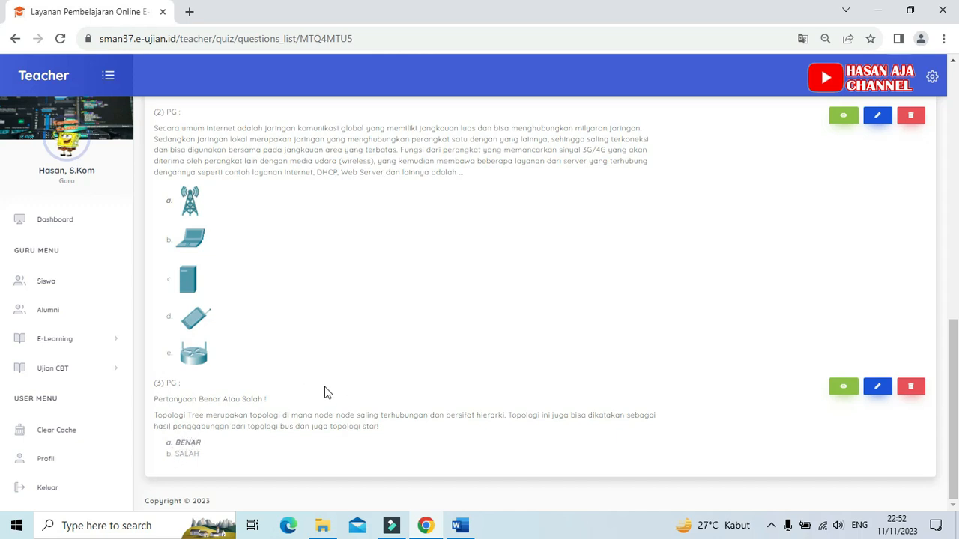
{"action": "scroll", "coordinate": [362, 395], "scroll_direction": "up", "scroll_amount": 4}
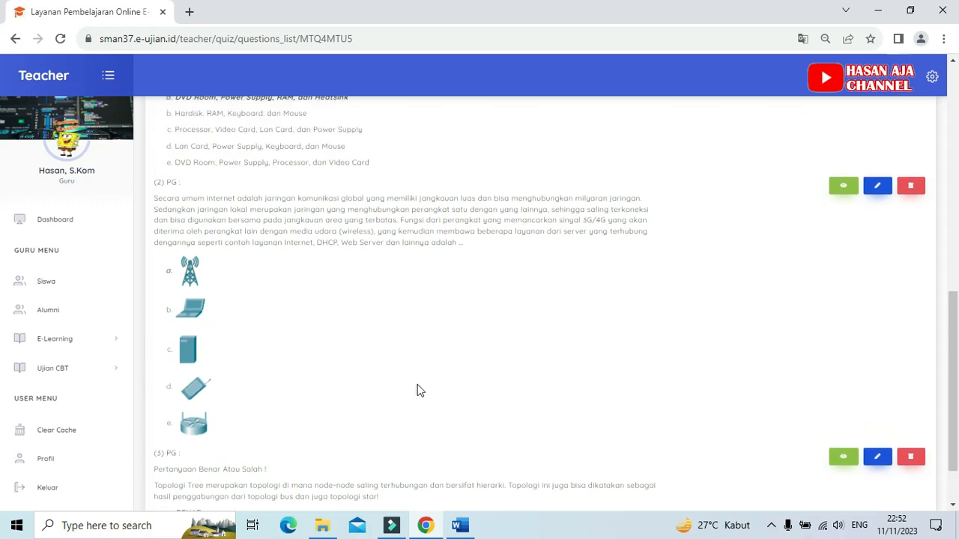
{"action": "scroll", "coordinate": [431, 367], "scroll_direction": "up", "scroll_amount": 1}
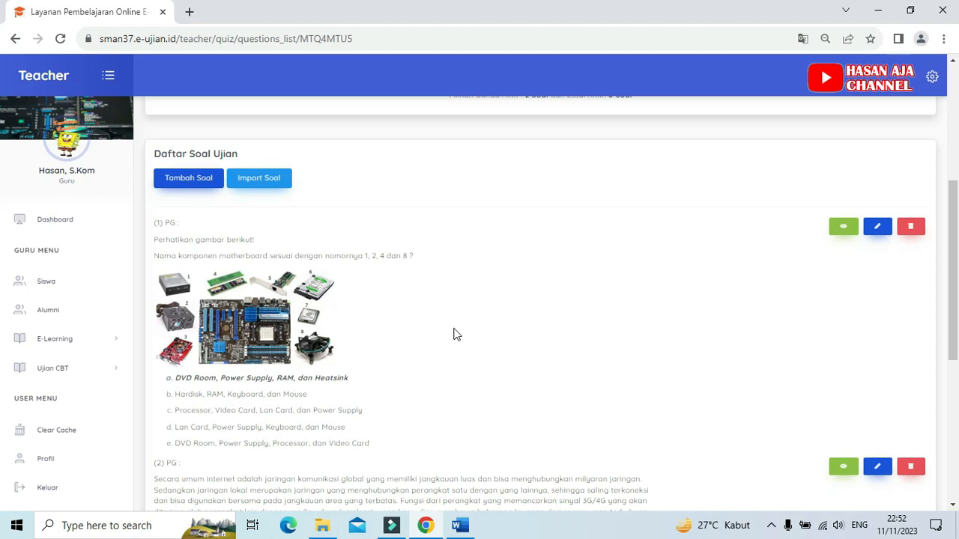
{"action": "scroll", "coordinate": [457, 326], "scroll_direction": "down", "scroll_amount": 1}
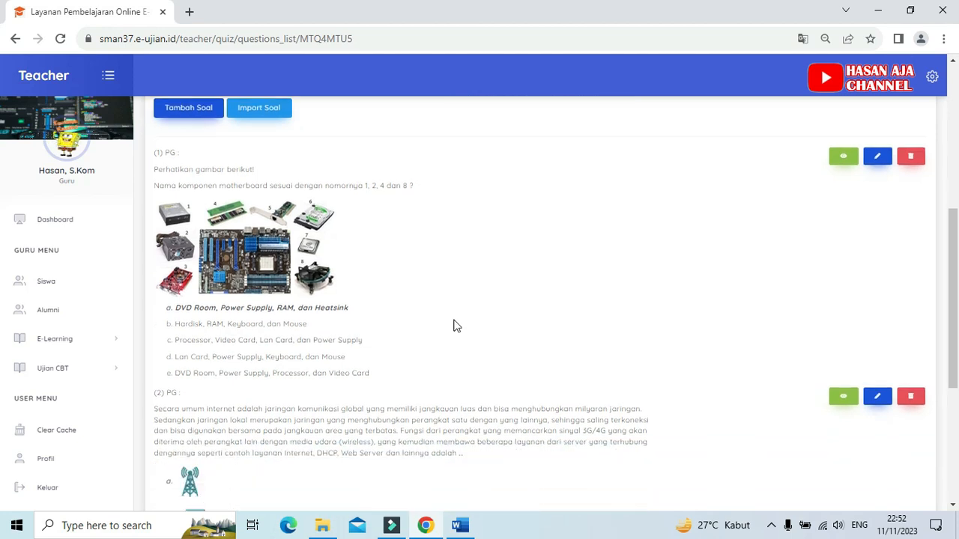
{"action": "scroll", "coordinate": [457, 326], "scroll_direction": "down", "scroll_amount": 4}
{"action": "scroll", "coordinate": [457, 325], "scroll_direction": "up", "scroll_amount": 1}
{"action": "scroll", "coordinate": [459, 323], "scroll_direction": "up", "scroll_amount": 3}
{"action": "scroll", "coordinate": [459, 323], "scroll_direction": "up", "scroll_amount": 2}
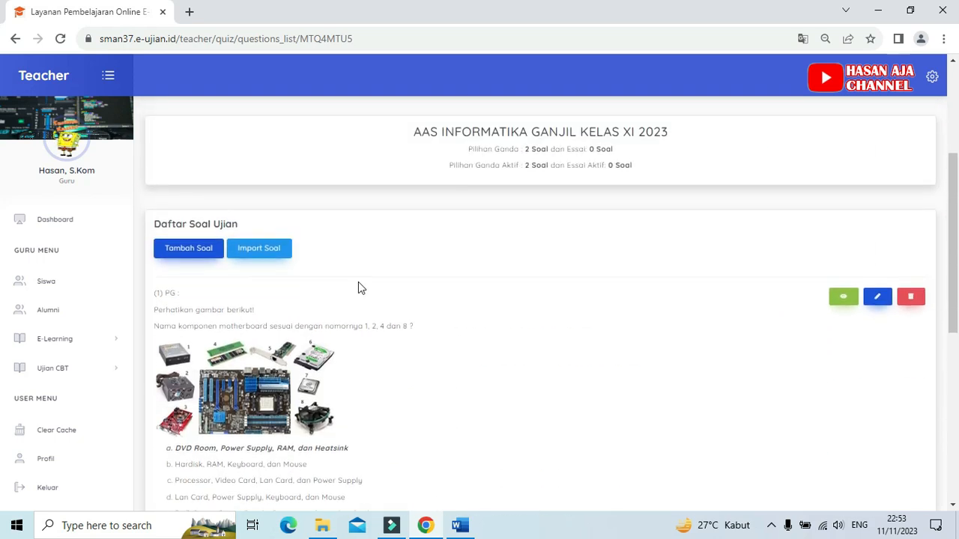
{"action": "left_click", "coordinate": [189, 251]}
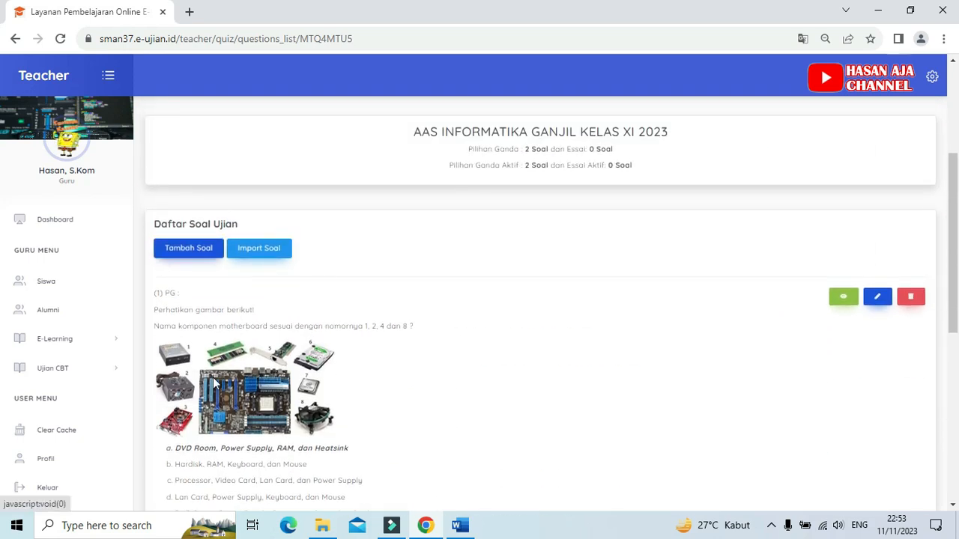
{"action": "scroll", "coordinate": [428, 391], "scroll_direction": "down", "scroll_amount": 1}
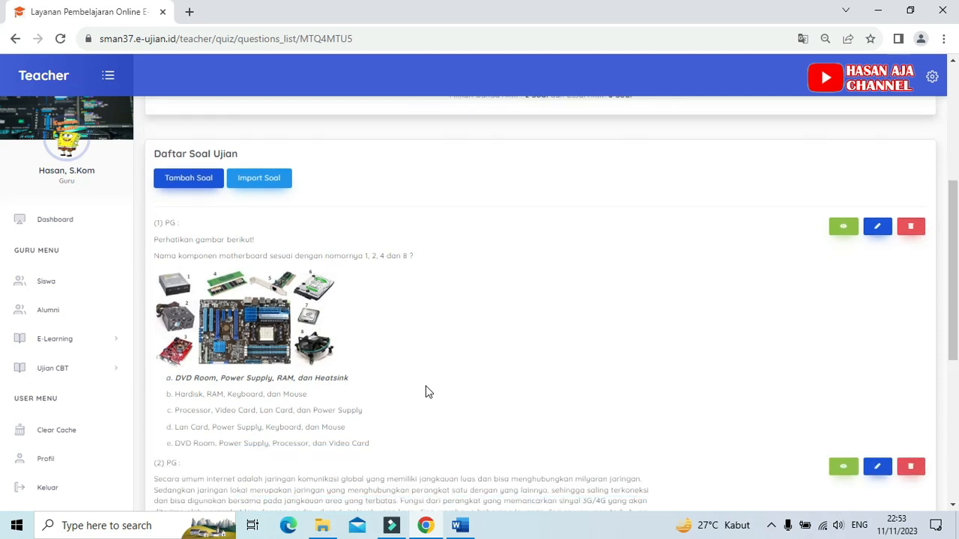
{"action": "scroll", "coordinate": [425, 391], "scroll_direction": "down", "scroll_amount": 1}
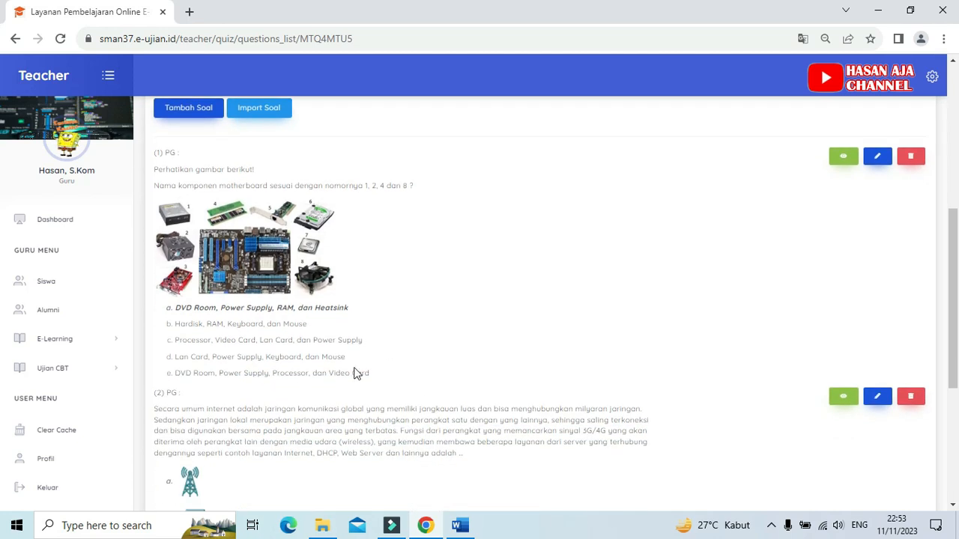
Step: Expand the Ujian CBT section of the teacher portal
{"action": "left_click", "coordinate": [113, 370]}
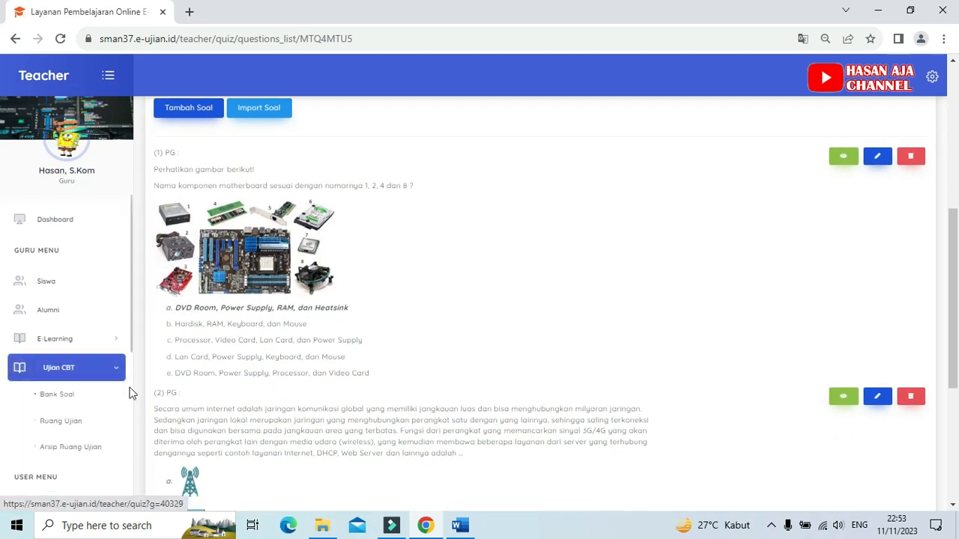